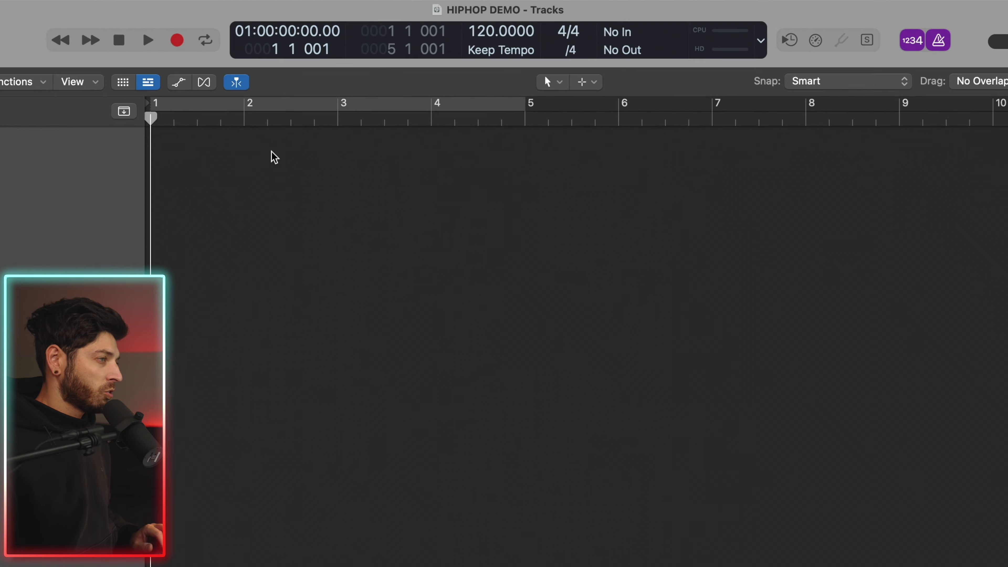
Briefly play the empty HIPHOP DEMO project at 120 BPM, then stop it.
key("space")
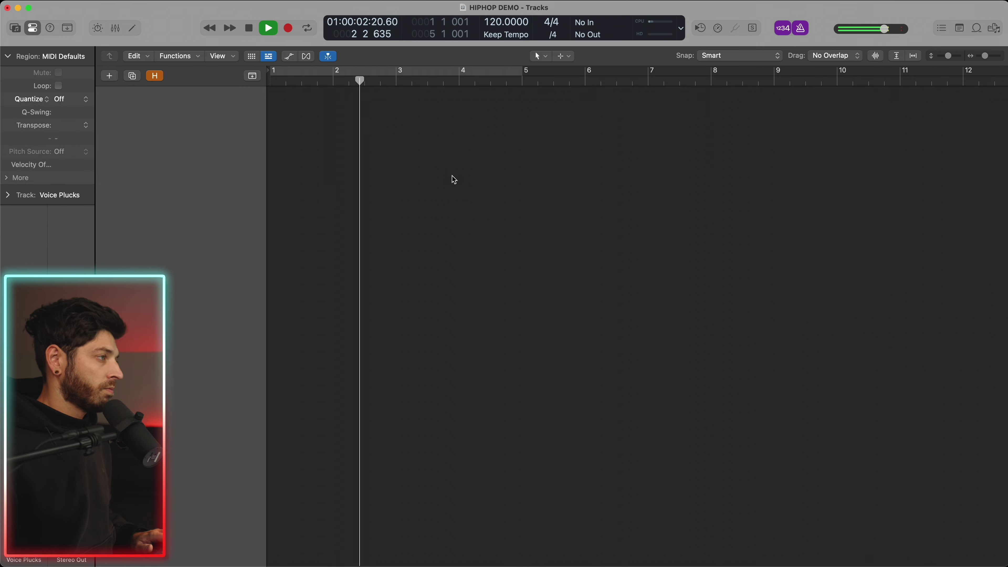
key("space")
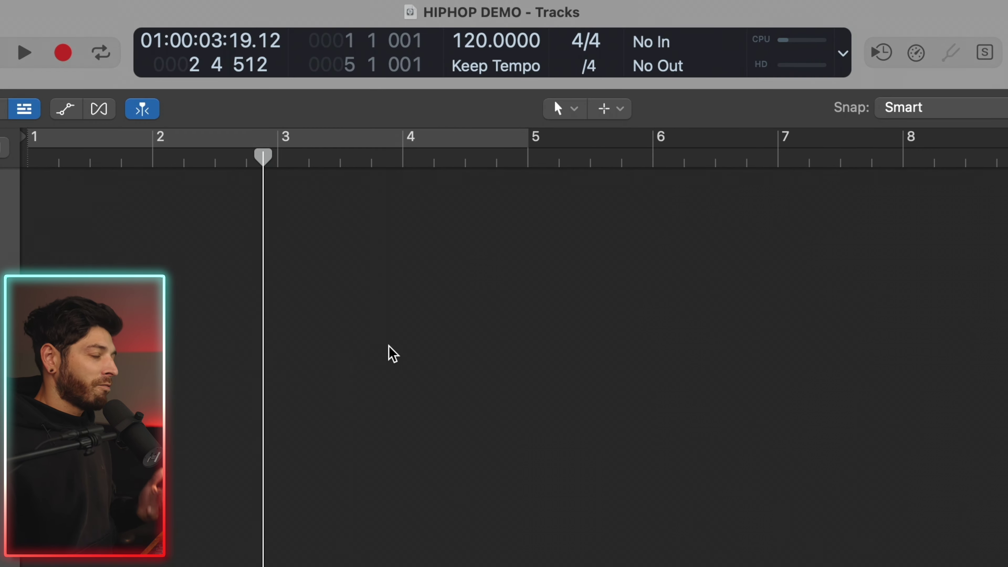
Change the tempo from 120 to 87 BPM and audition it from the start.
double_click(477, 41)
type("87")
key("Return")
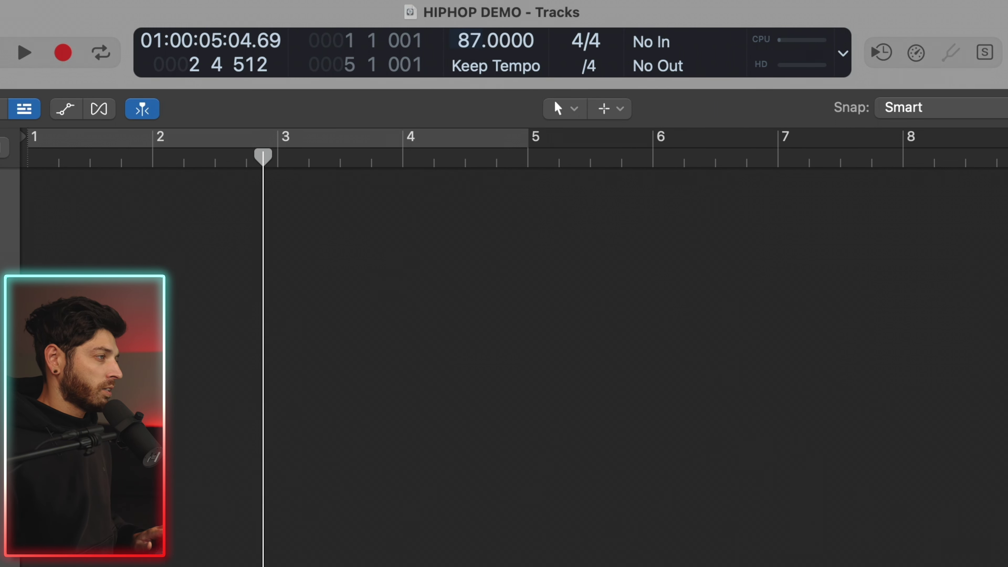
key("Return")
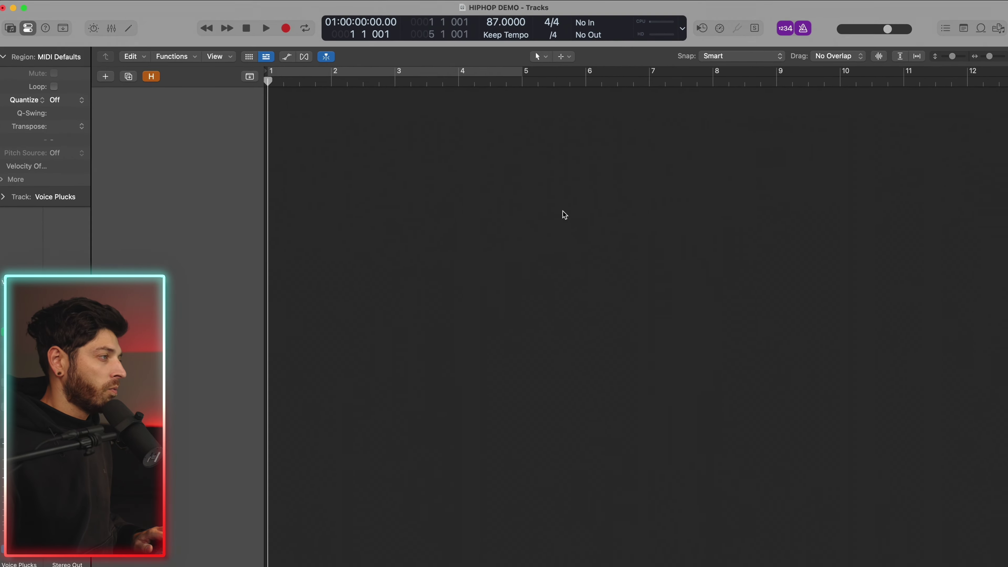
key("space")
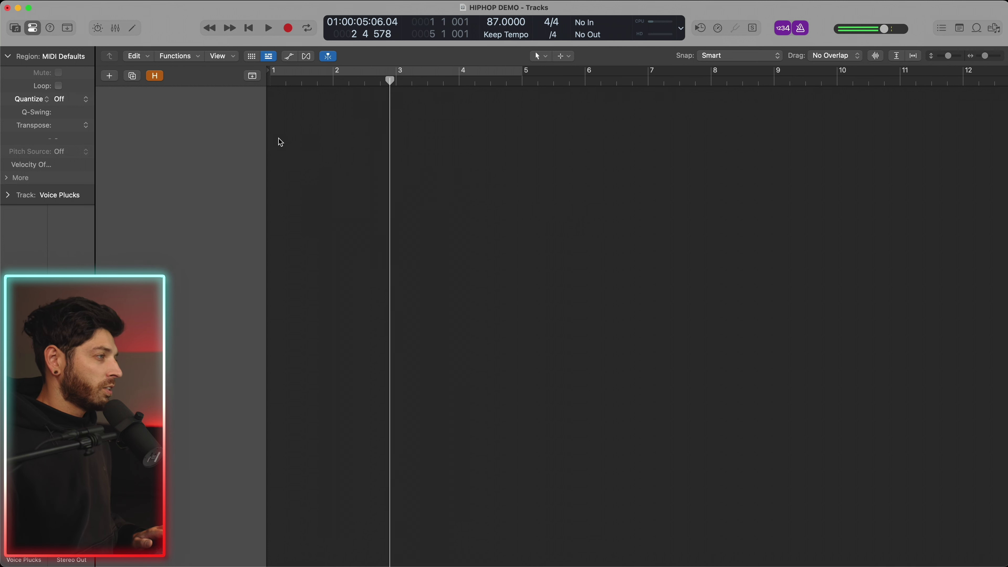
key("space")
key("super+Right")
key("super+Right")
key("super+Right")
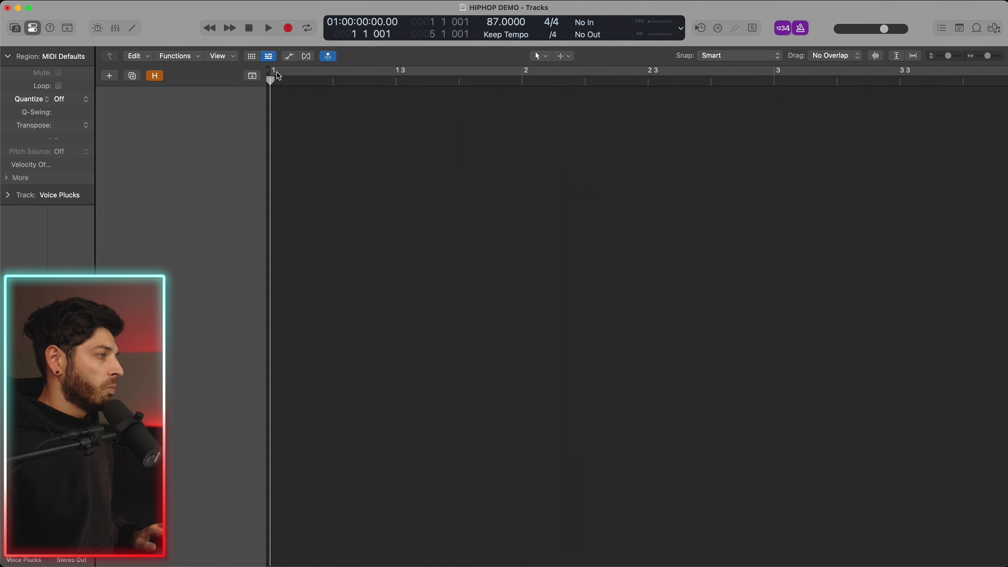
Create a cycle range from bar 1 to bar 2 and toggle Cycle off and on.
left_click_drag(278, 75, 523, 84)
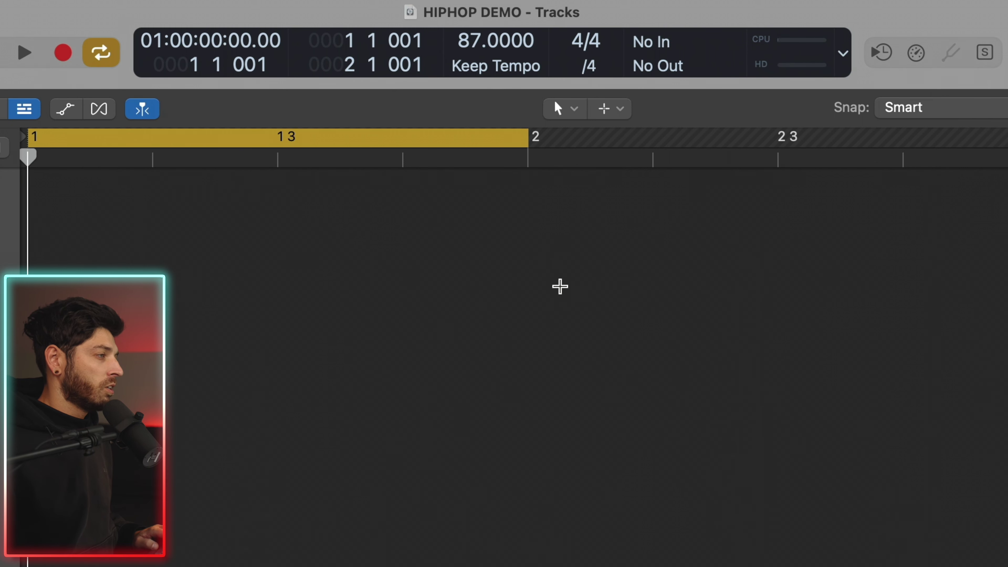
key("super+Left")
key("super+Left")
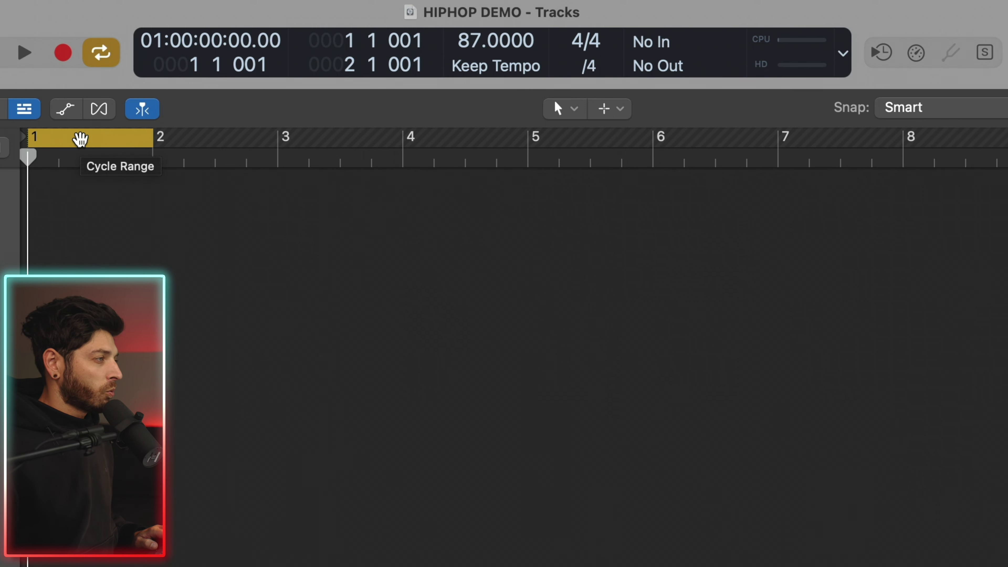
left_click(76, 149)
left_click(75, 145)
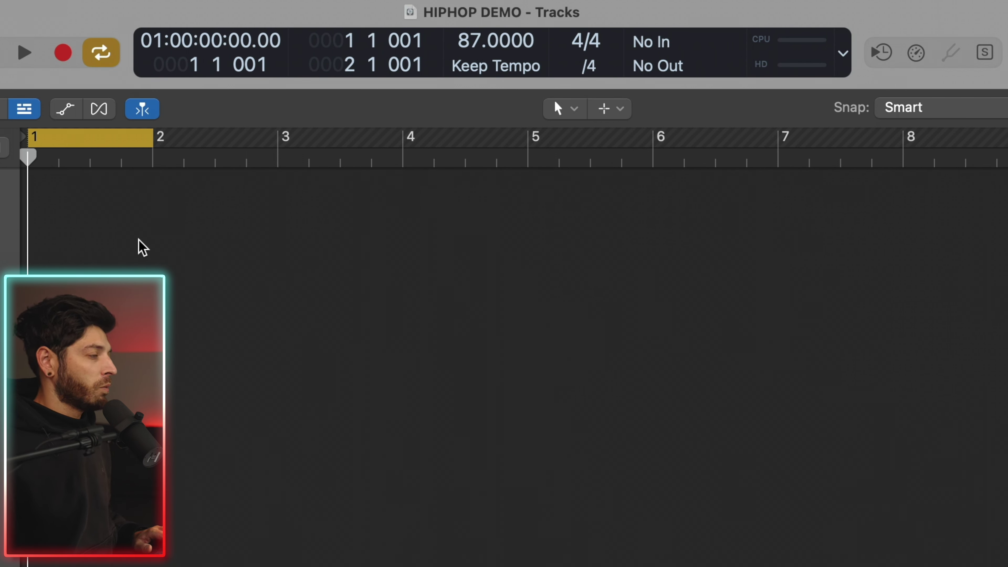
Audition the looped bar, play through to bar 5, then re-enable the bar 1 loop.
key("space")
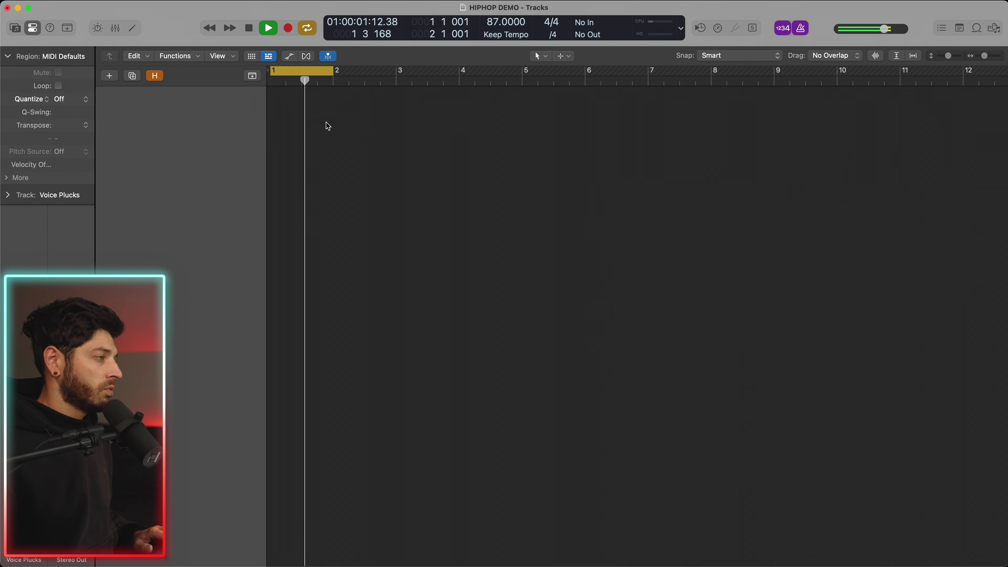
key("space")
key("Return")
key("space")
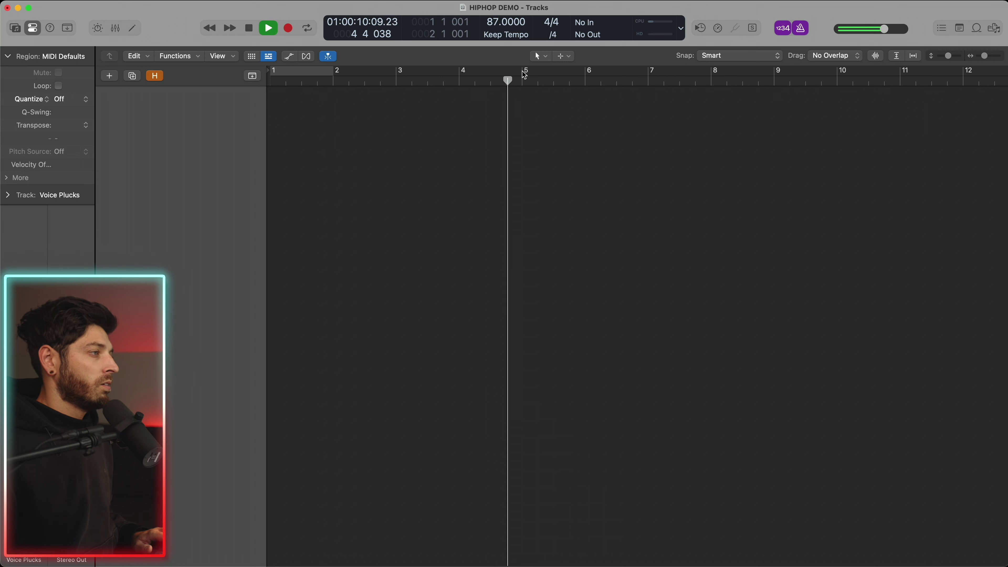
key("space")
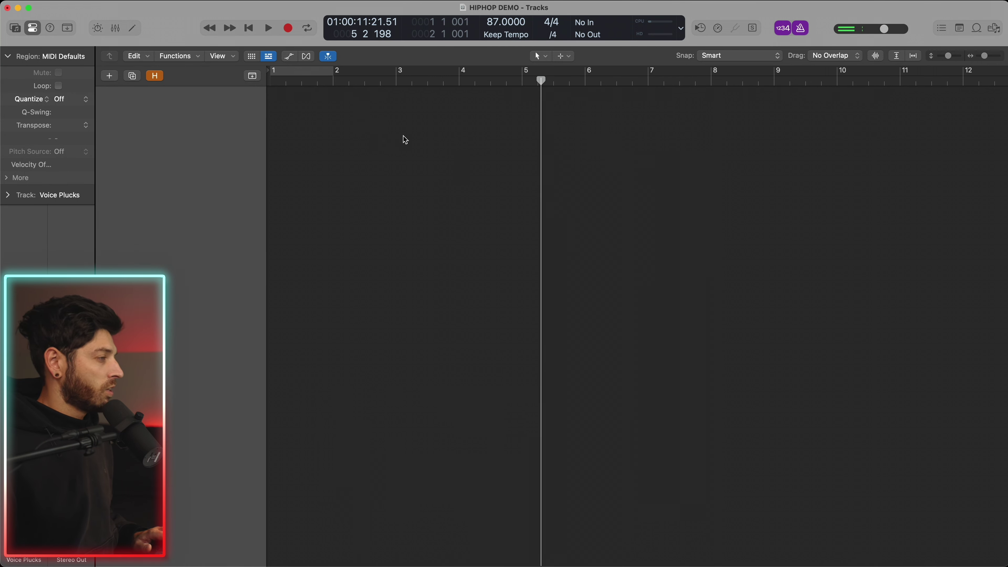
left_click(304, 76)
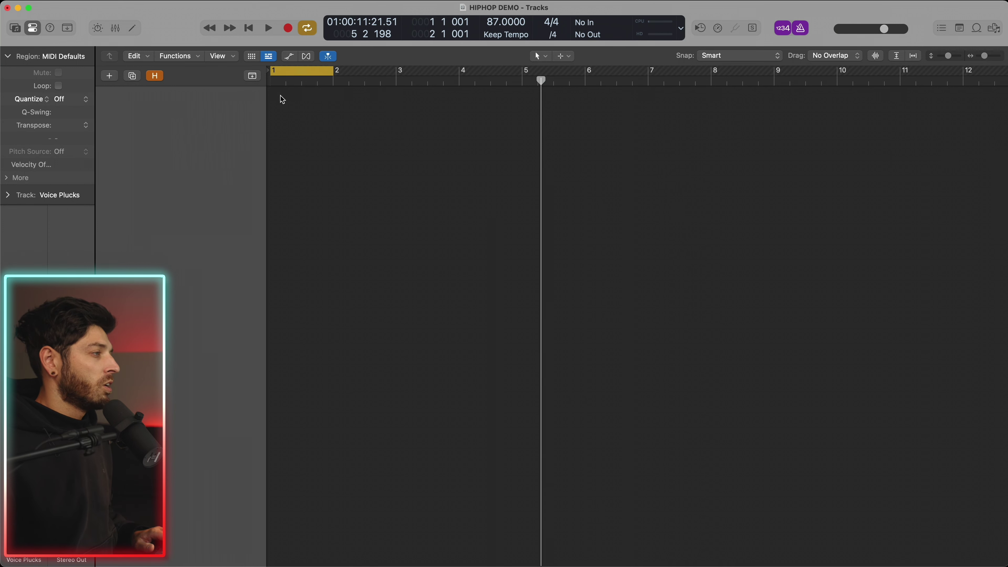
key("Return")
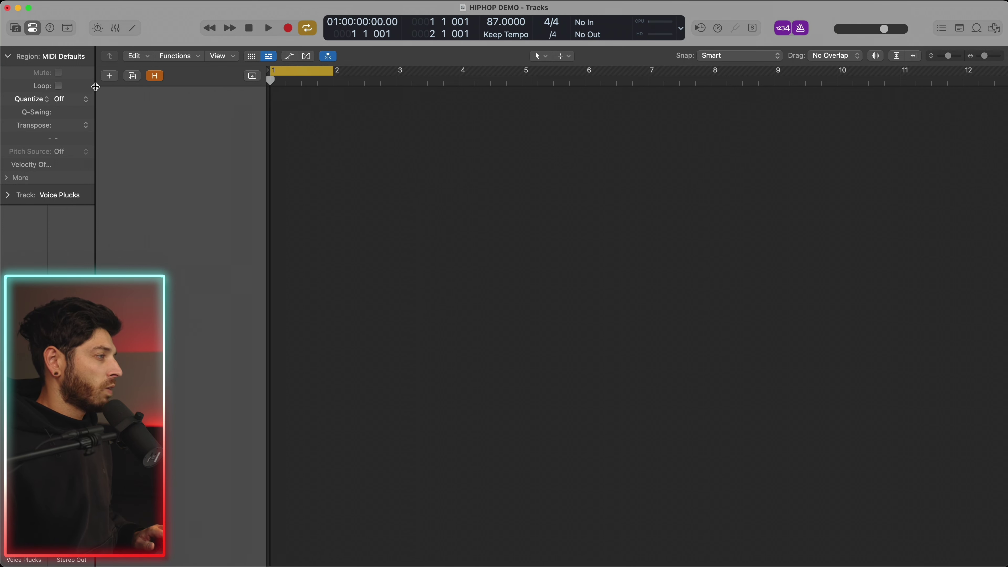
Add a MIDI Software Instrument track with an Empty Channel Strip (Inst 26).
left_click(110, 76)
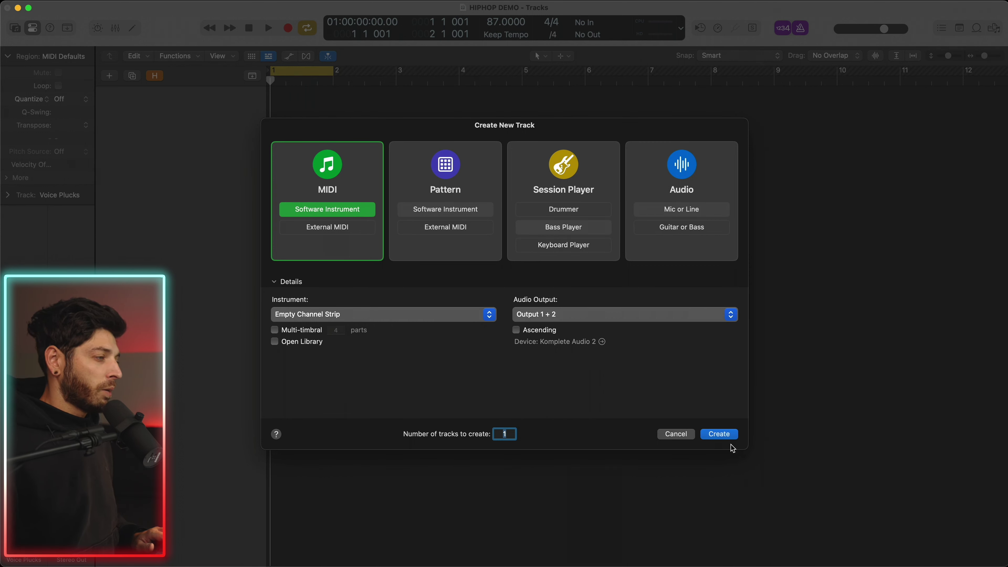
left_click(719, 434)
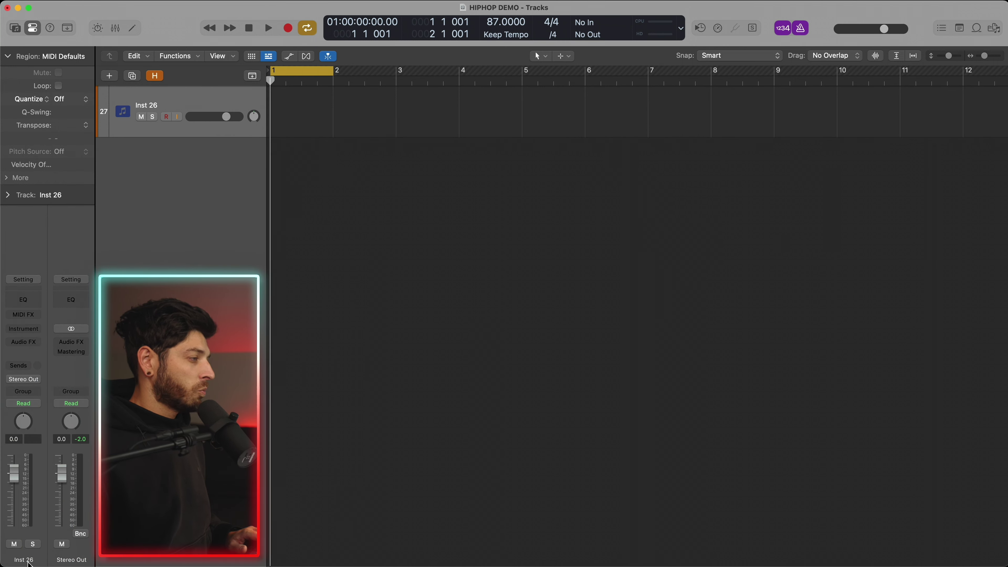
Name the new track DRUMS and pan it slightly to the right.
double_click(148, 106)
key("Caps_Lock")
type("DRUMS")
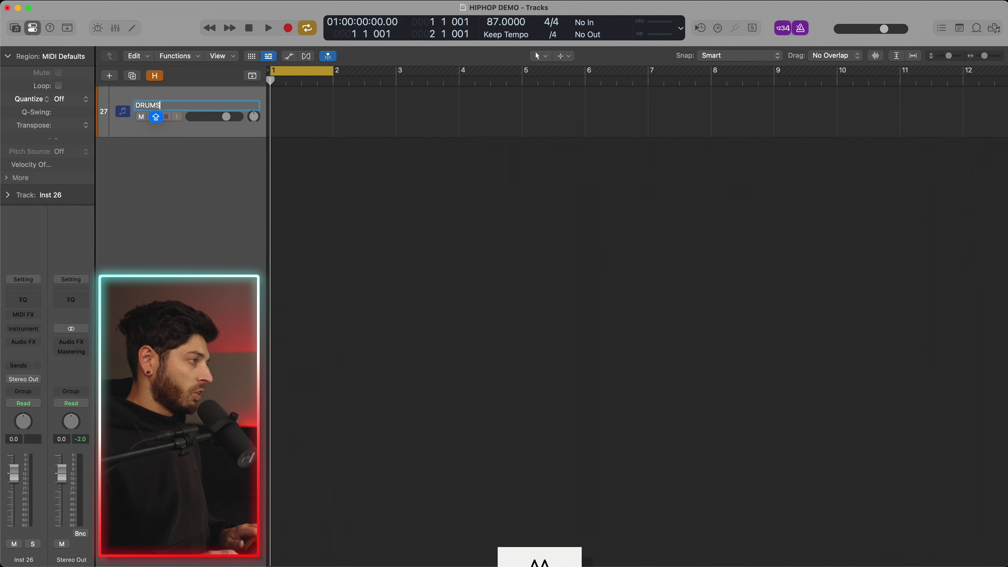
key("Return")
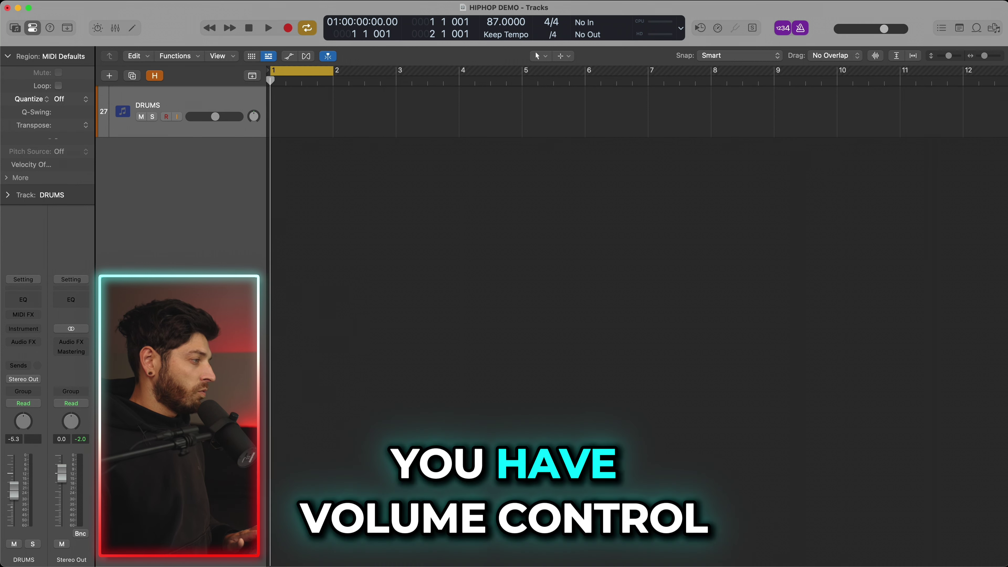
left_click_drag(28, 429, 29, 427)
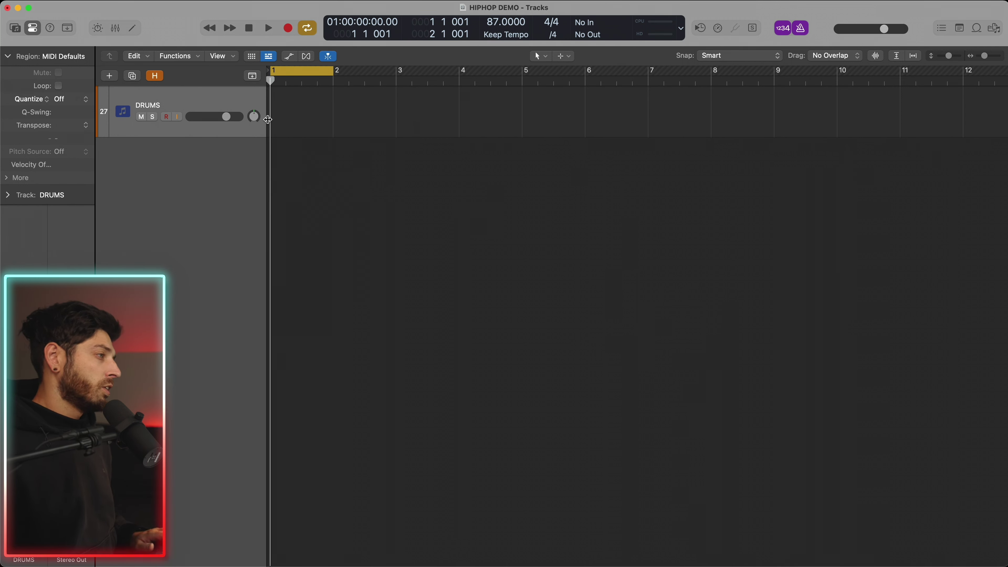
Make an empty one-bar MIDI region at bar 1 on DRUMS and open it in the Piano Roll.
right_click(304, 98)
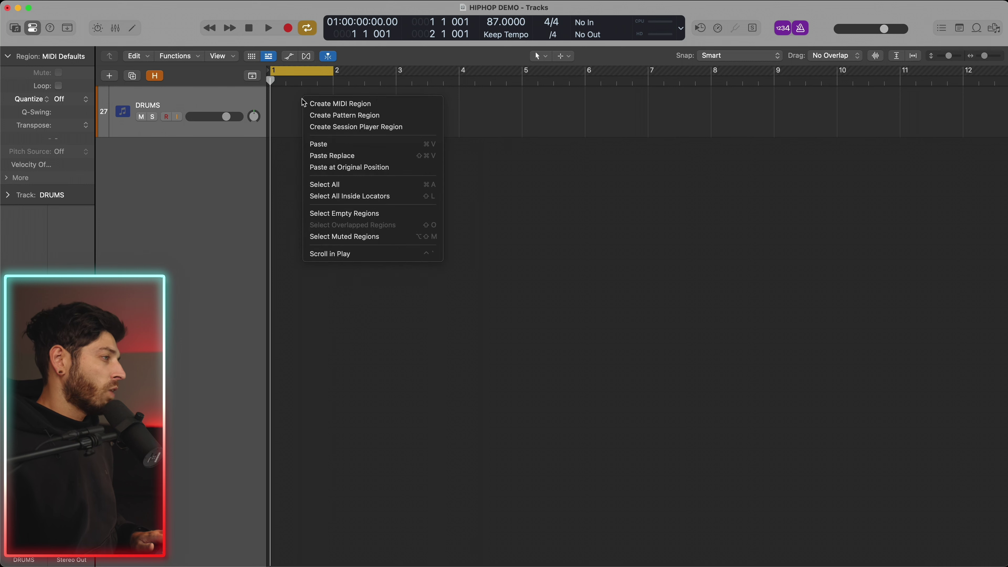
left_click(386, 107)
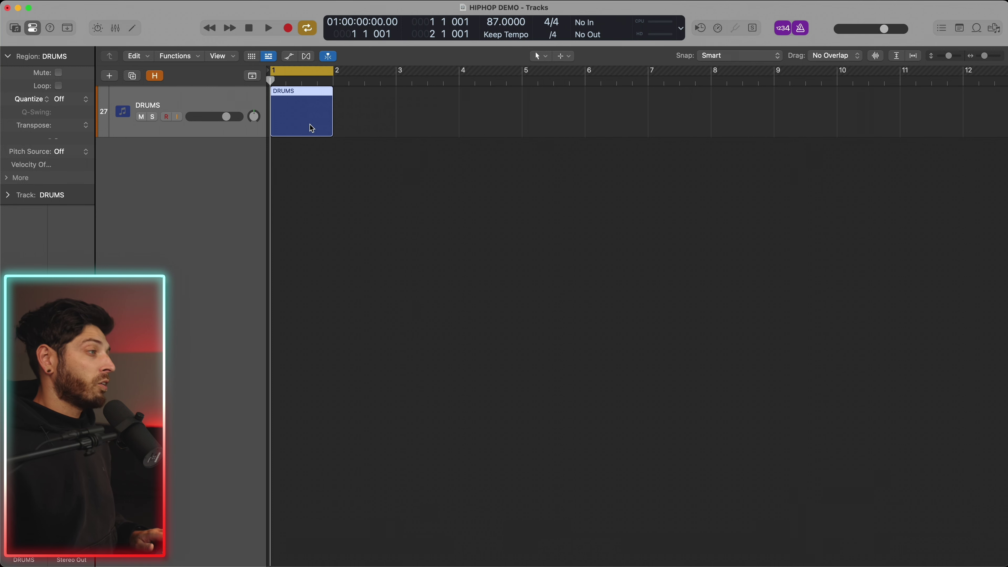
double_click(310, 122)
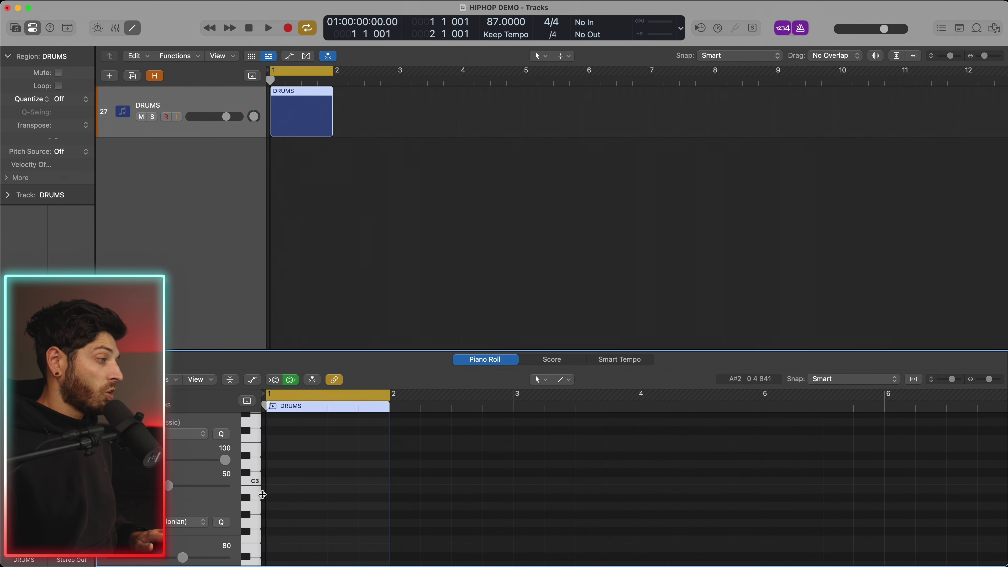
left_click(335, 278)
key("super+Right")
key("super+Right")
key("super+Right")
key("super+Right")
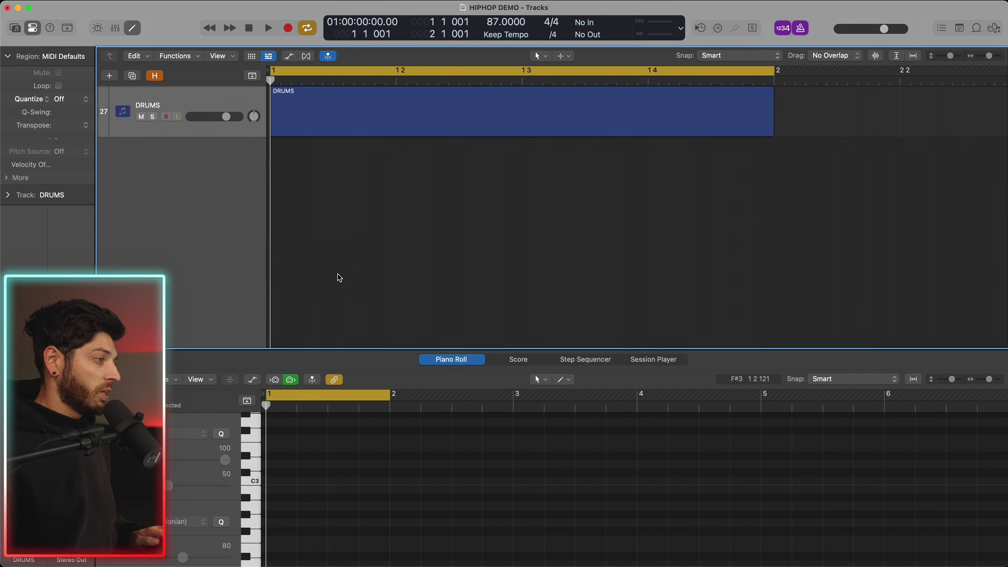
left_click(383, 377)
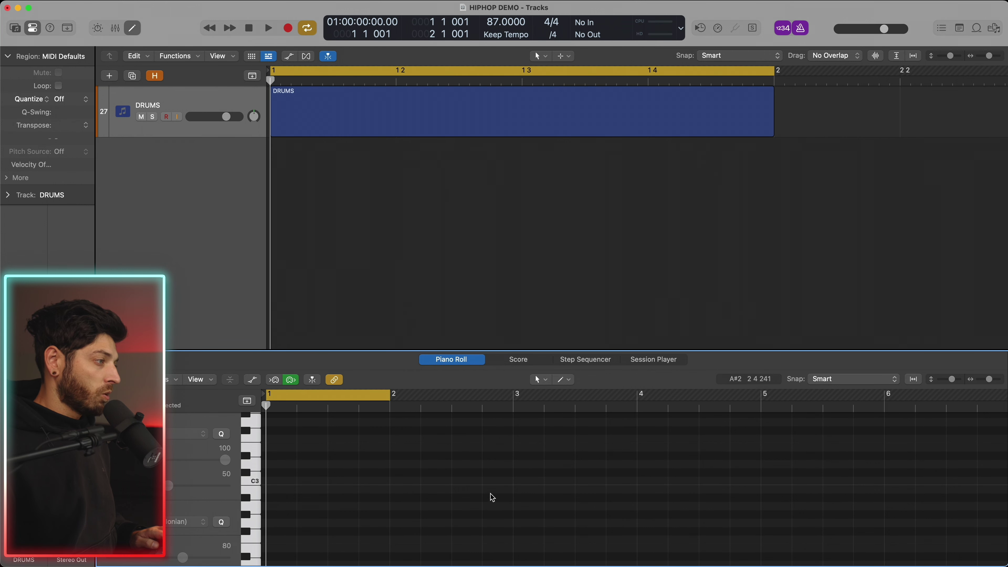
key("super+Right")
key("super+Right")
key("super+Right")
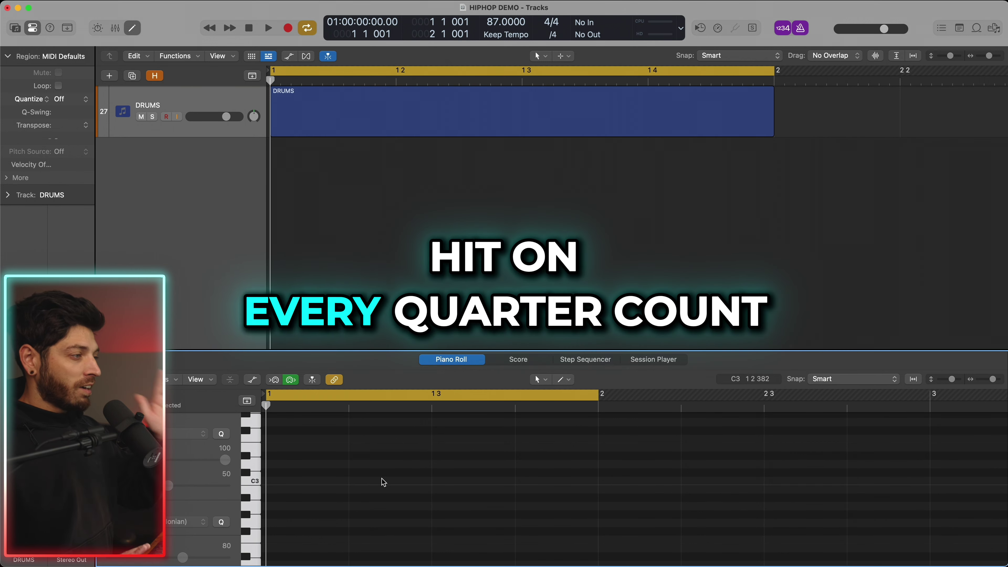
key("space")
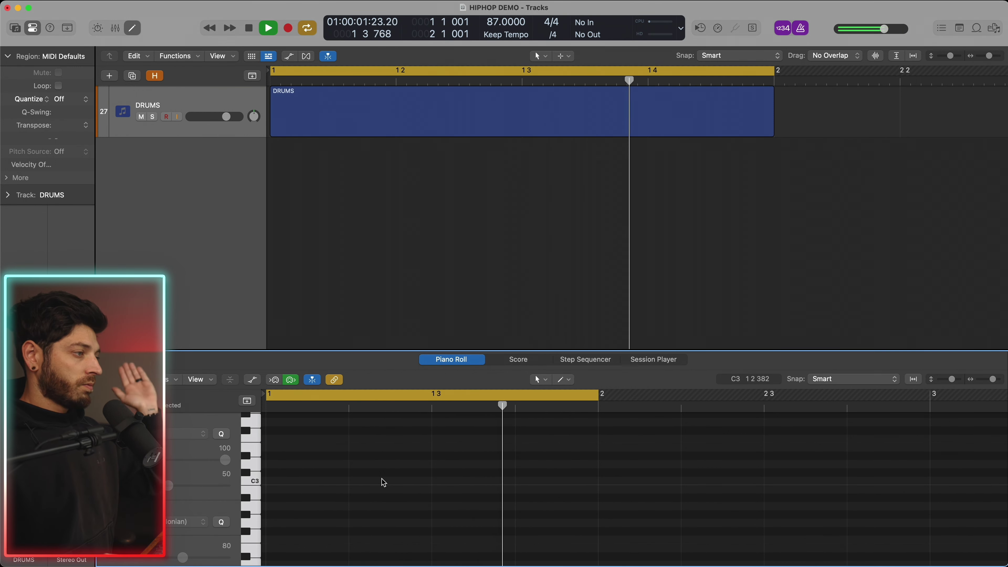
key("space")
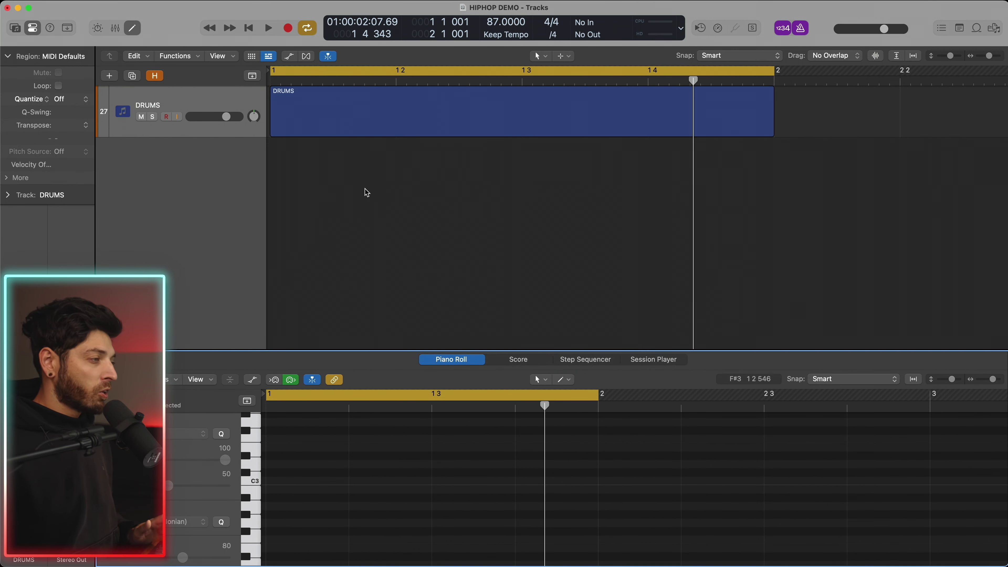
left_click(326, 123)
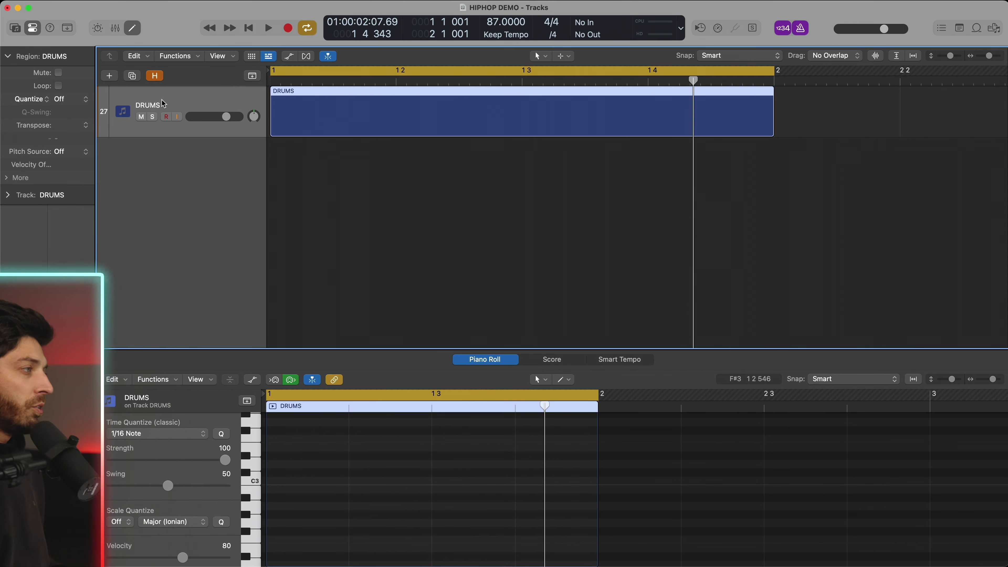
Load the Electronic Drums > 808 Flex kit onto DRUMS and open Drum Machine Designer.
left_click(16, 27)
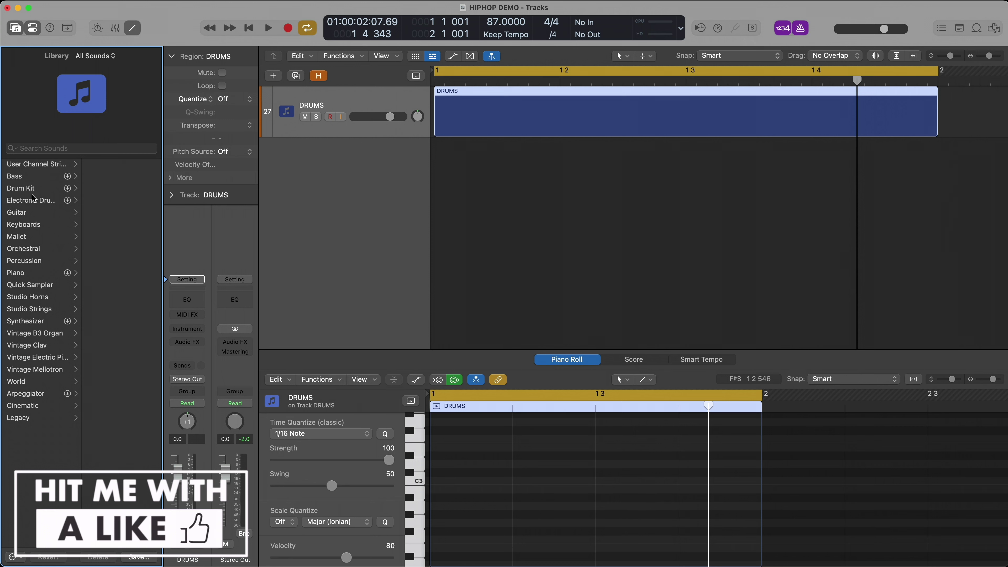
left_click(43, 201)
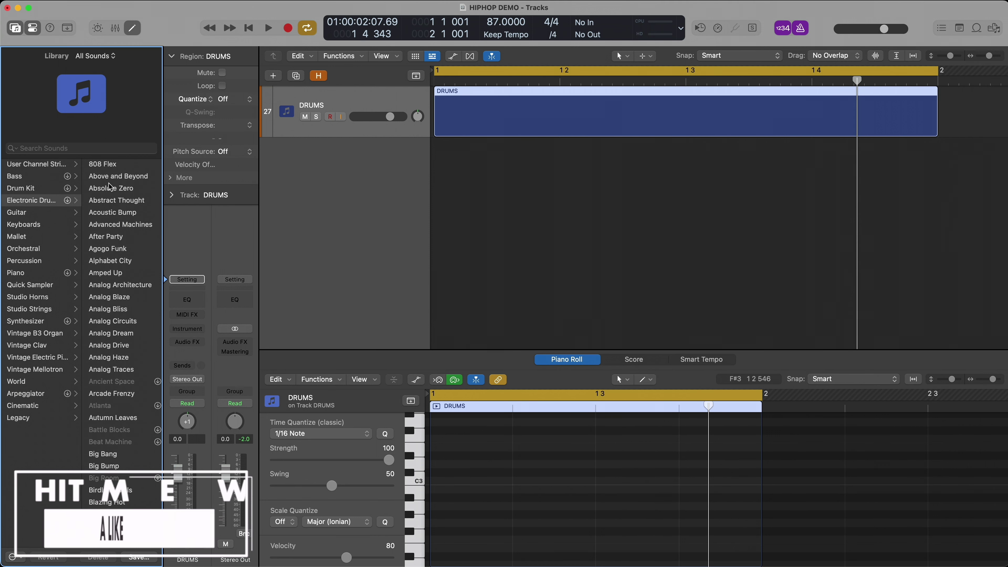
left_click(133, 164)
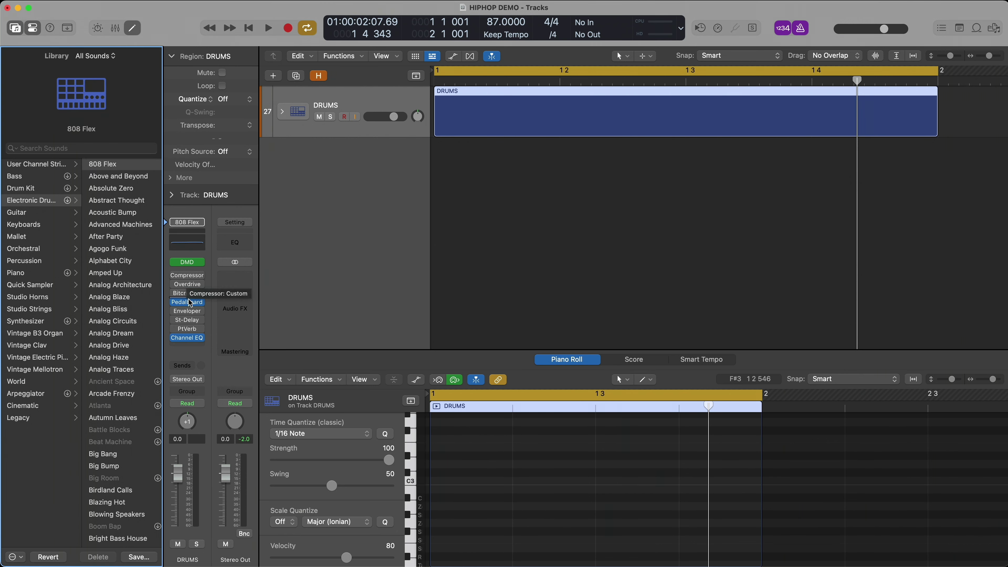
key("Return")
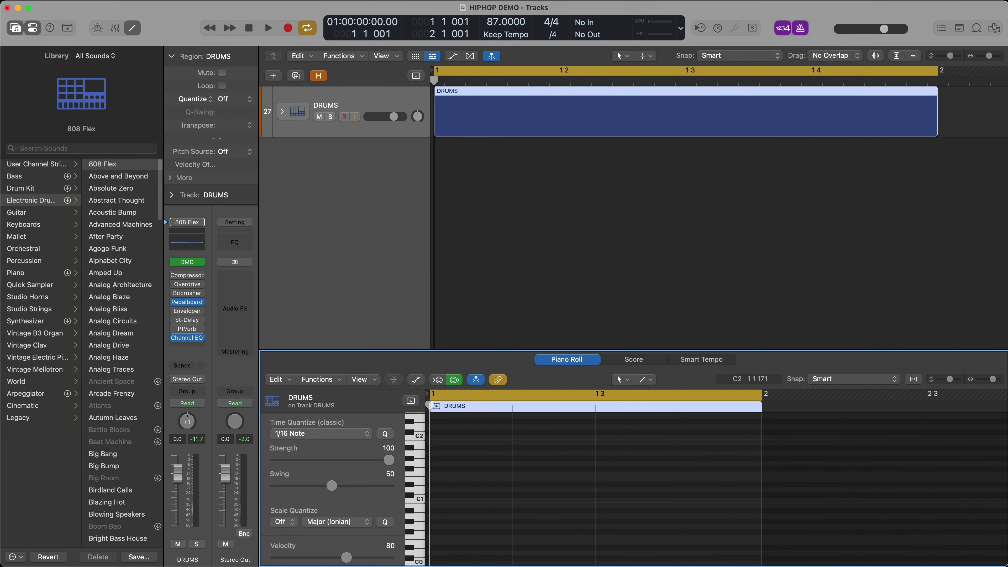
key("y")
left_click(22, 265)
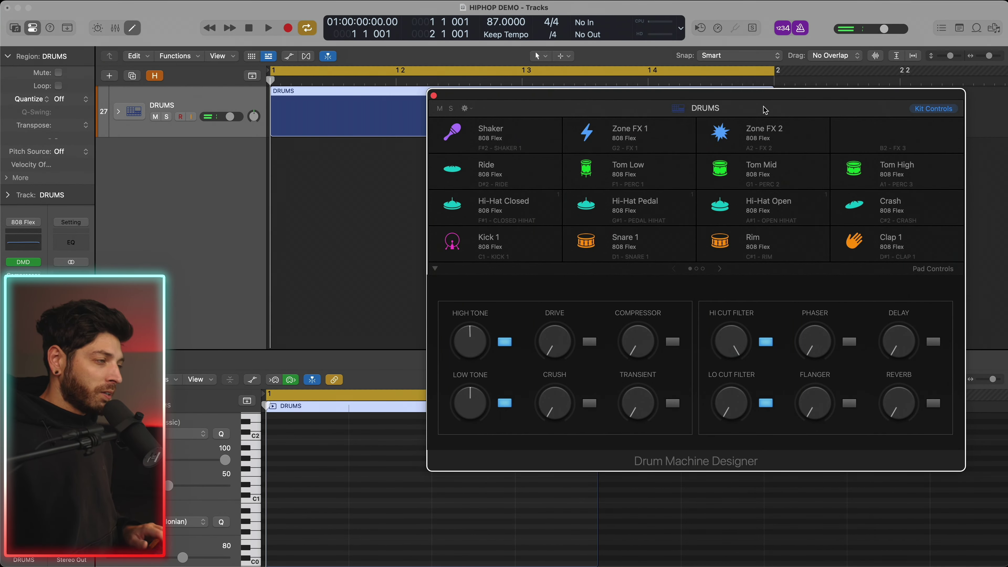
Toggle Musical Typing on and off, close Drum Machine Designer, and scroll to the drum rows.
key("super+k")
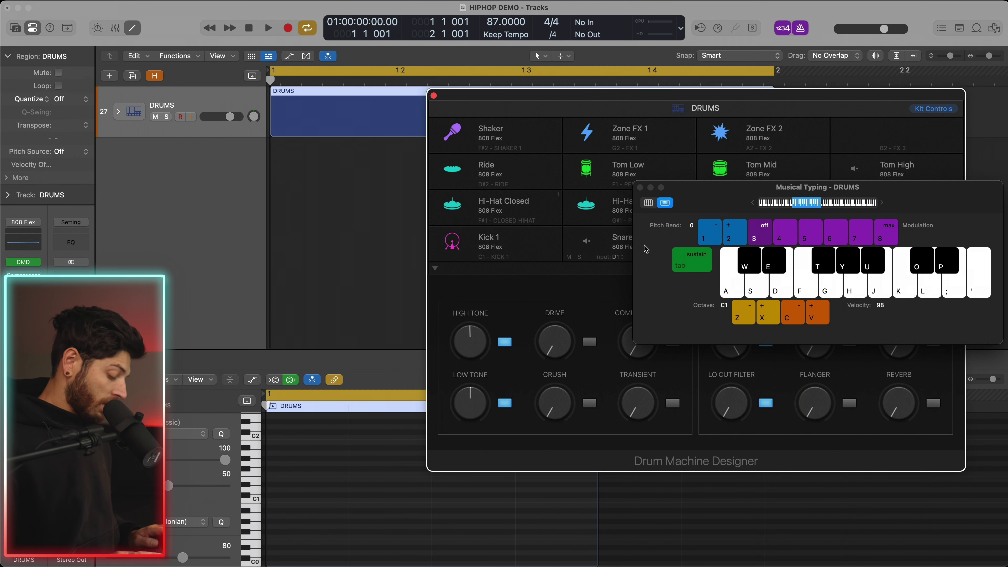
key("super+k")
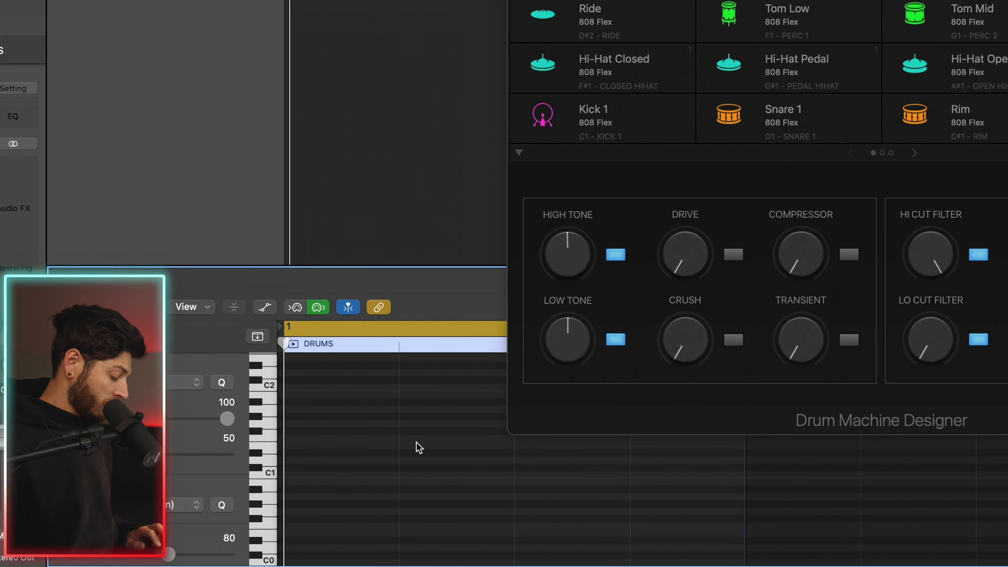
key("super+w")
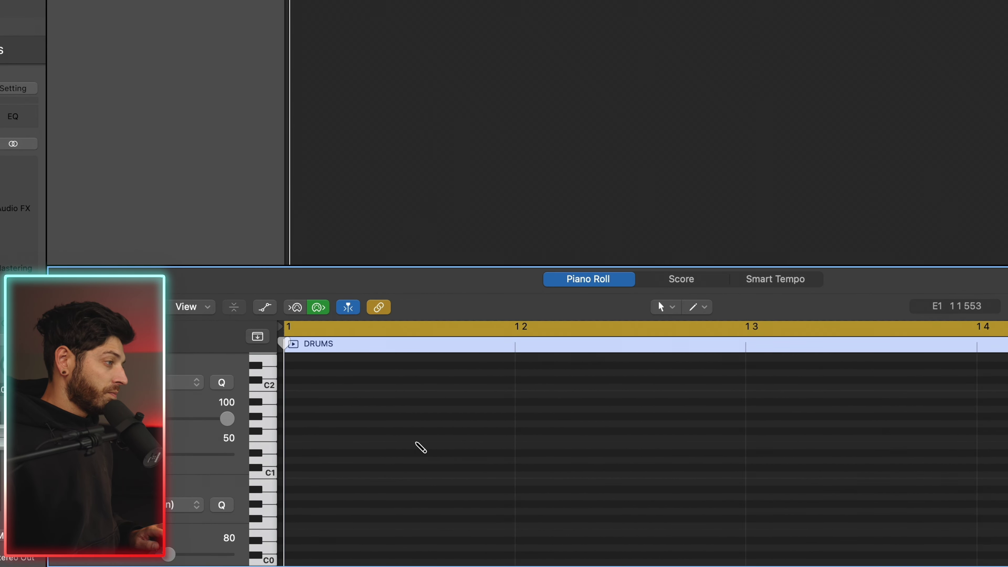
scroll(419, 447, "up", 3)
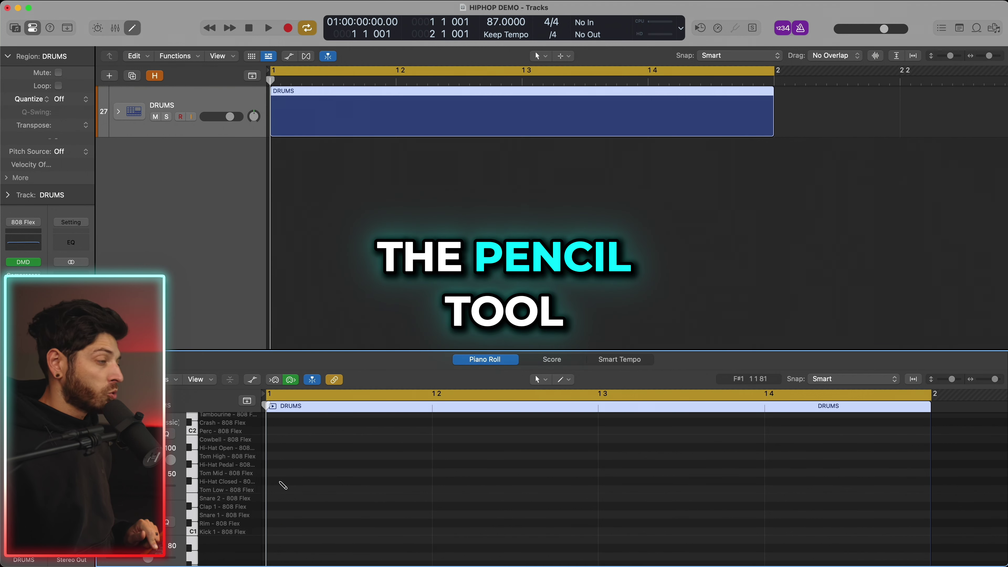
Draw Hi-Hat Closed notes on beats 1–4 of bar 1 and play them back.
left_click(290, 482)
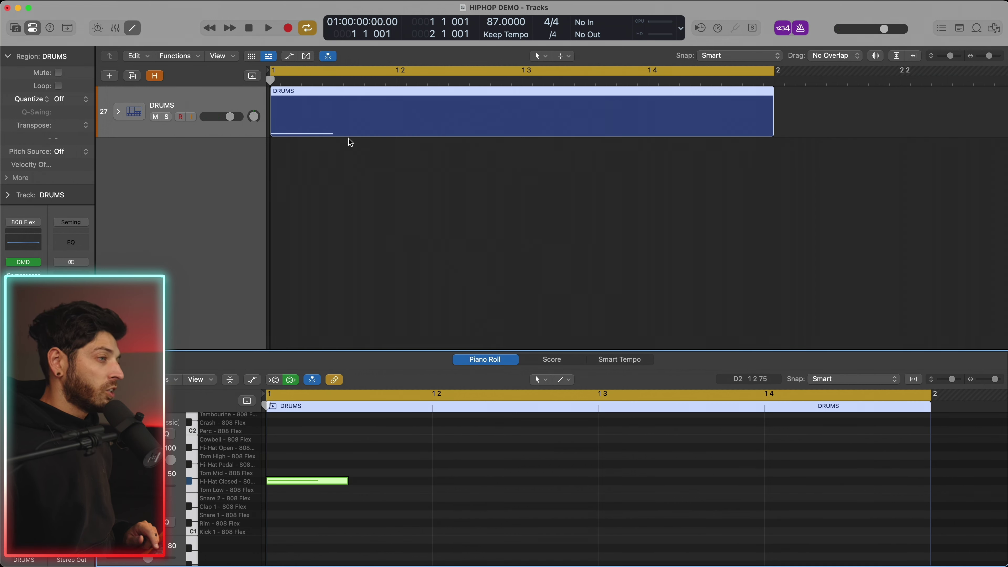
mouse_move(318, 482)
left_mouse_down()
mouse_move(560, 478)
mouse_move(316, 481)
left_mouse_up()
left_click(450, 481)
left_click(633, 481)
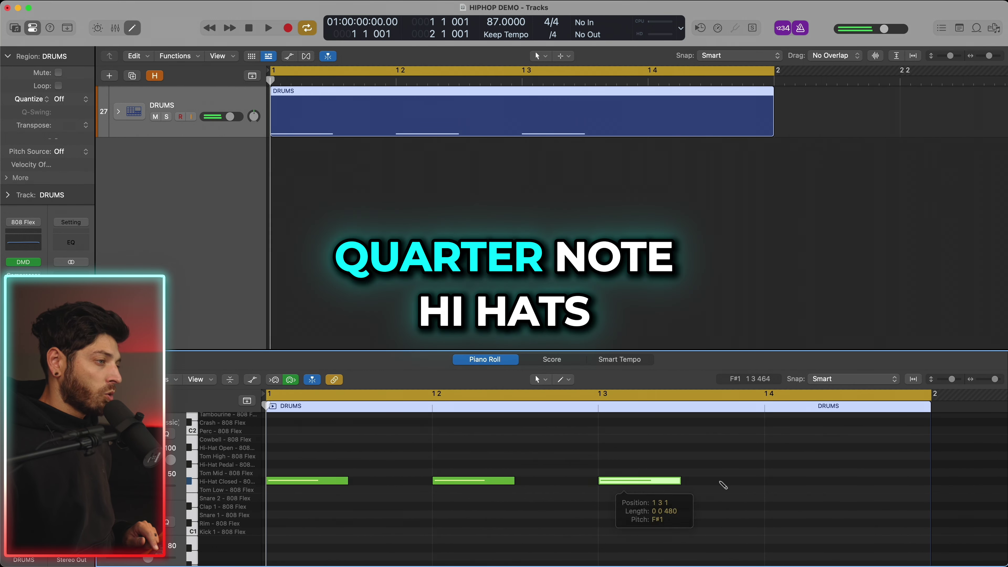
left_click(803, 481)
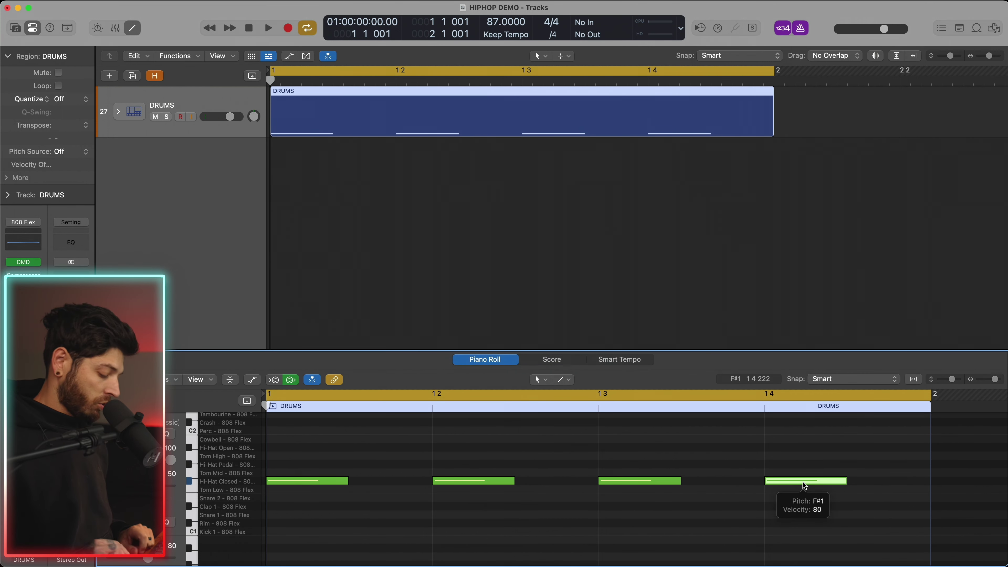
key("space")
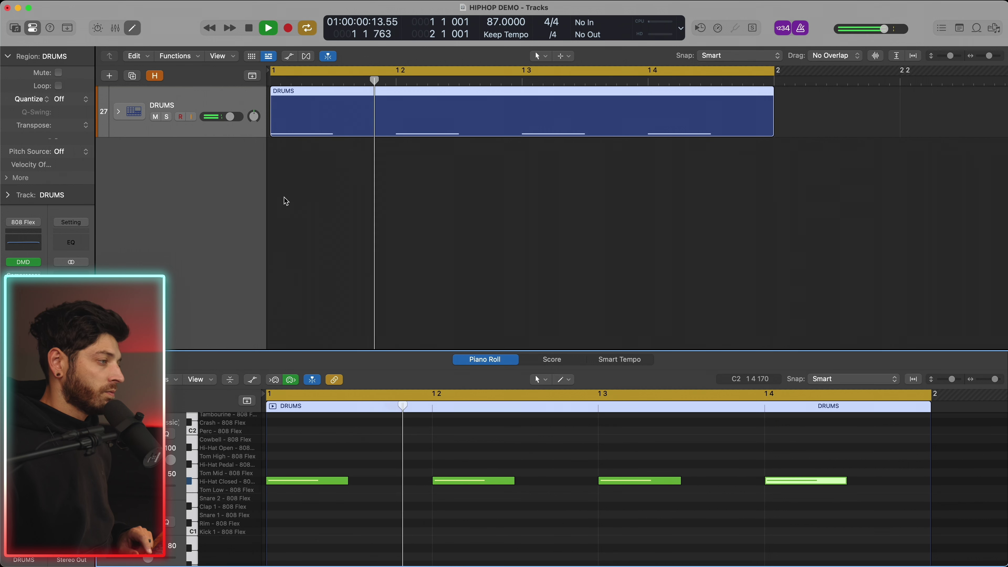
key("space")
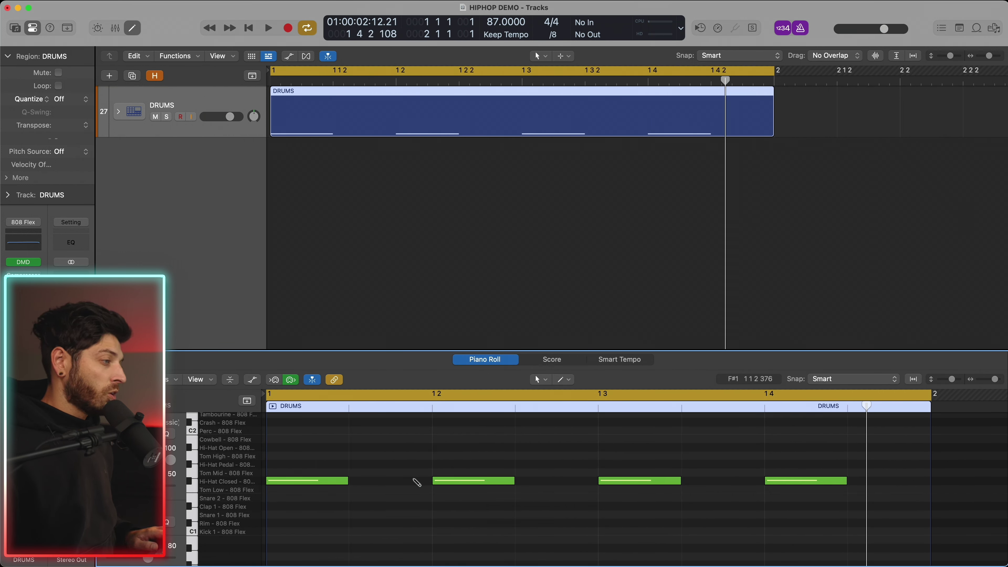
Add four off-beat Hi-Hat Closed notes for eighth notes and audition them.
left_click(415, 481)
left_click(540, 481)
left_click(710, 481)
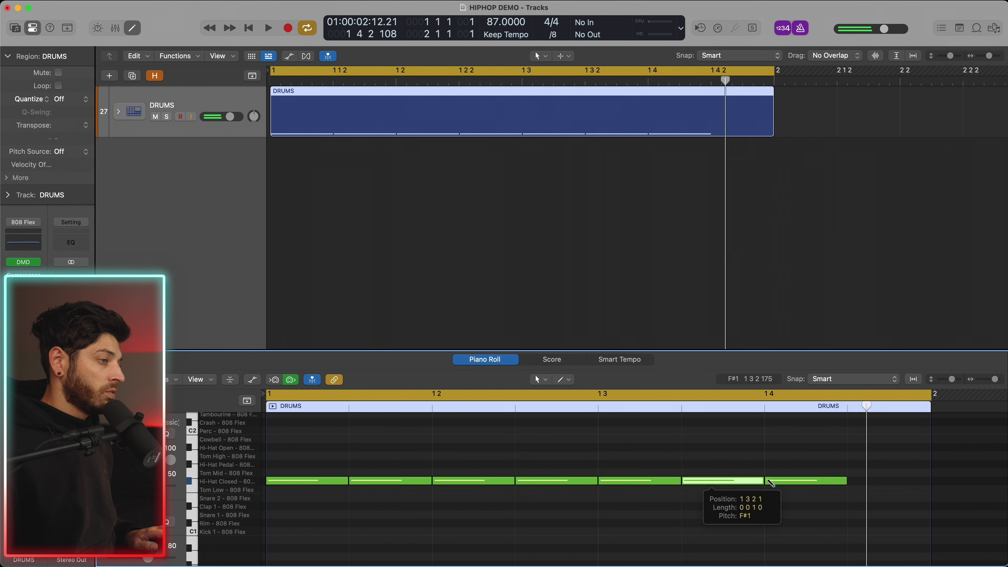
left_click(869, 481)
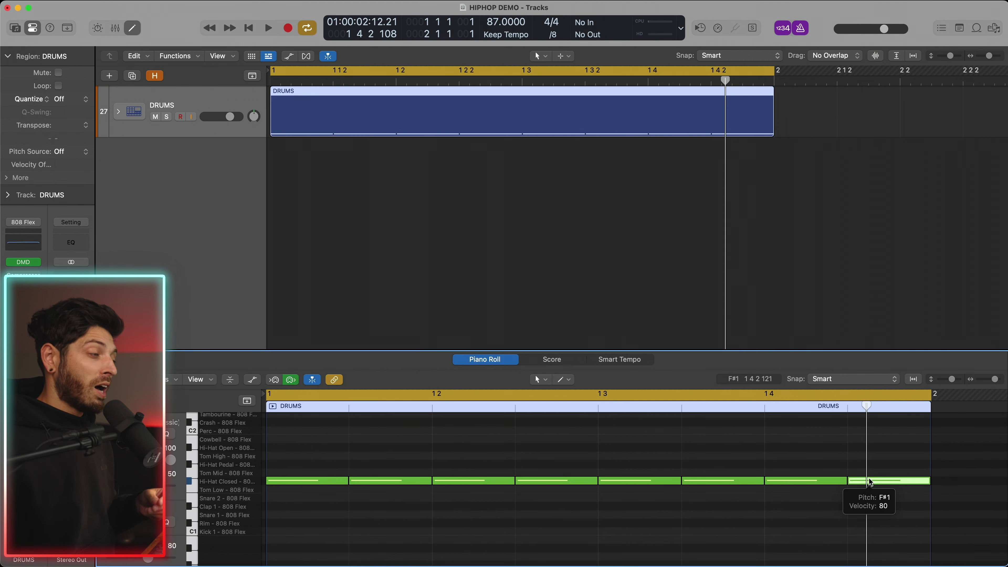
key("space")
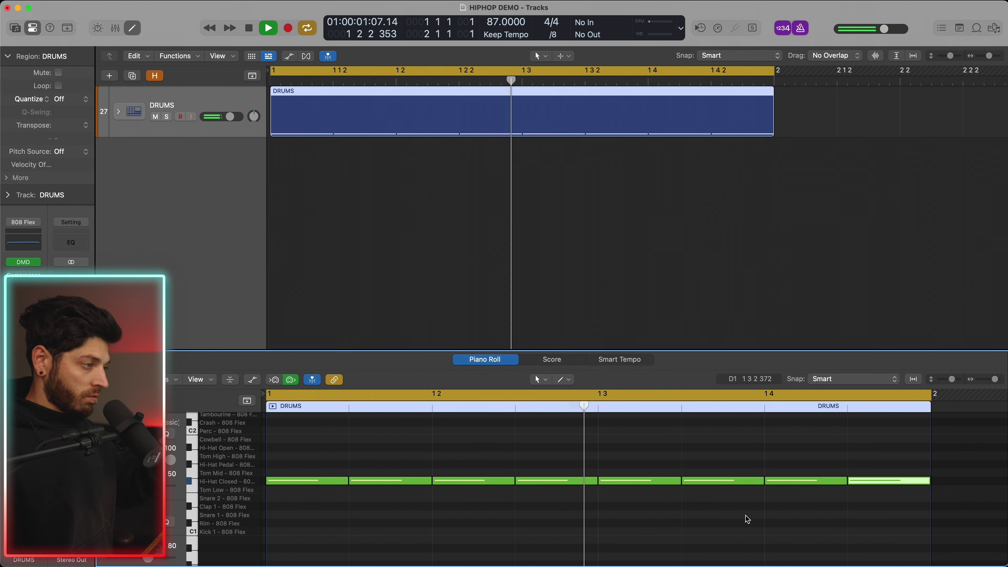
key("space")
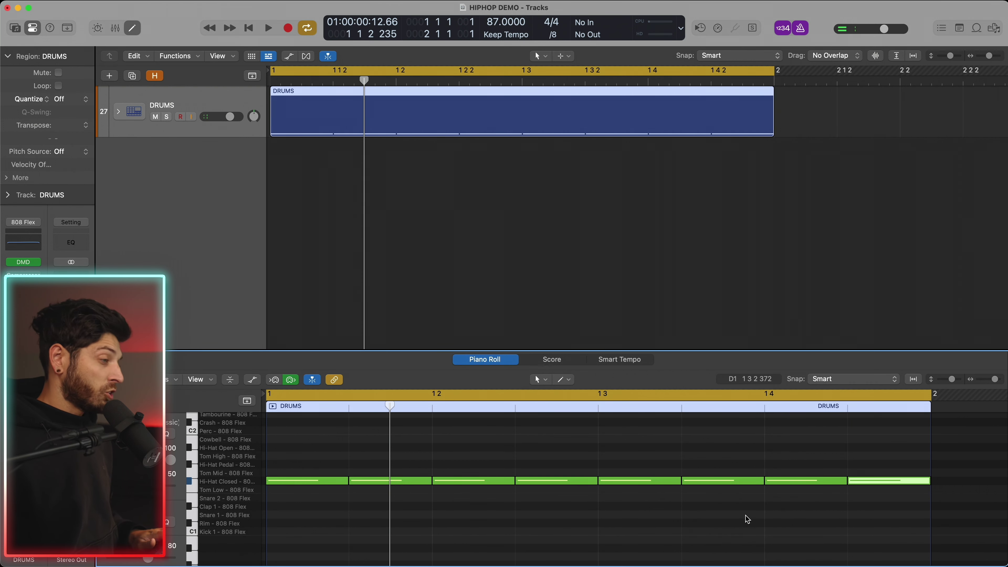
Copy the eight hi-hats a sixteenth later for sixteen notes, audition, then select all Hi-Hat Closed notes.
left_click_drag(878, 510, 329, 482)
left_click(387, 512)
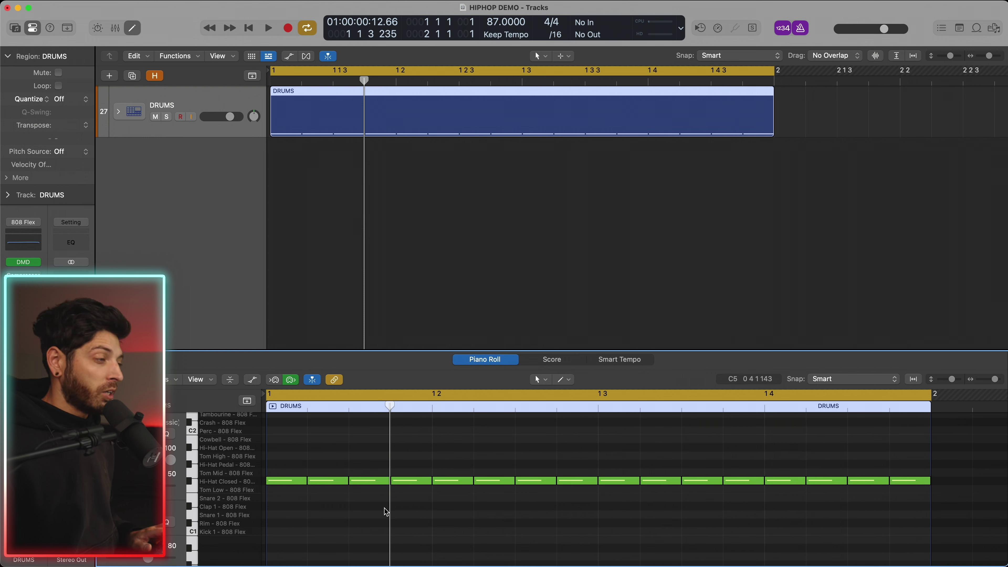
key("space")
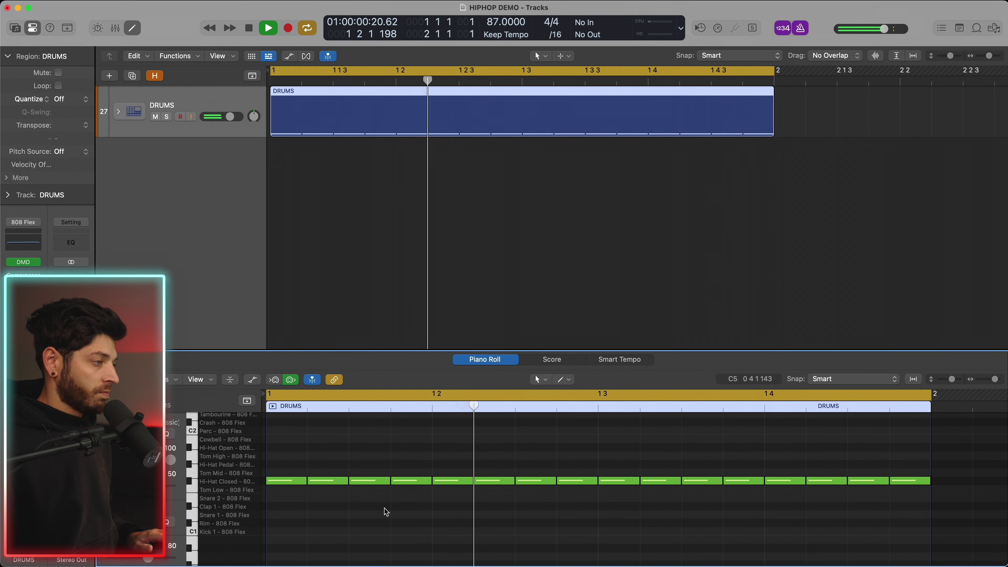
key("space")
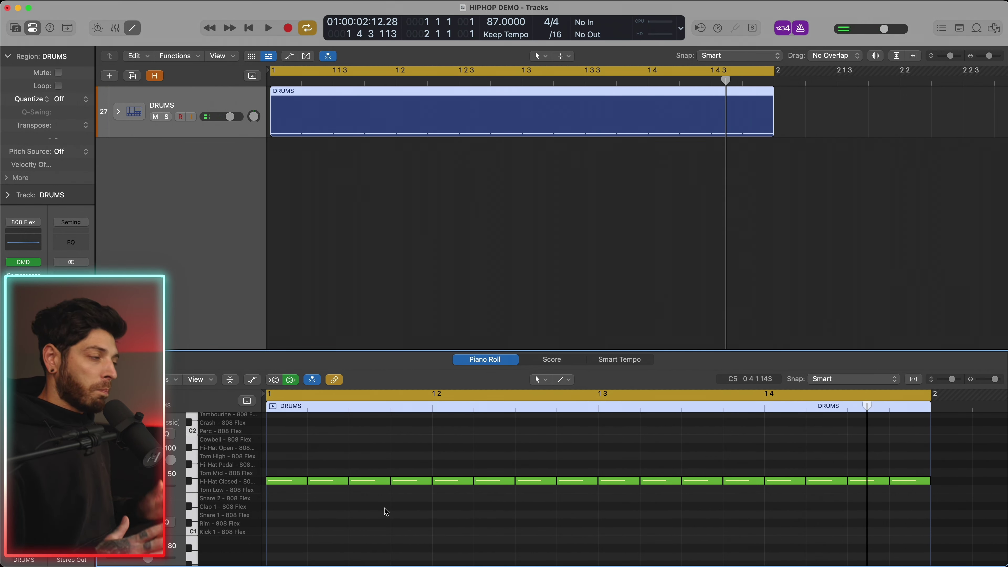
key("super+a")
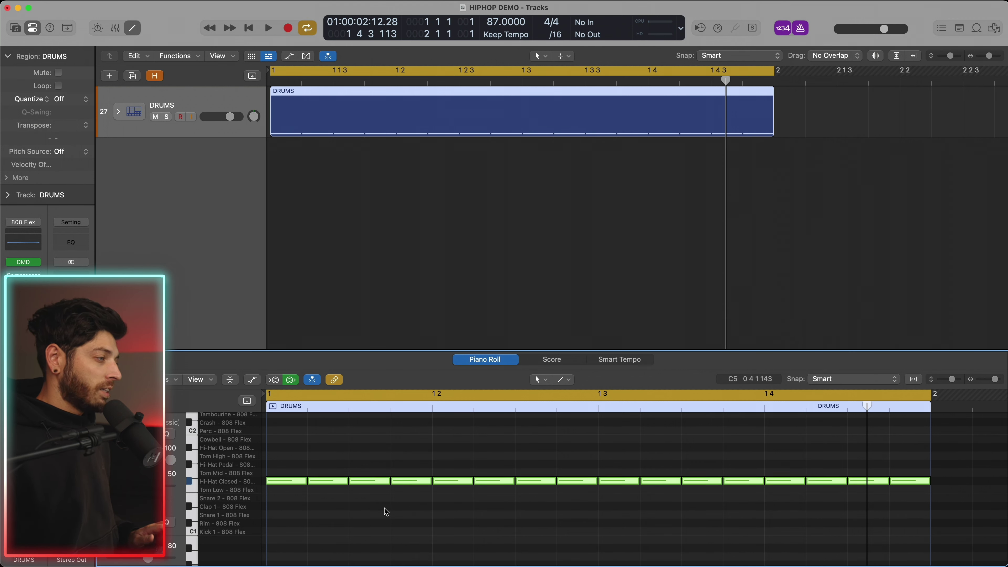
Delete the hi-hat notes and place Kick 1 on beats 1 and 3.
key("Delete")
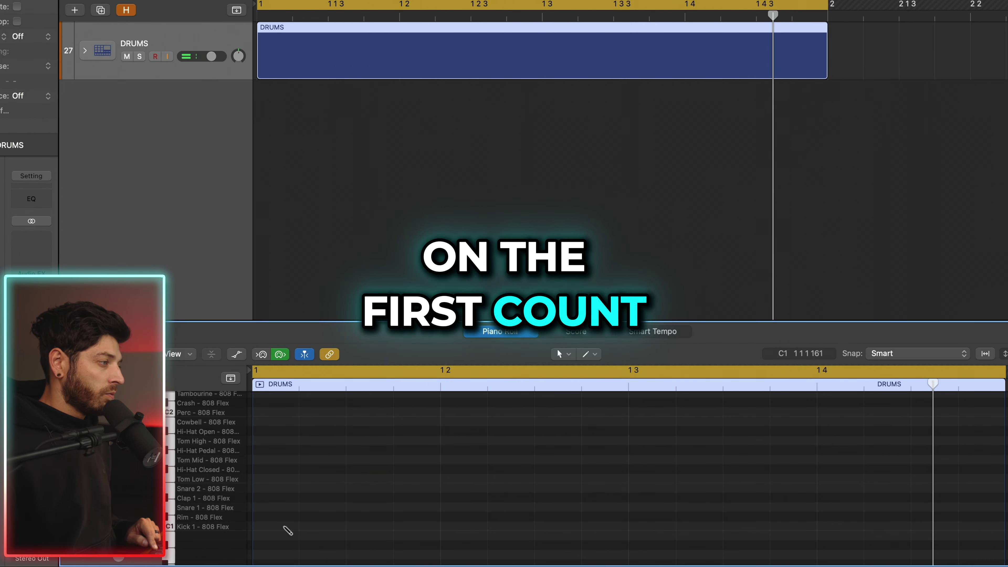
left_click(290, 527, "super")
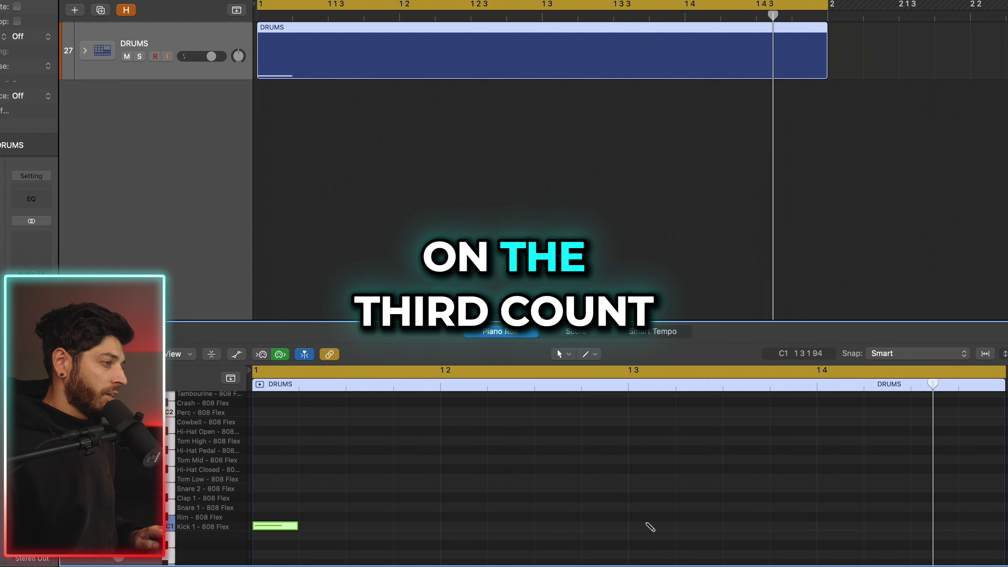
left_click(641, 526, "super")
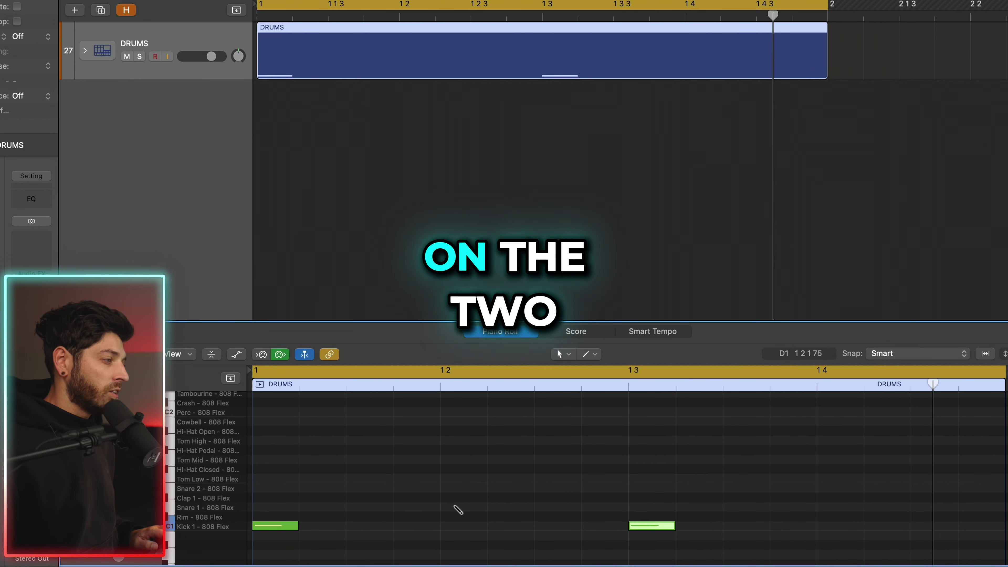
Add Snare 1 on beats 2 and 4 and play the kick-snare pattern.
left_click(457, 508)
left_click(835, 507)
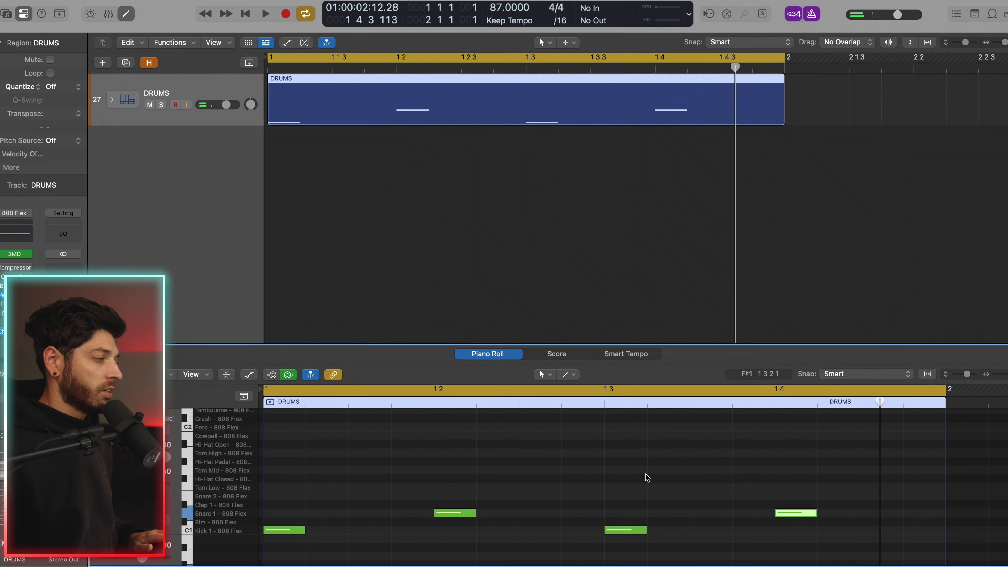
key("space")
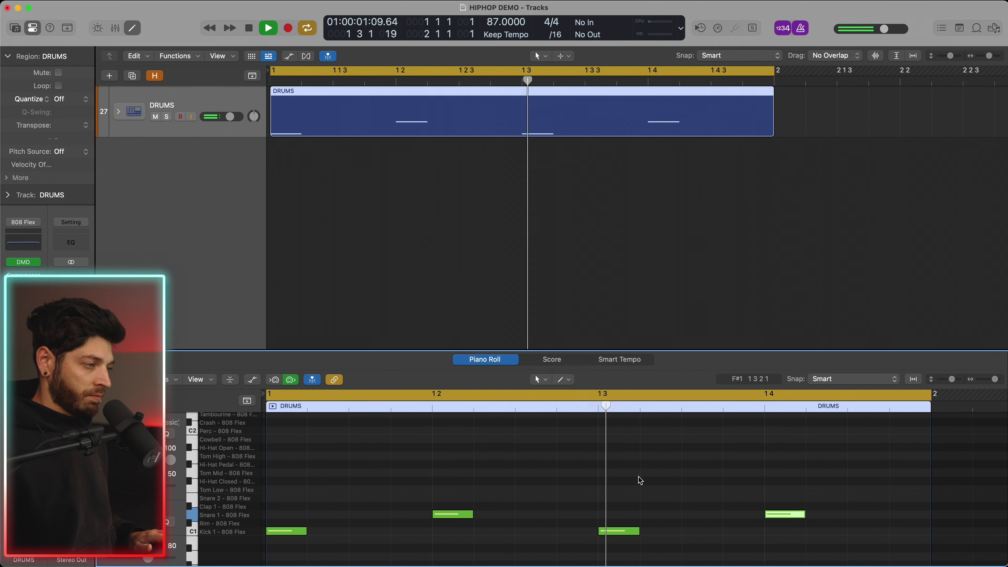
Stop playback and fill bar 1's Hi-Hat Closed row with eight evenly spaced eighth notes.
key("space")
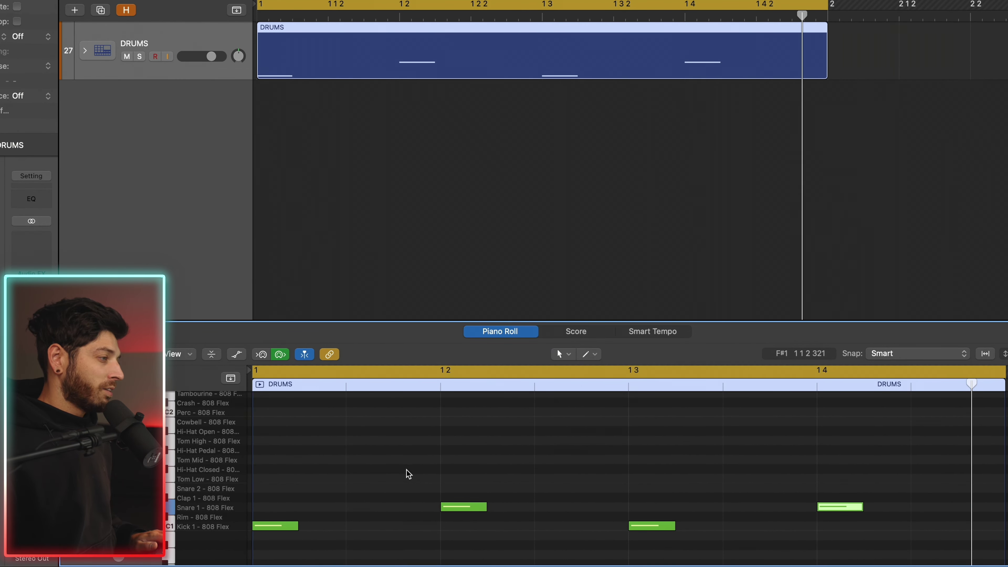
left_click(286, 470)
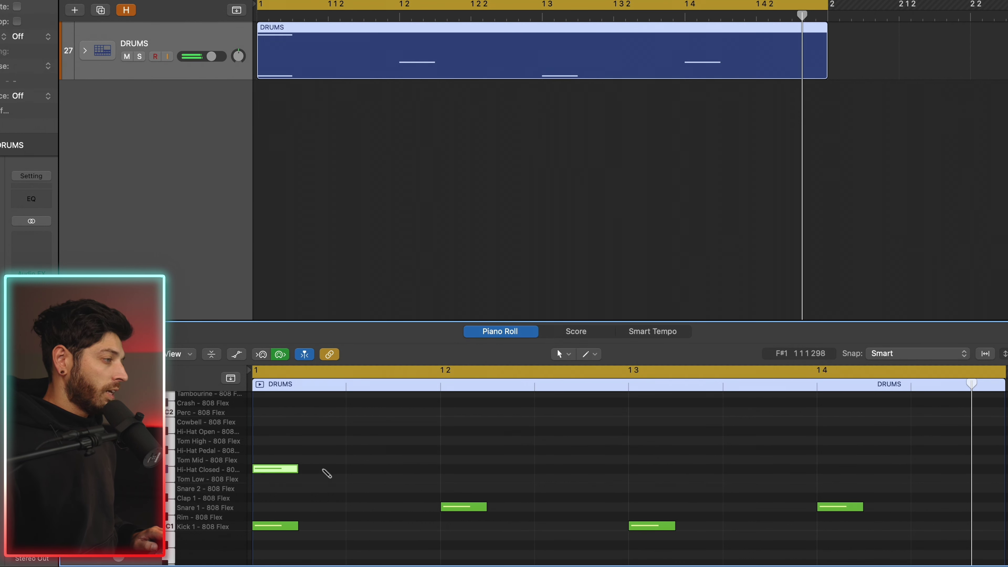
left_click(375, 471)
left_click(467, 471)
left_click(577, 470)
left_click(692, 469)
left_click(758, 469)
left_click(837, 469)
left_click(952, 470)
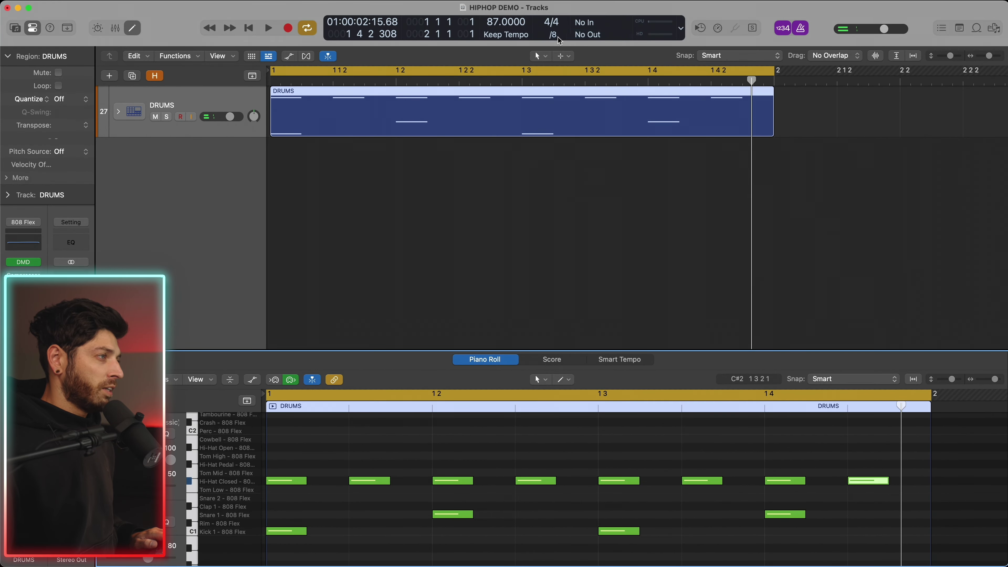
Switch the display division to /16 and back to /8, then audition the beat.
left_click(552, 35)
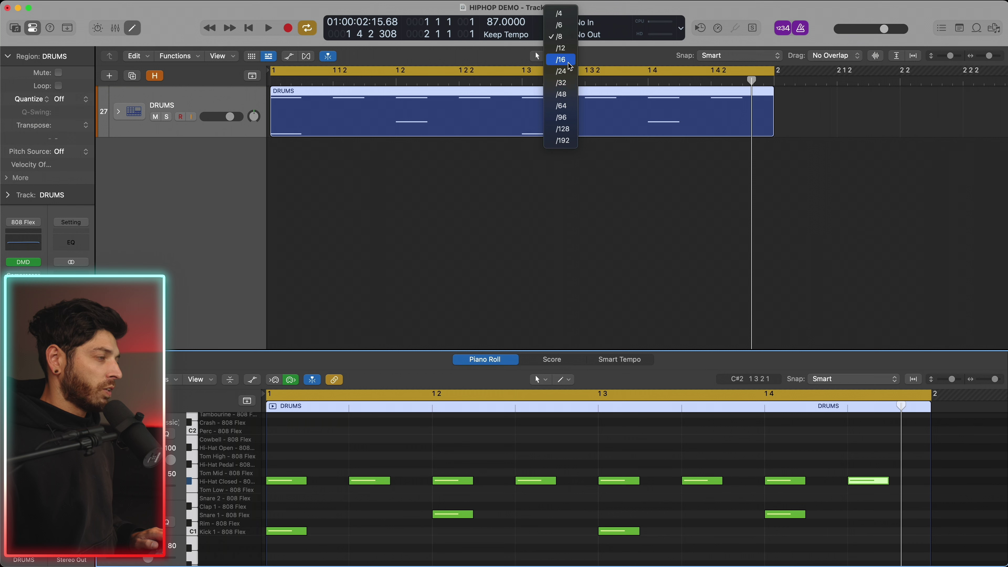
left_click(561, 60)
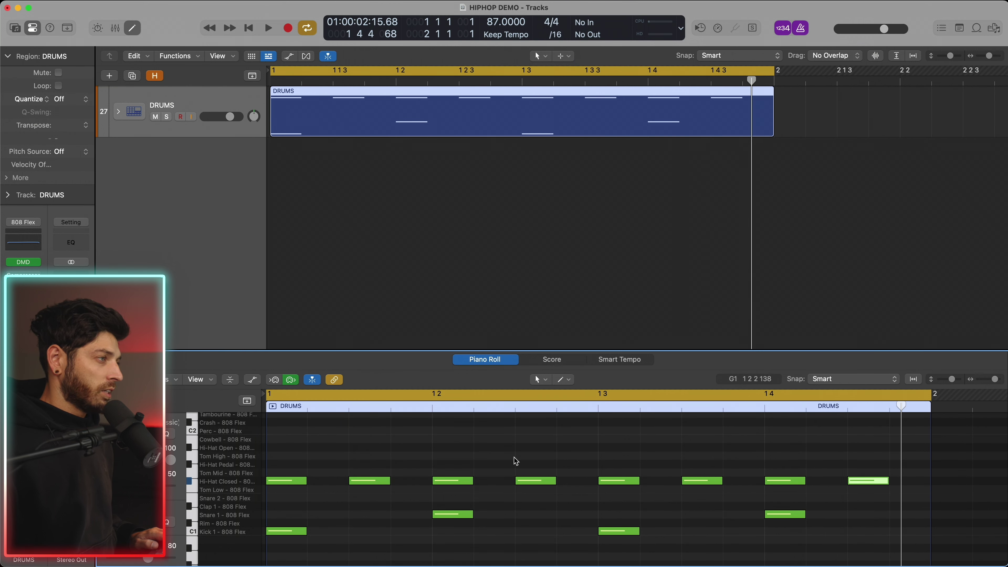
left_click(555, 35)
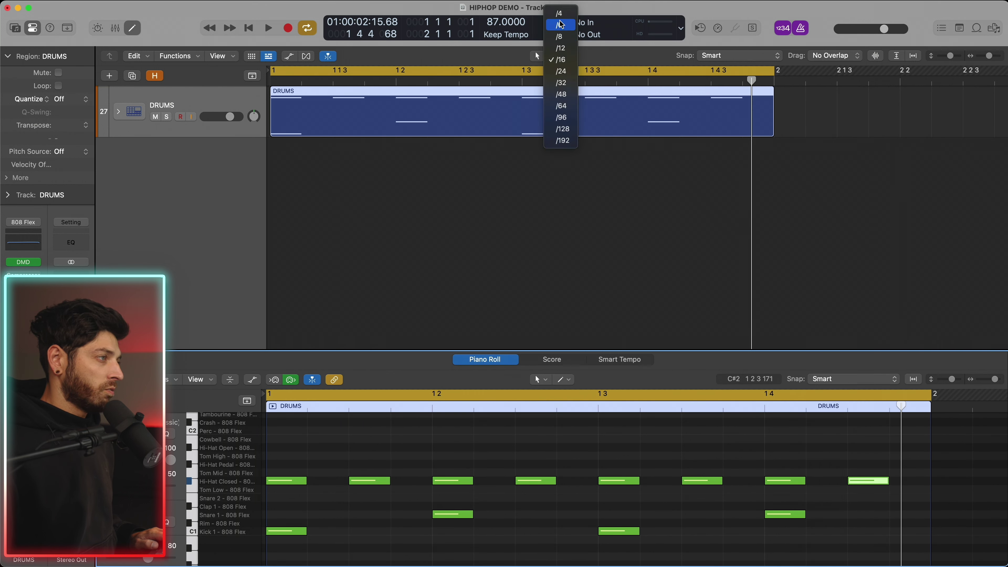
left_click(559, 13)
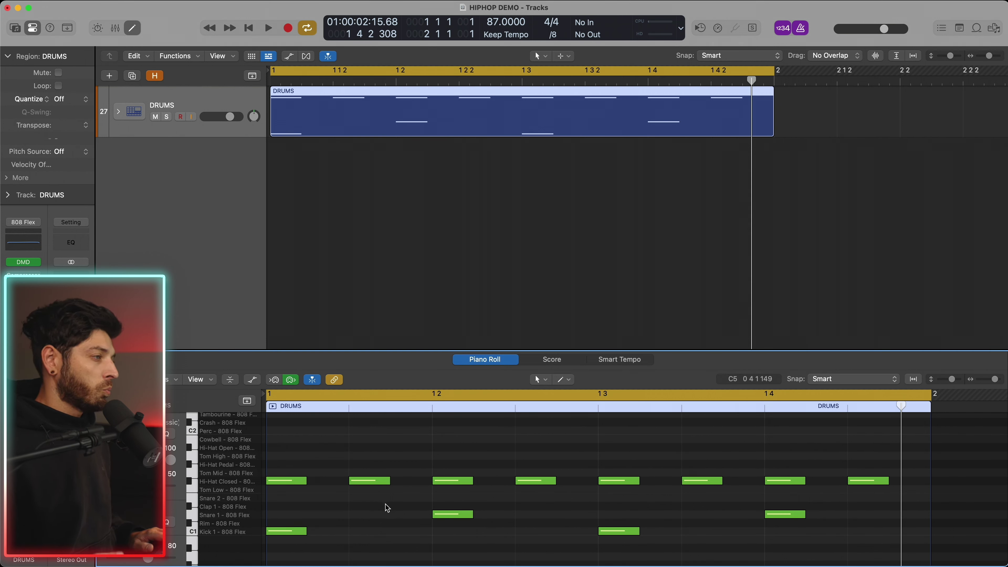
key("space")
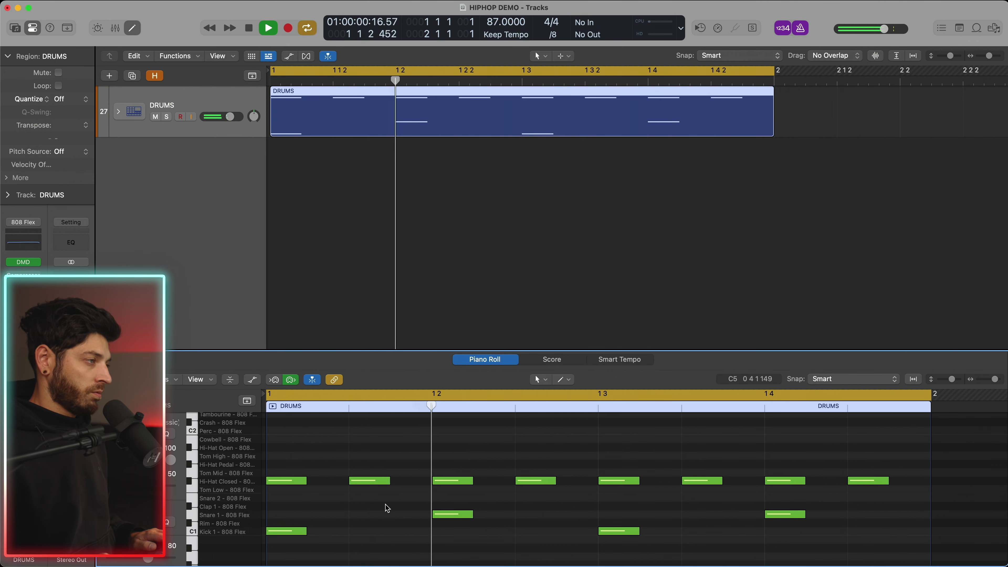
key("space")
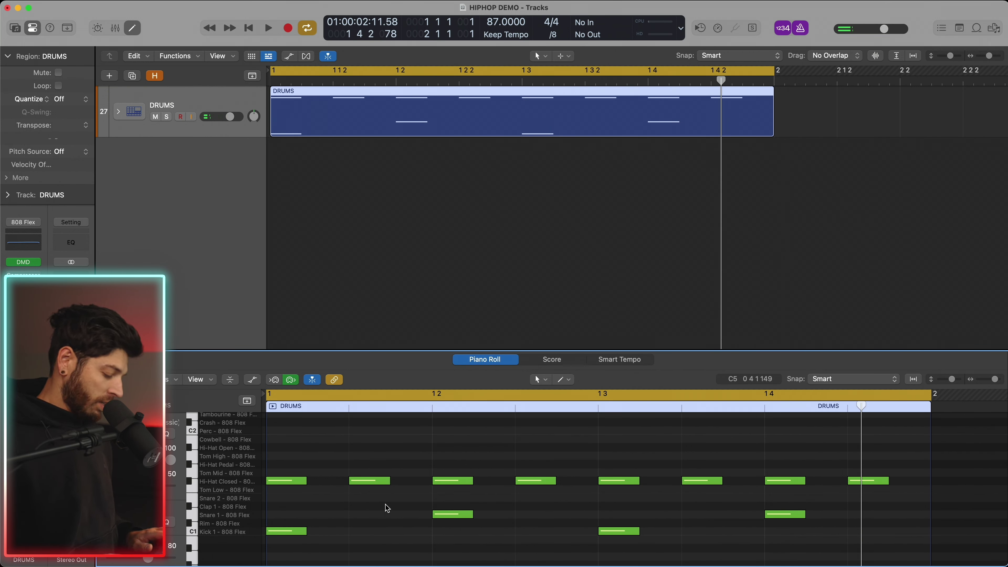
Zoom out and Option-drag a copy of the DRUMS region into bar 2.
key("period")
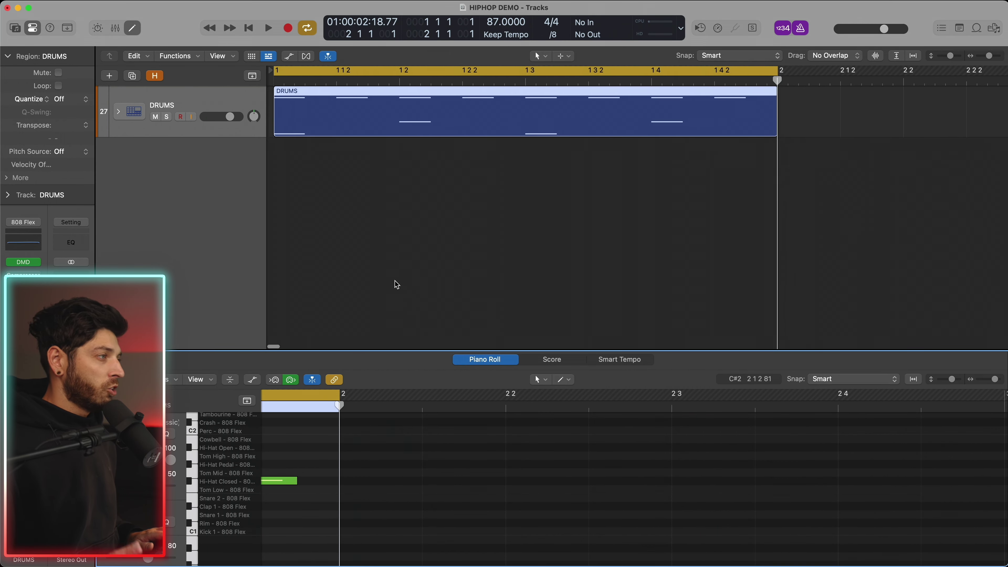
left_click(504, 251)
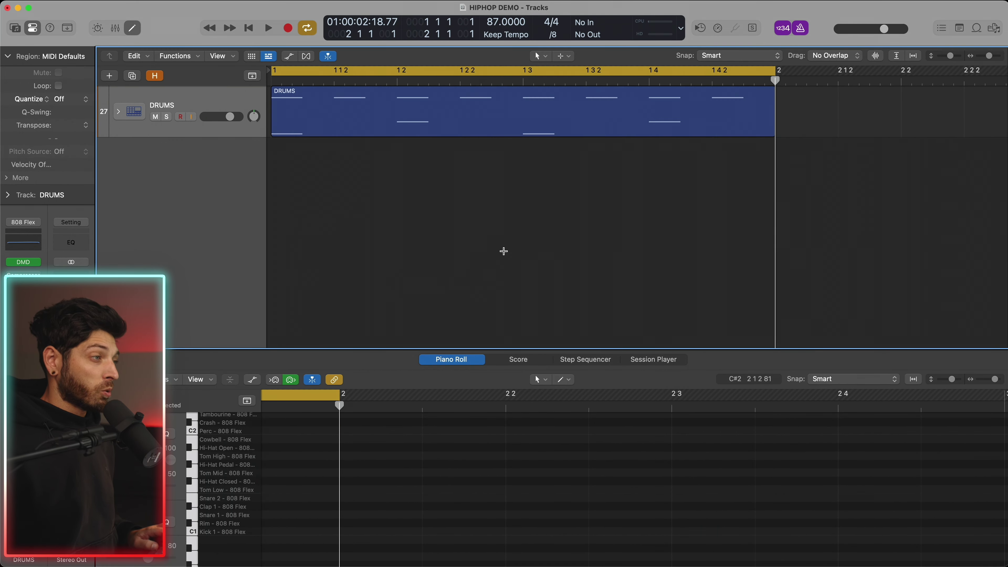
key("super+Left")
key("super+Left")
key("super+Left")
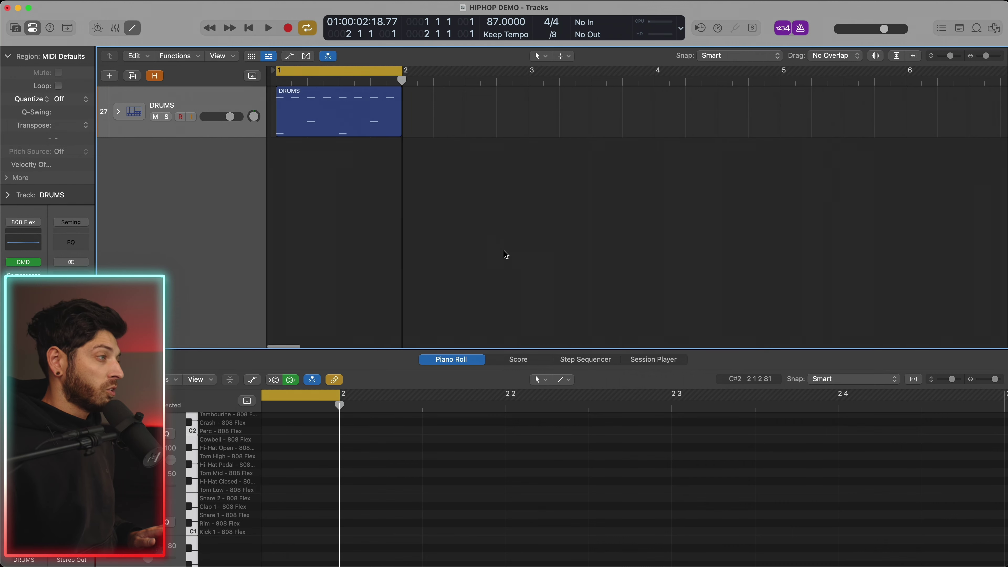
left_click(349, 121)
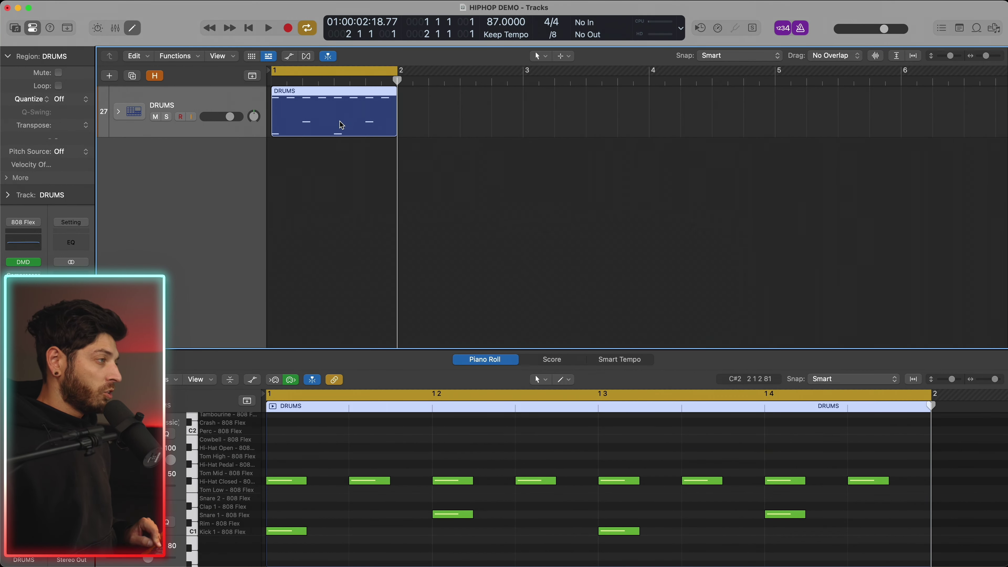
left_click_drag(345, 124, 469, 127)
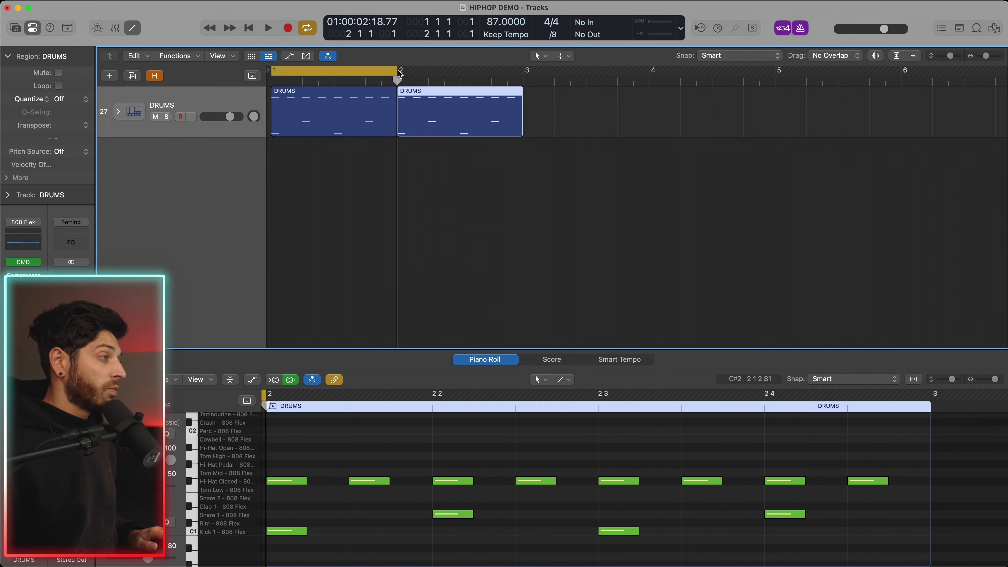
Extend the cycle to end at bar 3, select both DRUMS regions, and play.
left_click_drag(395, 71, 525, 115)
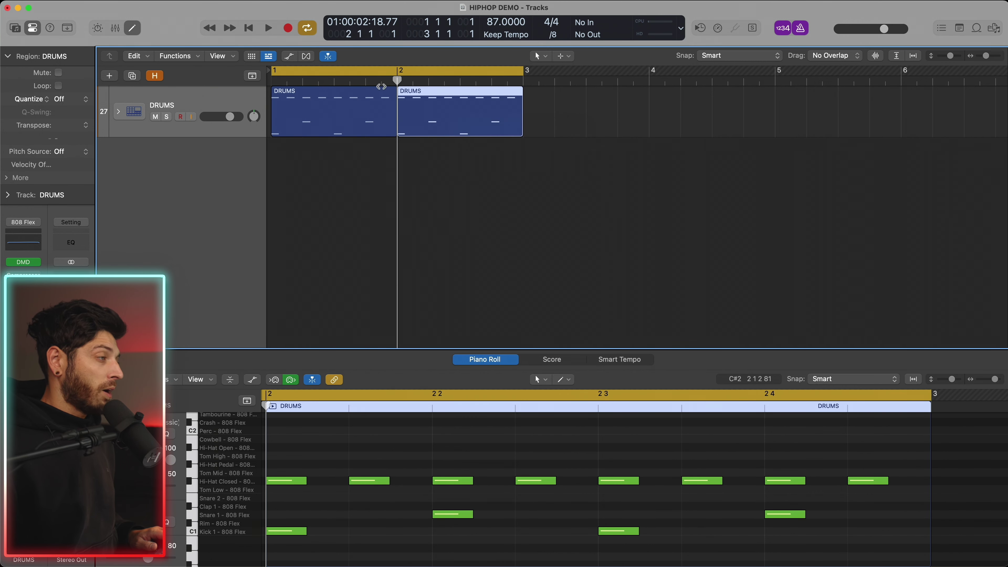
left_click(351, 126, "shift")
left_click(537, 444)
key("super+Left")
key("super+Left")
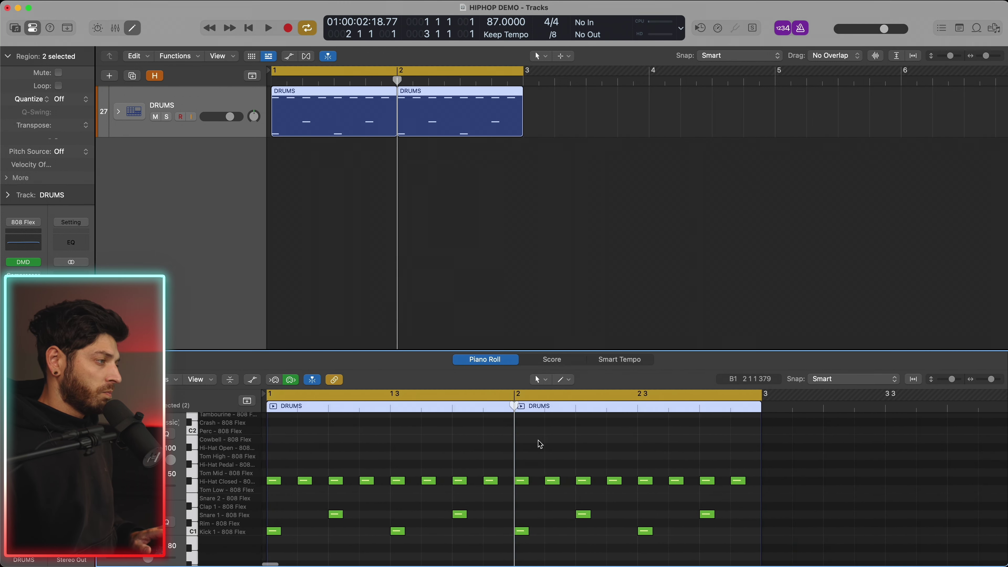
key("space")
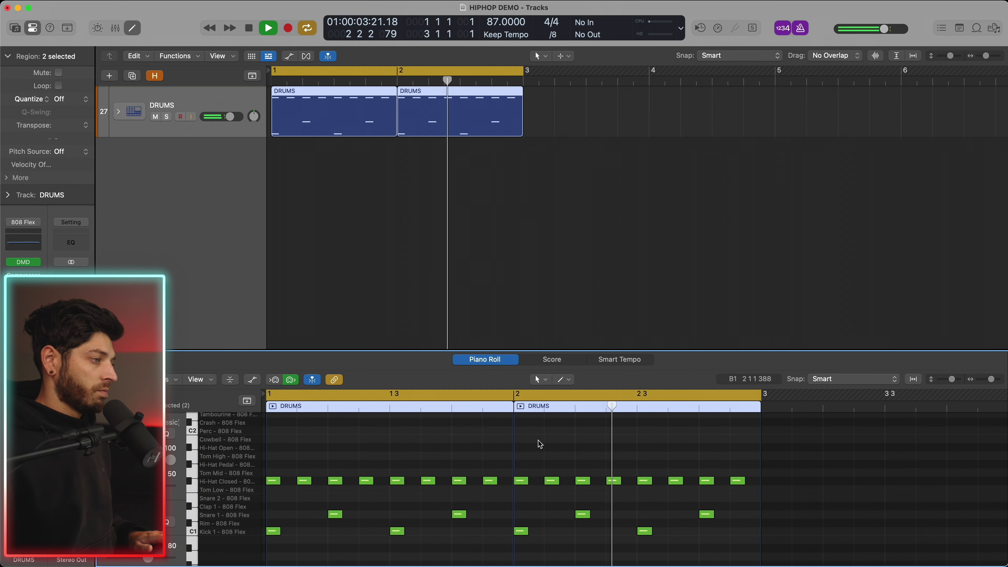
Move bar 2's last Kick 1 note an eighth later to 2.3.3 and play the two bars.
key("space")
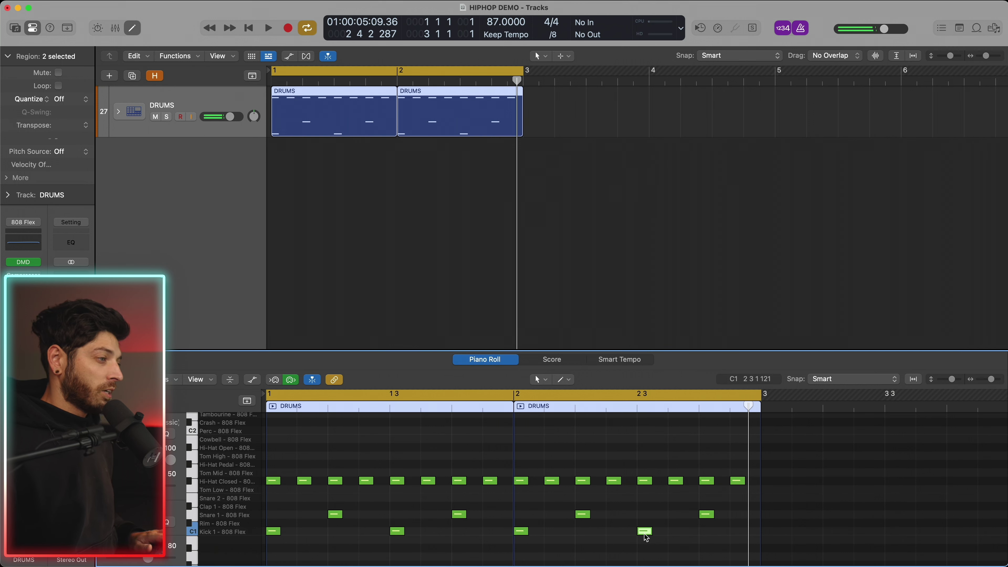
left_click_drag(645, 532, 676, 532)
left_click(714, 542)
key("space")
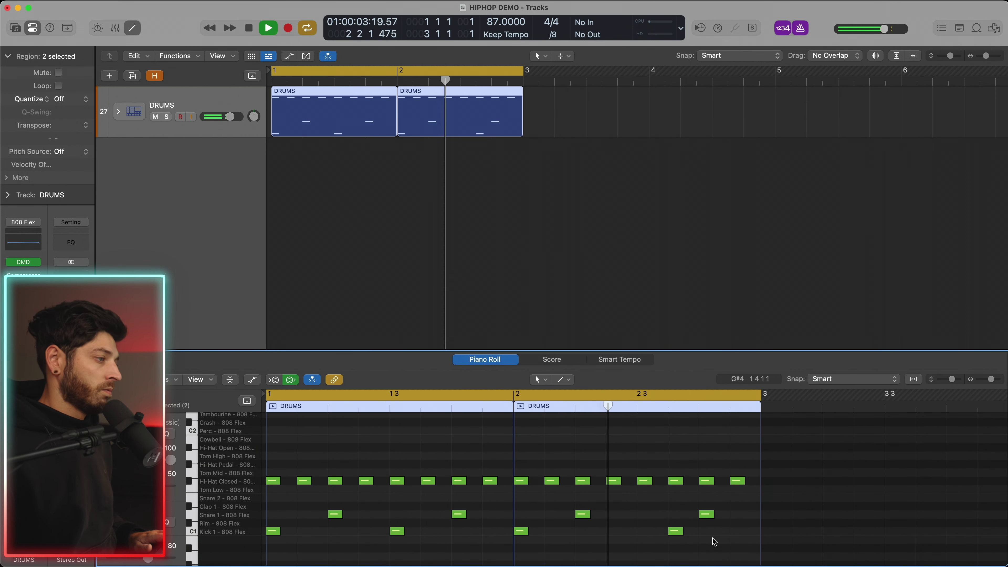
key("space")
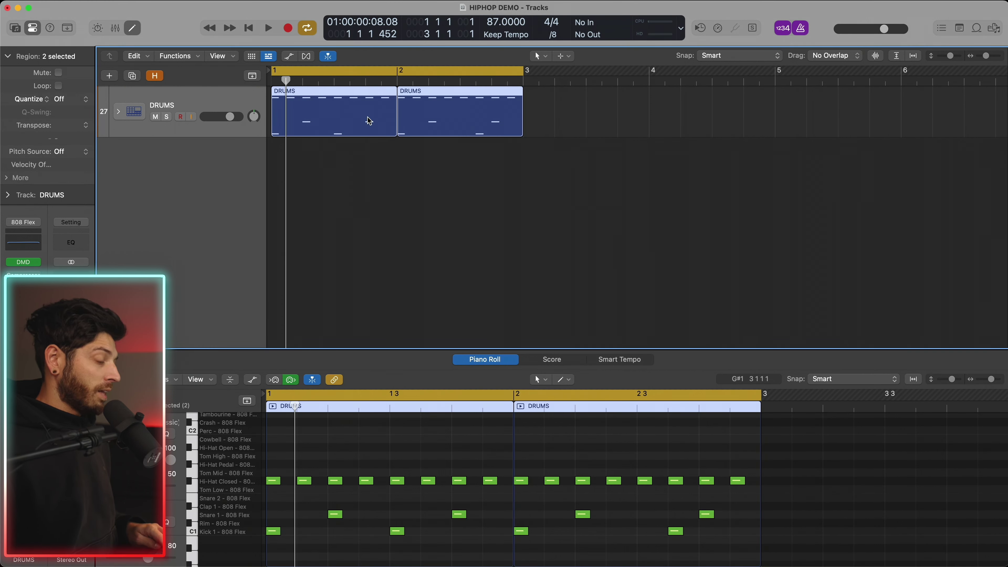
Repeat both drum regions into bars 3–4 and stretch the cycle to end at bar 5.
key("super+r")
left_click_drag(518, 74, 737, 169)
key("super+a")
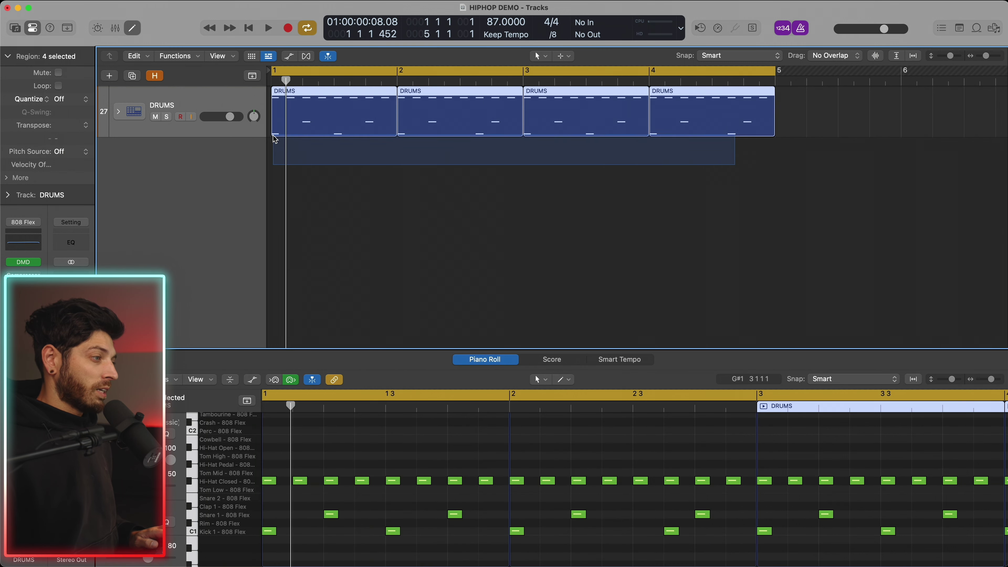
key("z")
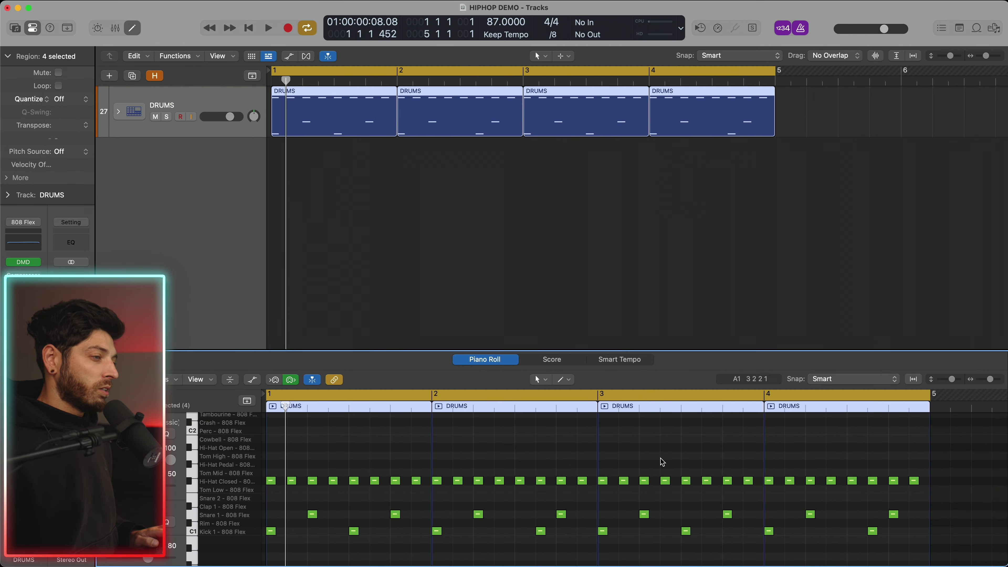
scroll(833, 488, "down", 1)
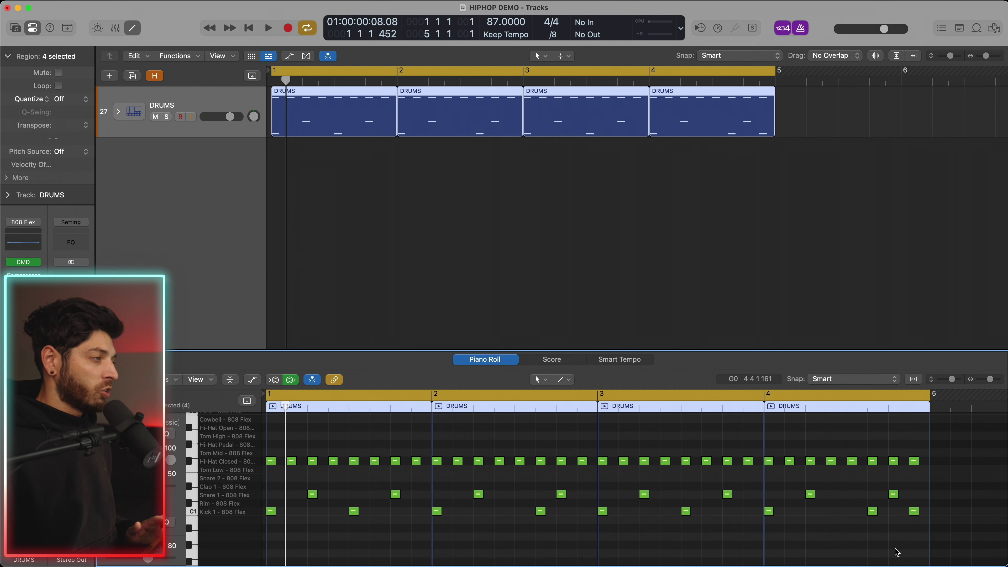
left_click(470, 227)
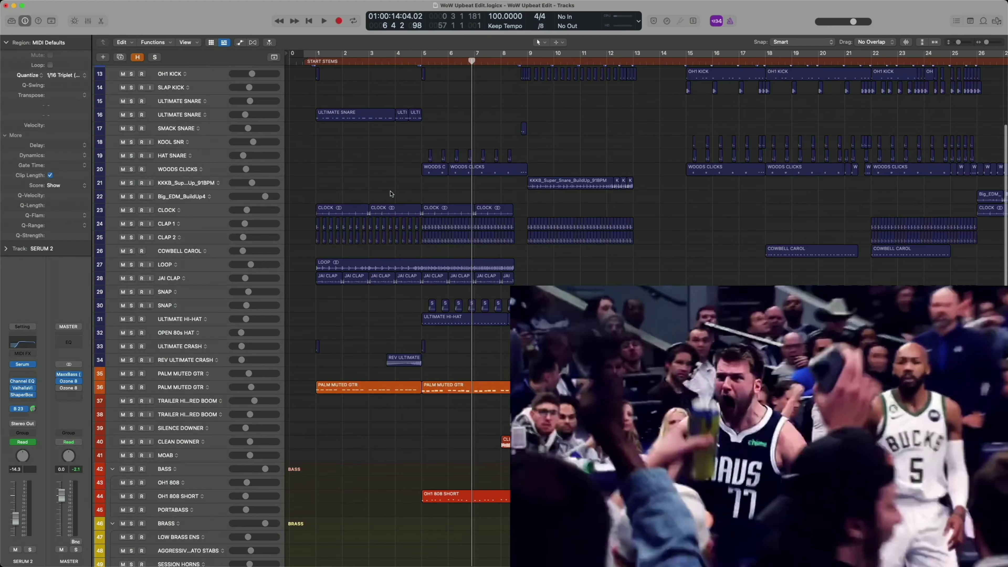
Solo the LOOP track in WoW Upbeat Edit and play it from the start.
left_click(373, 265)
key("s")
key("Return")
key("space")
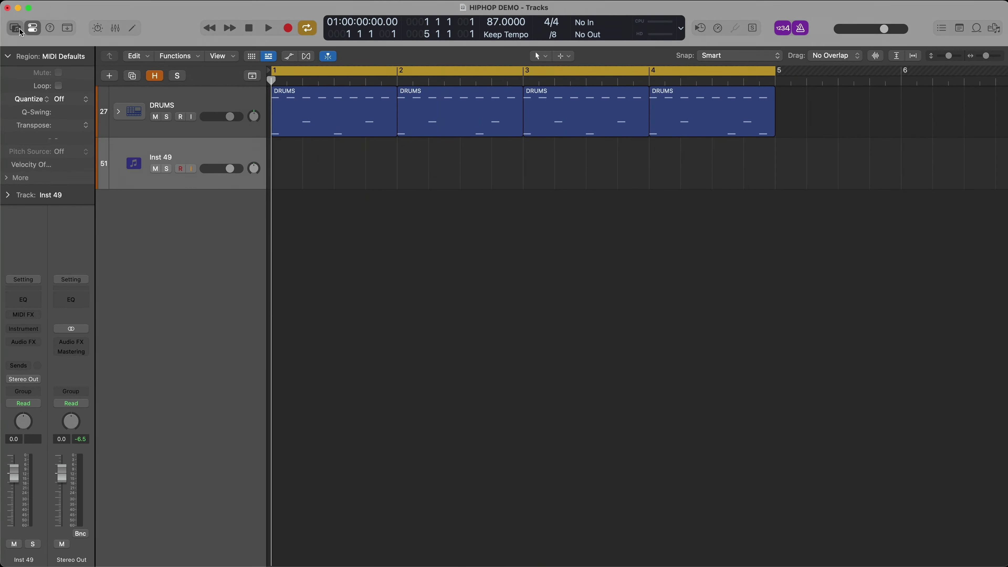
Create a software instrument track loaded with Synthesizer > Bass > 808 Bass.
left_click(15, 28)
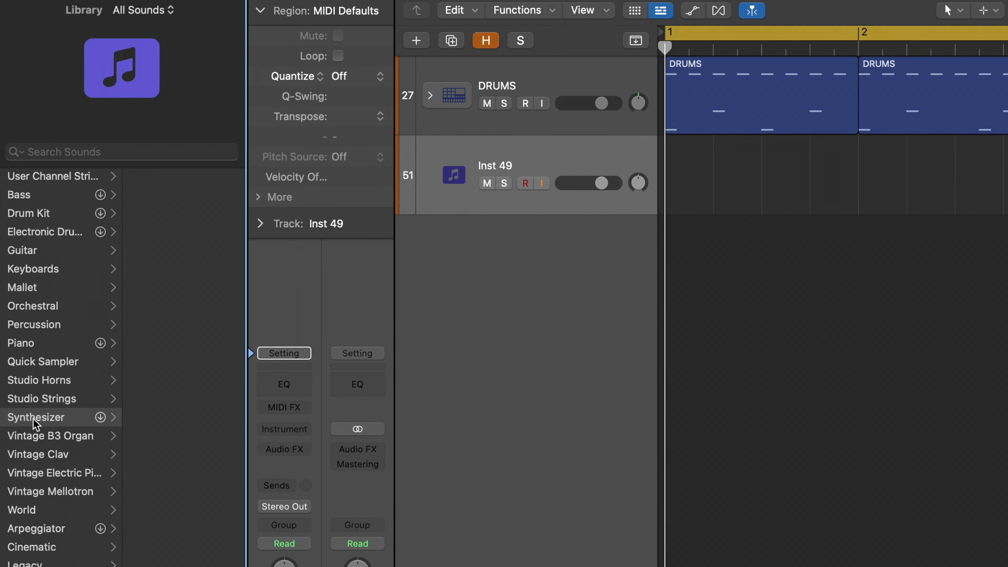
left_click(32, 419)
left_click(157, 195)
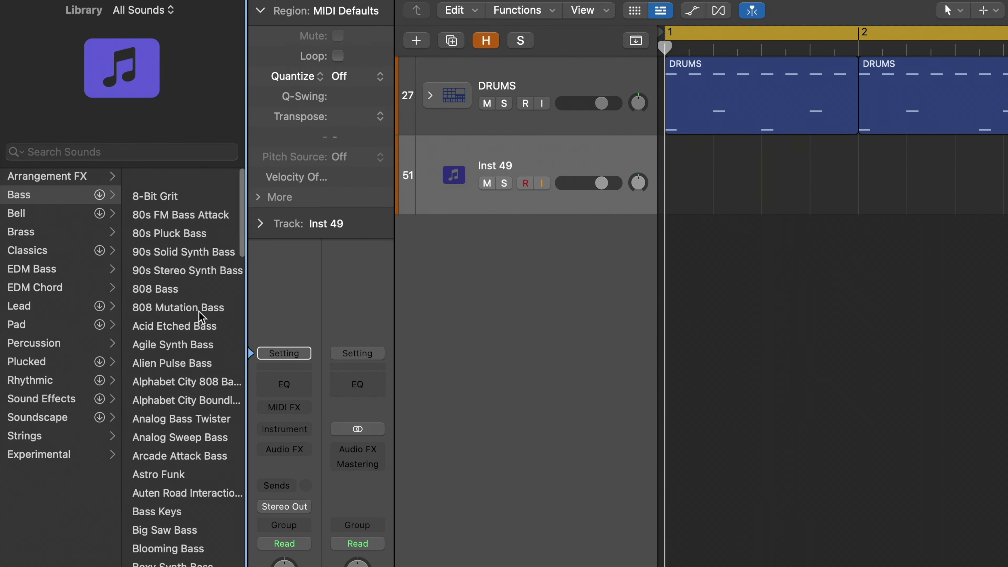
scroll(192, 287, "down", 1)
left_click(194, 286)
left_click(193, 277)
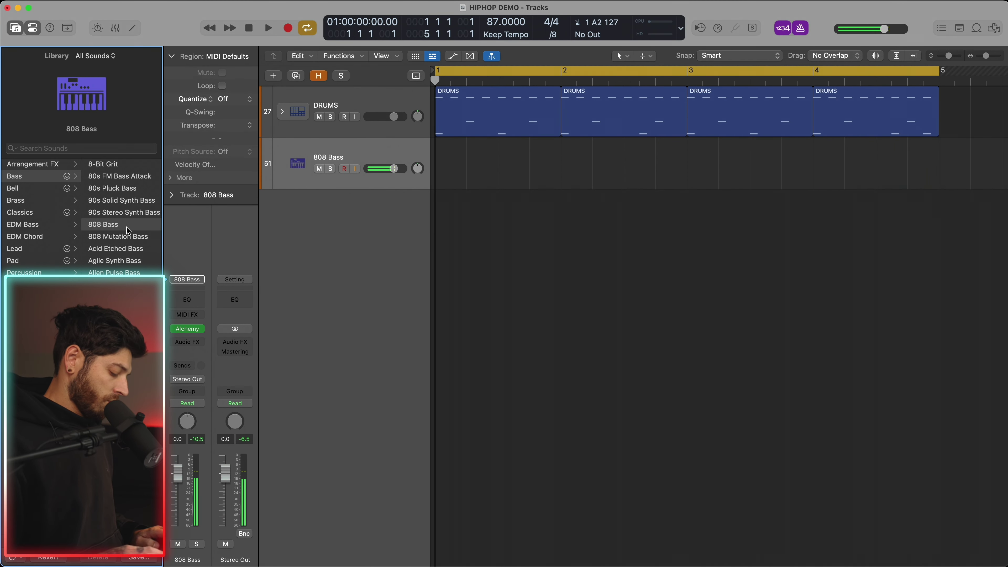
key("super+k")
Audition 808 Bass notes with Musical Typing, including an octave higher, then close the keyboard and library.
key("k")
key("j")
key("g")
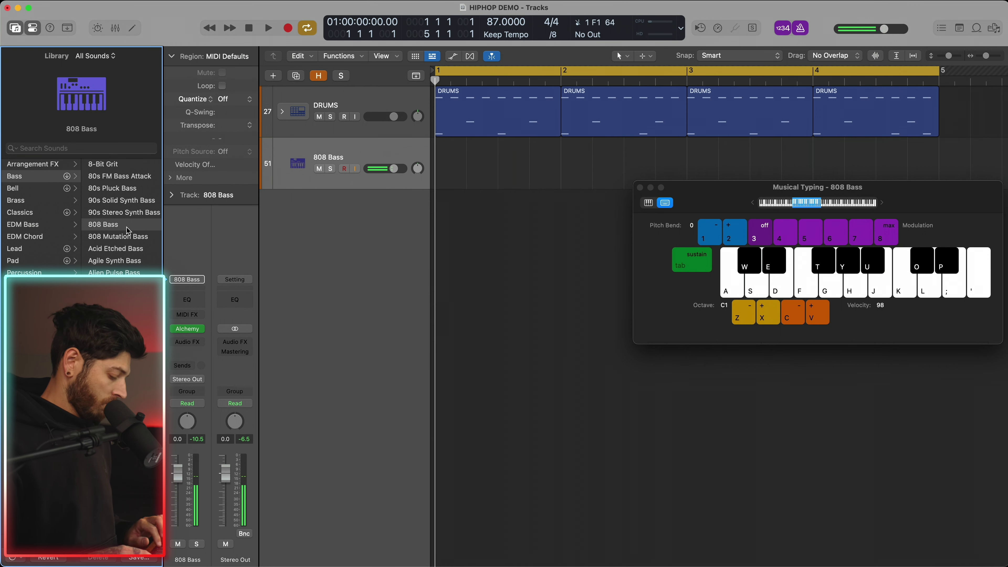
key("x")
key("a")
key("a")
key("s")
key("d")
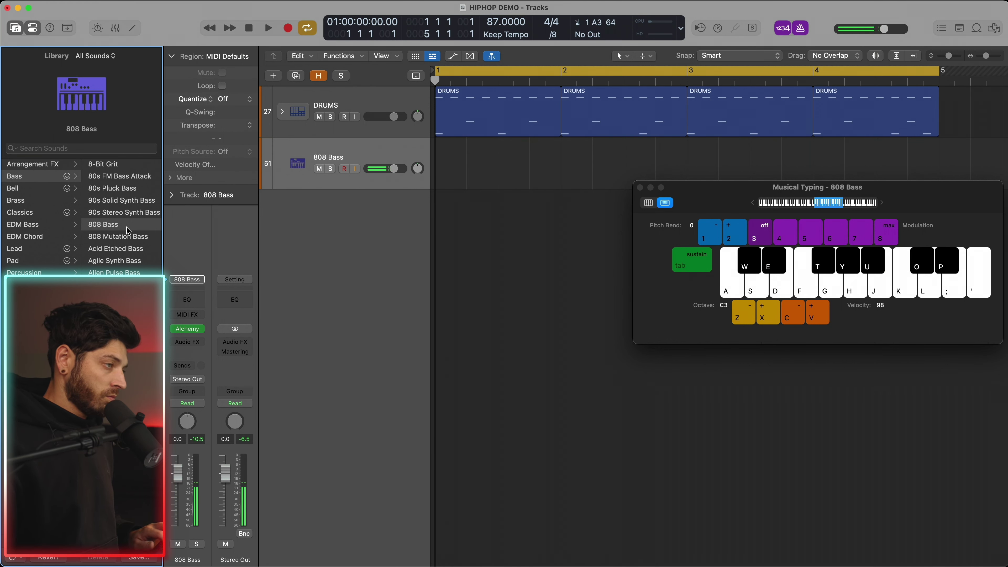
key("super+k")
key("y")
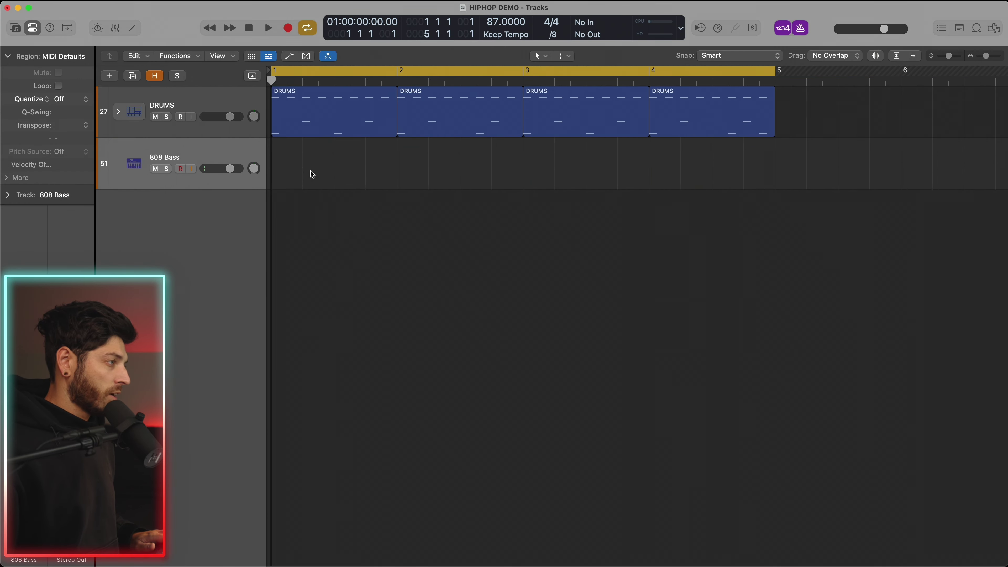
Create an empty MIDI region on the 808 Bass track and extend it to bar 3.
right_click(280, 169)
left_click(302, 170)
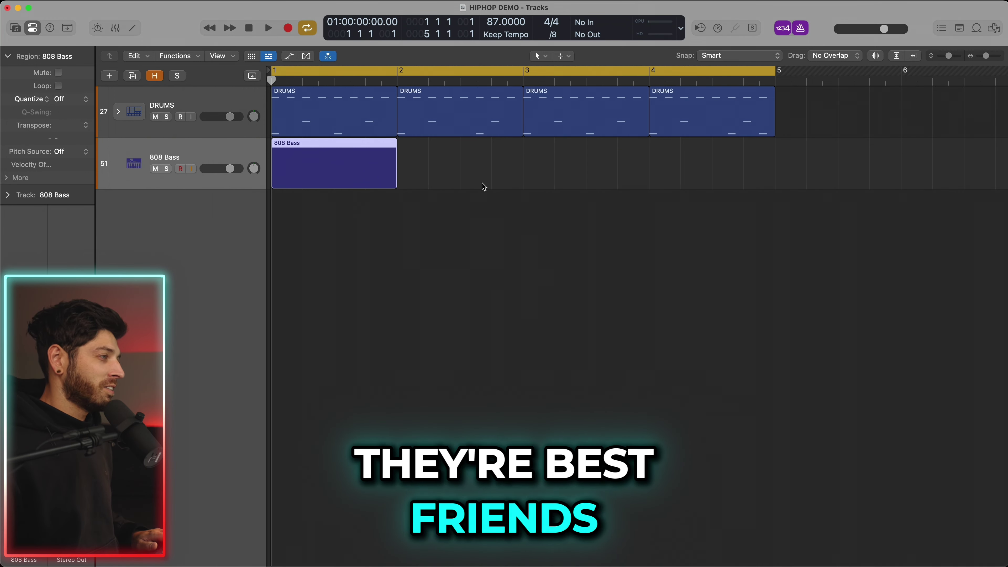
left_click_drag(392, 182, 523, 183)
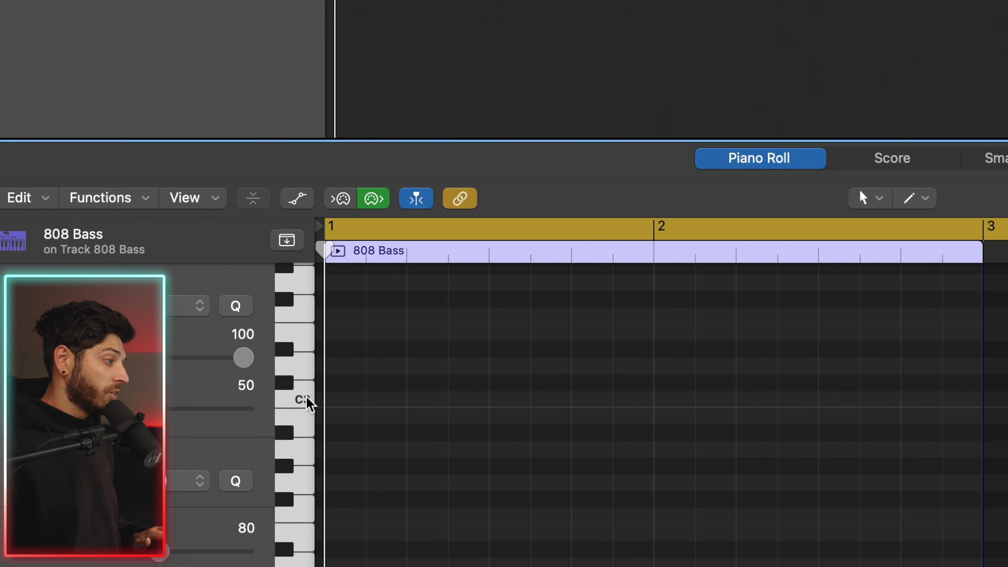
scroll(307, 401, "up", 5)
scroll(289, 480, "right", 1)
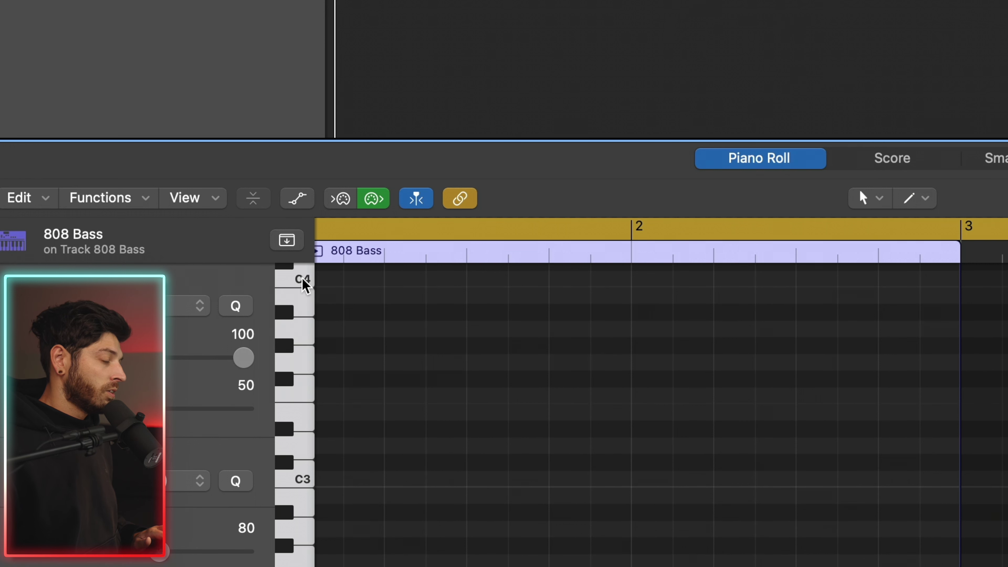
scroll(354, 491, "down", 6)
scroll(355, 492, "left", 1)
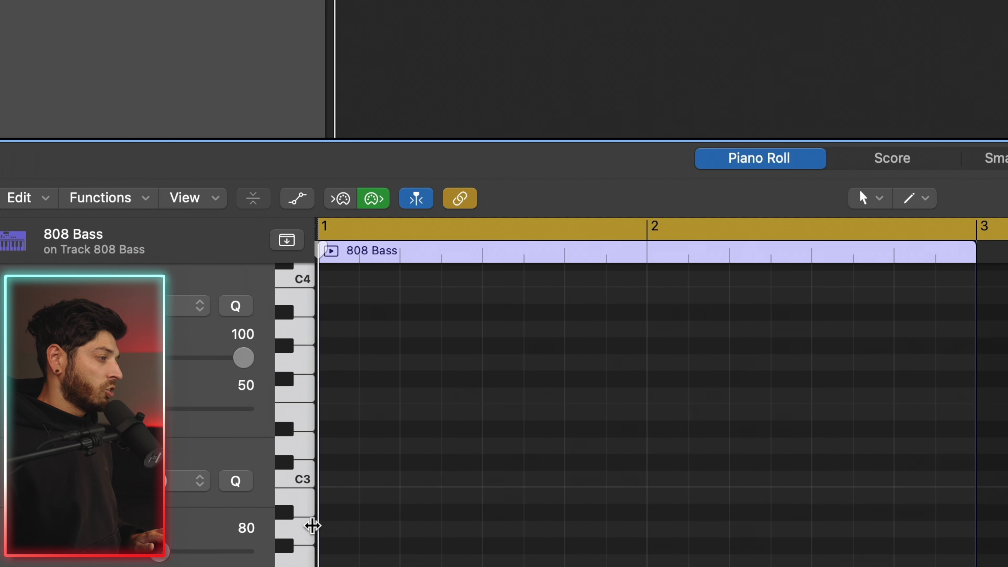
scroll(313, 524, "down", 2)
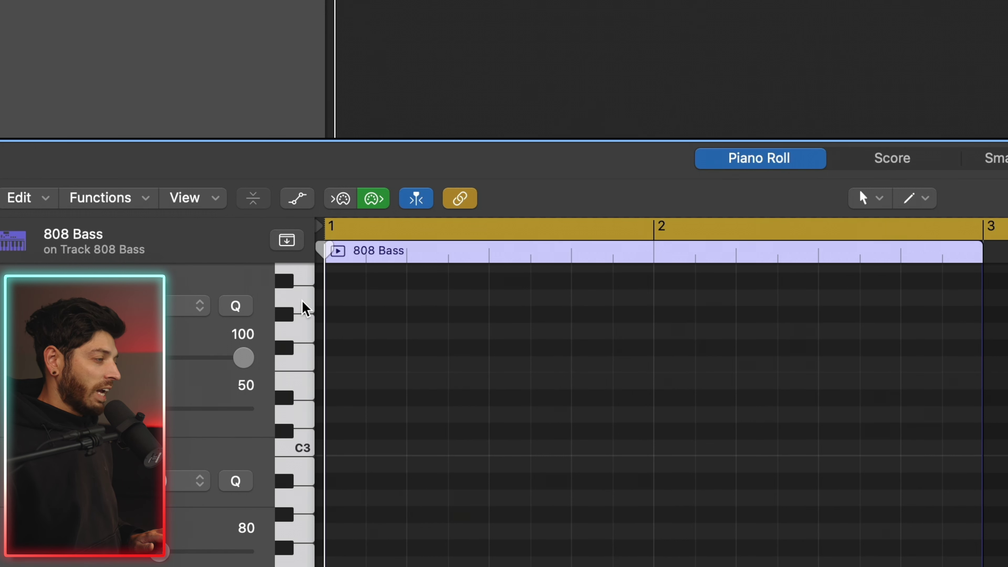
scroll(516, 509, "down", 3)
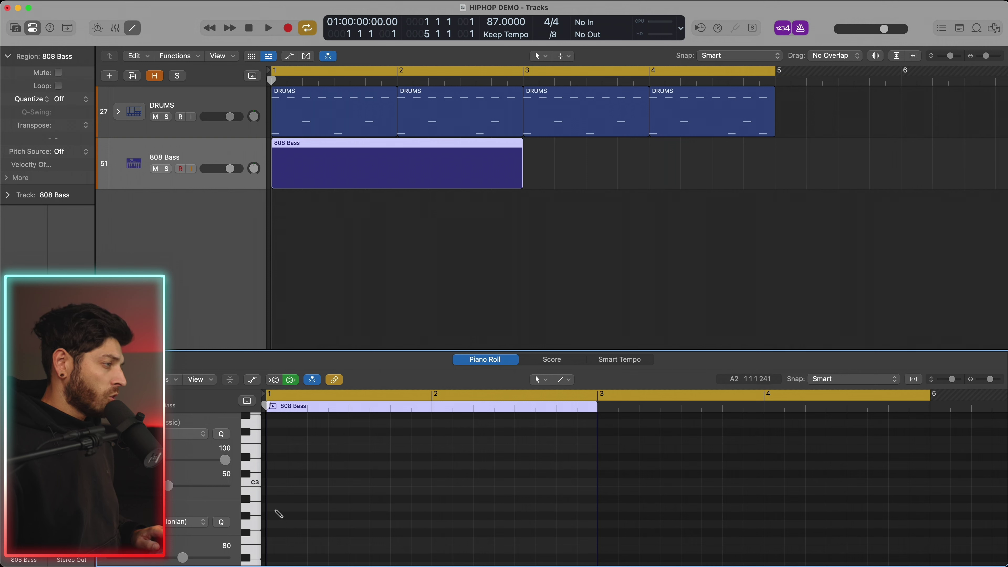
Size the A2 bass note and copy it to beat 3 of bar 1, then play with drums.
left_click_drag(273, 508, 349, 518)
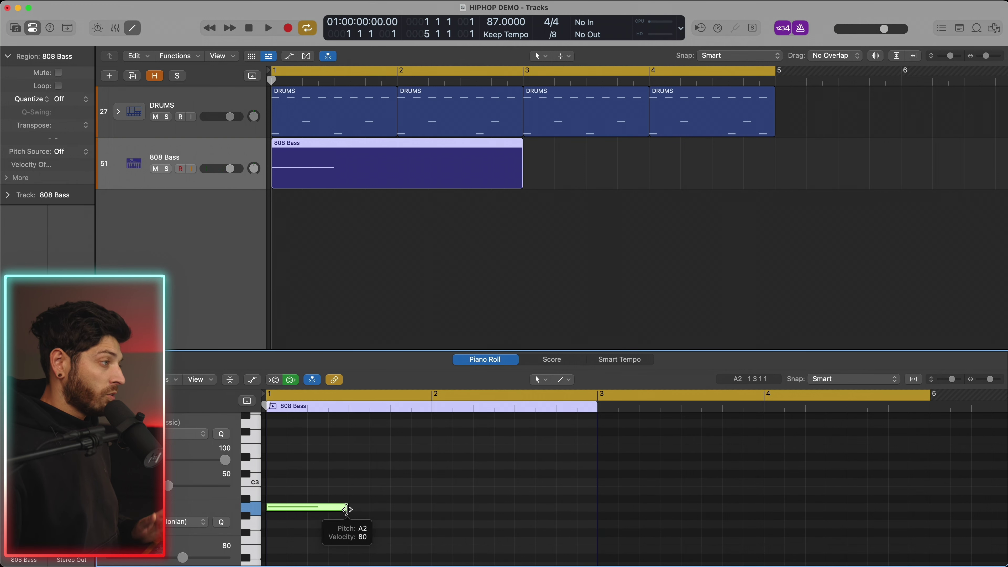
mouse_move(345, 508)
left_mouse_down()
mouse_move(325, 512)
mouse_move(346, 509)
left_mouse_up()
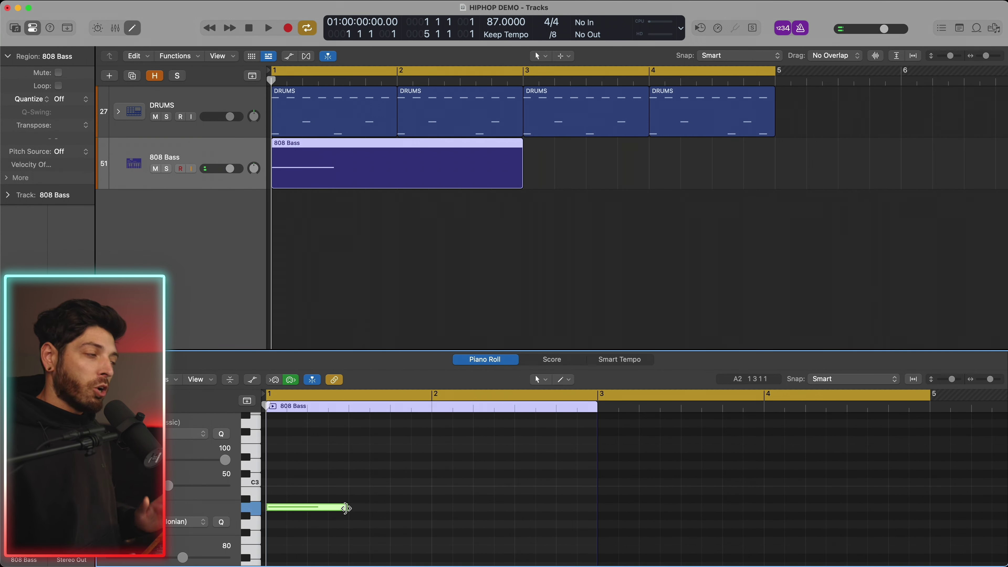
left_click(303, 508)
left_click_drag(300, 508, 382, 509)
left_click(368, 524)
key("space")
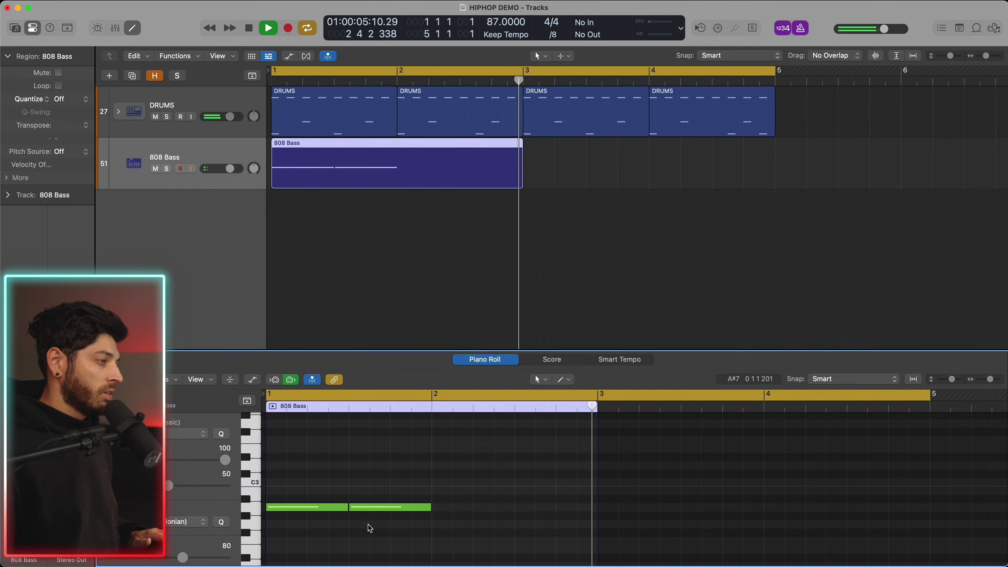
key("space")
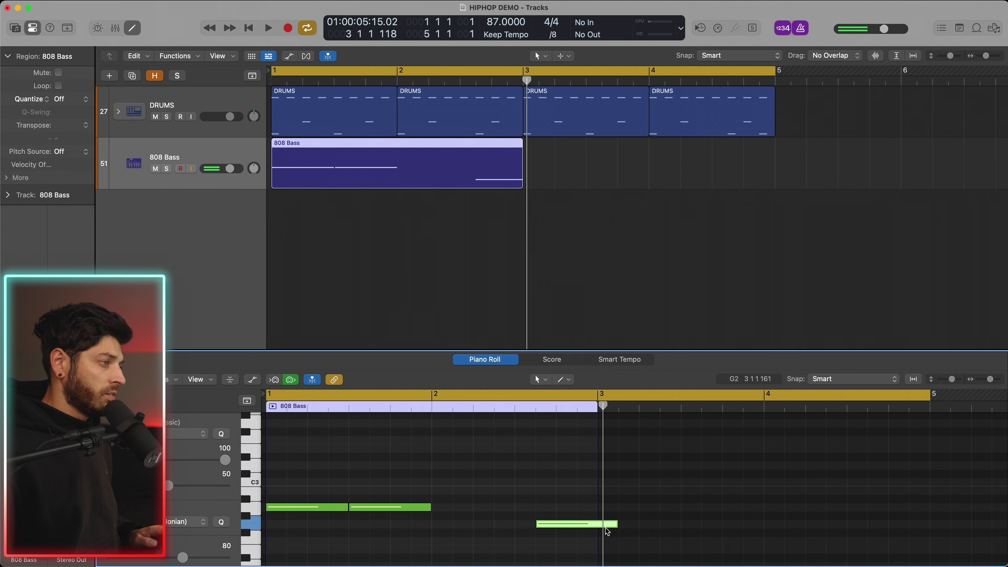
Shorten the G2 notes near the end of bar 2 and play the beat from the start.
left_click_drag(614, 524, 576, 524)
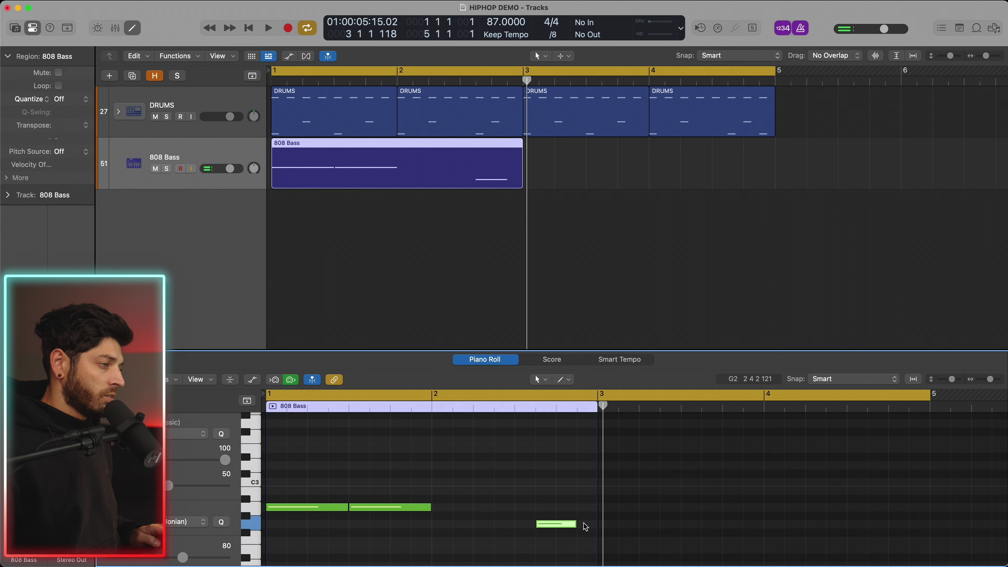
left_click_drag(615, 525, 603, 533)
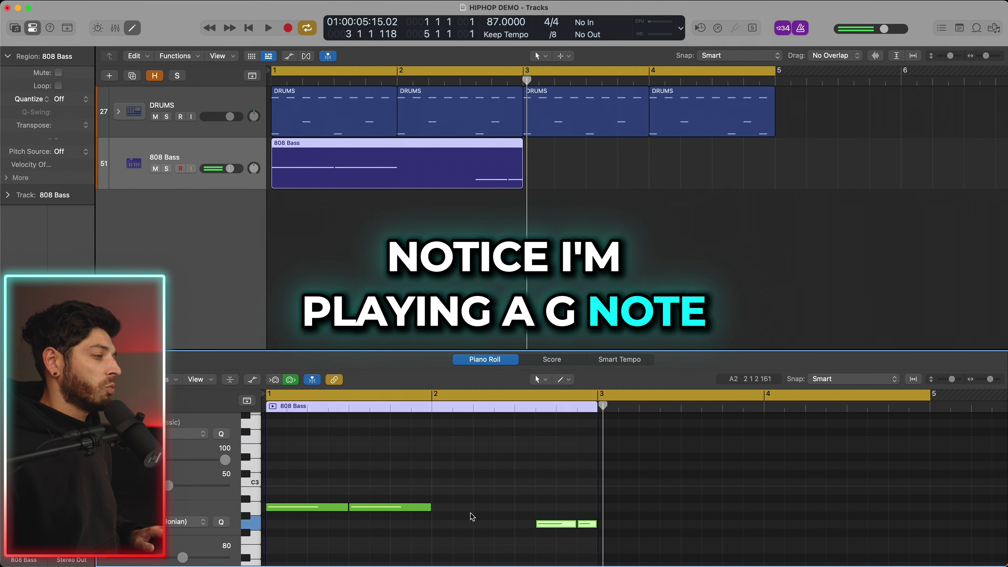
left_click(418, 512)
key("space")
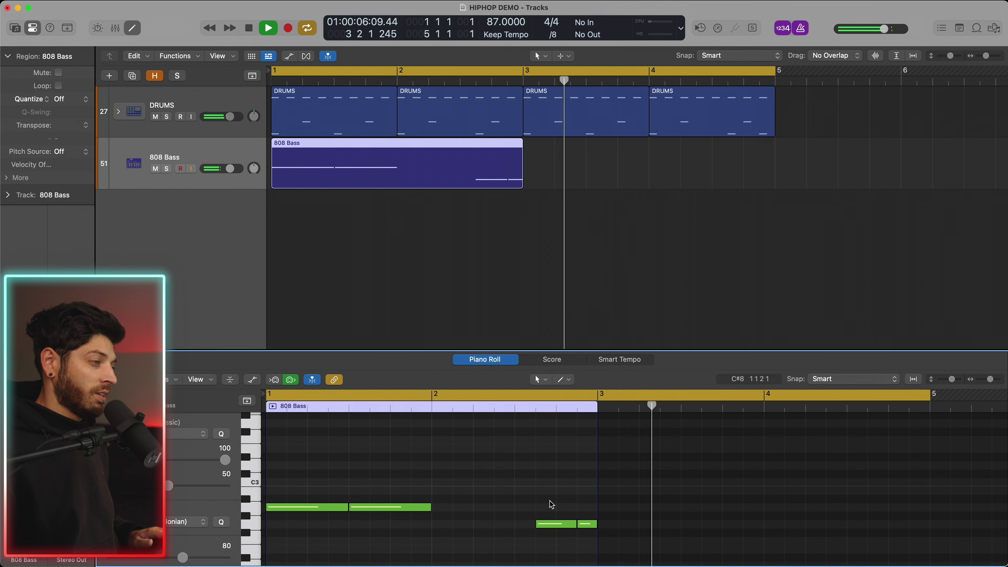
key("space")
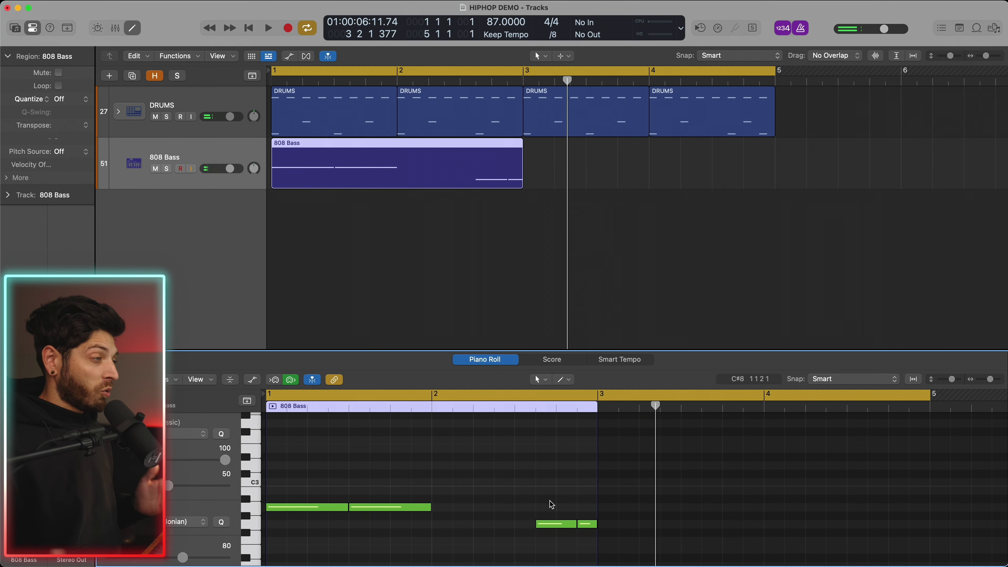
Option-drag a copy of the 808 Bass region to bar 3.
left_click(418, 158)
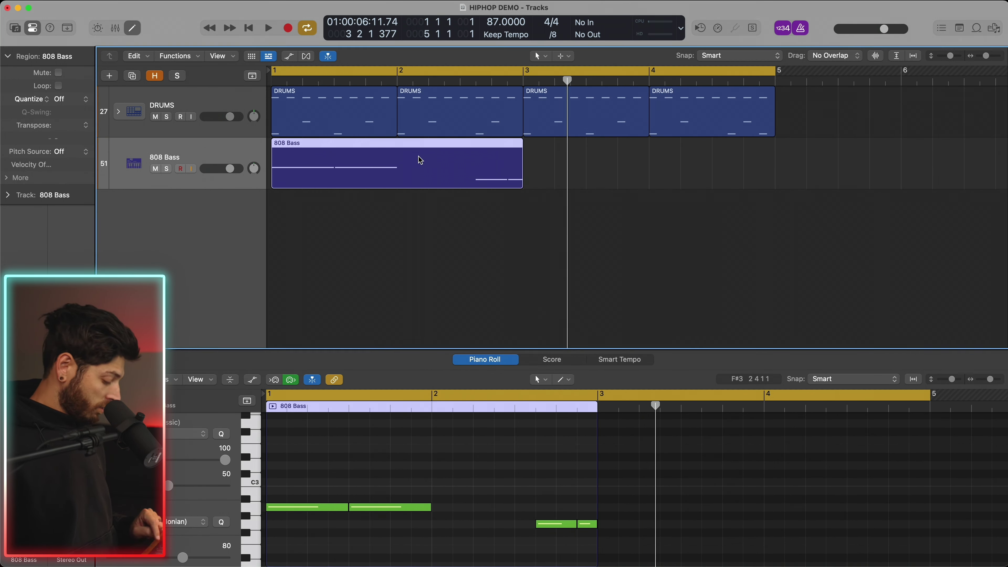
left_click_drag(382, 172, 635, 186)
scroll(853, 512, "right", 5)
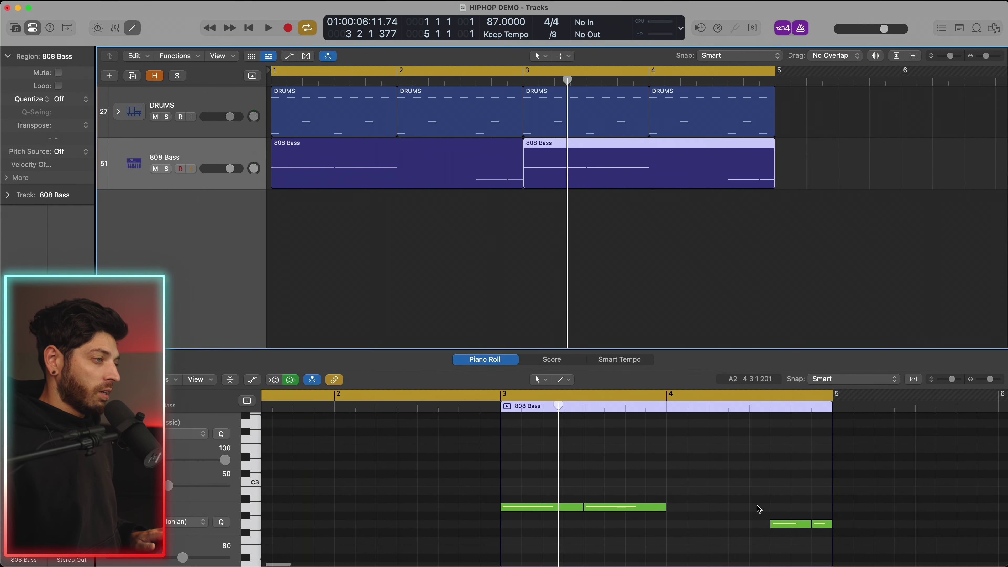
Raise the copied region's two closing G2 notes up to C3 and play the bass back.
left_click_drag(758, 509, 833, 534)
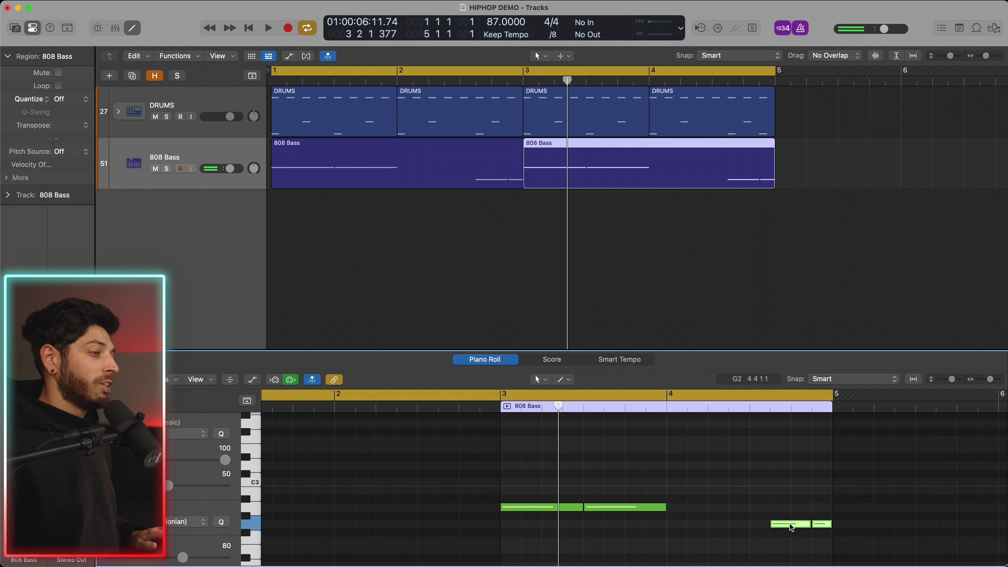
left_click(791, 527)
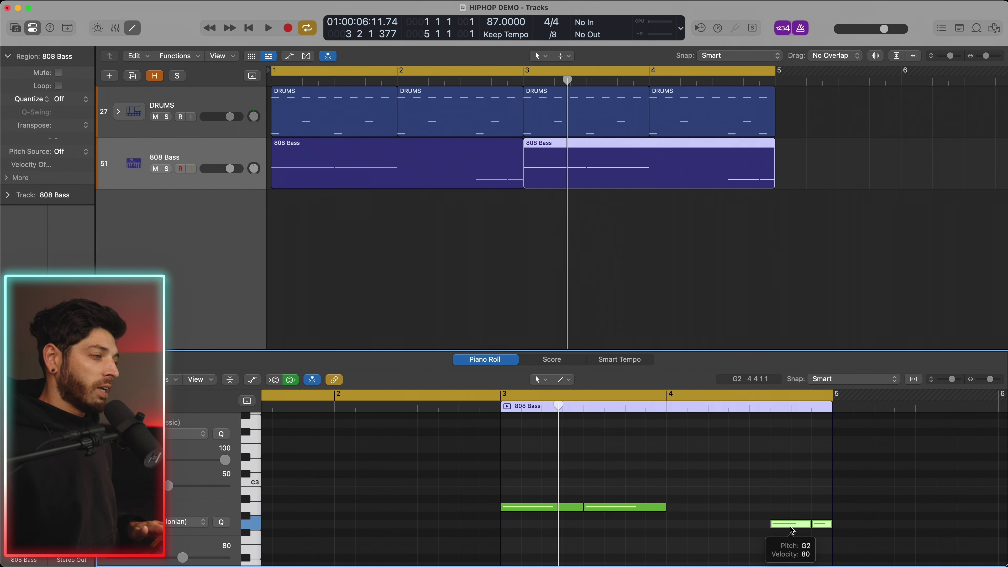
left_click_drag(790, 526, 820, 492)
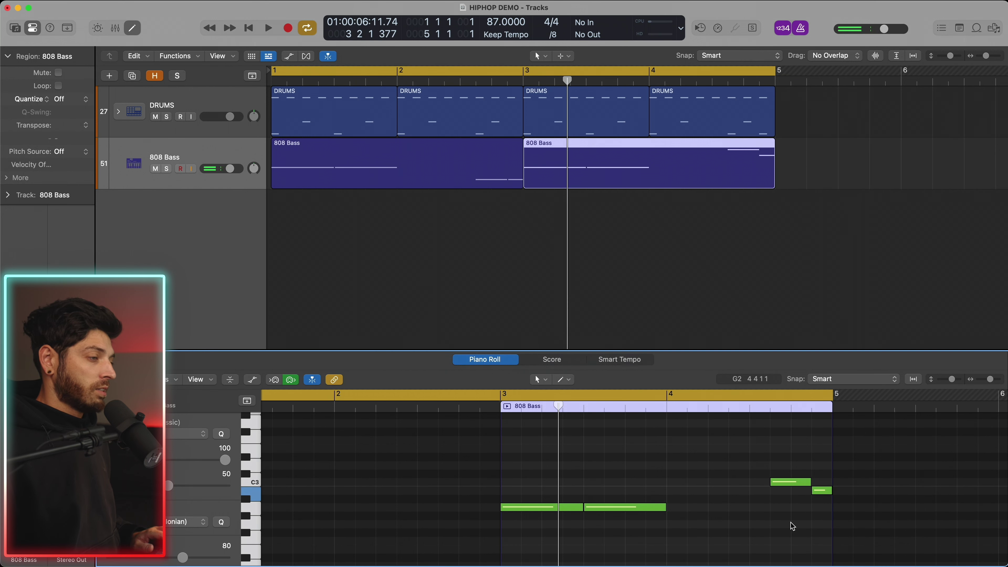
key("space")
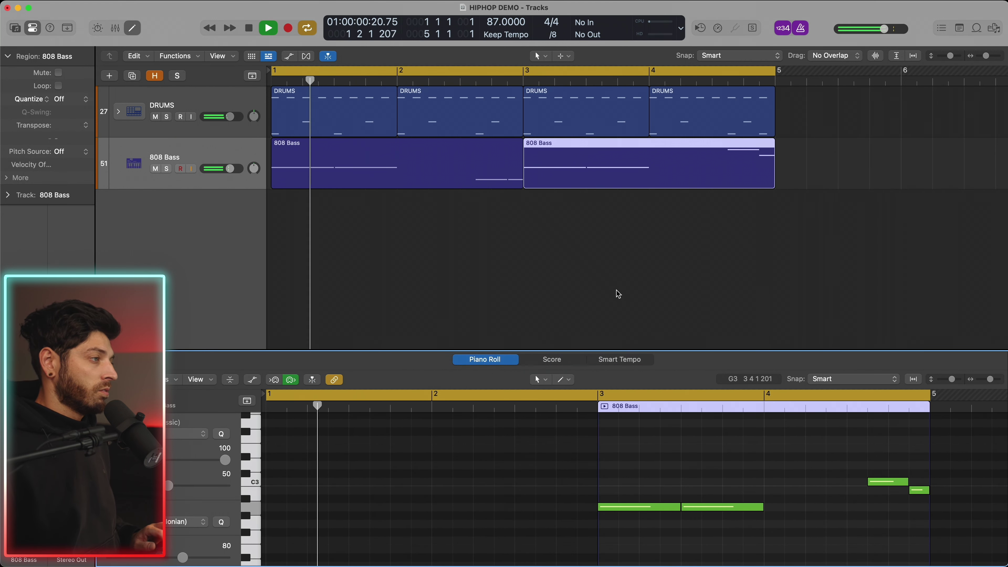
left_click(450, 166, "shift")
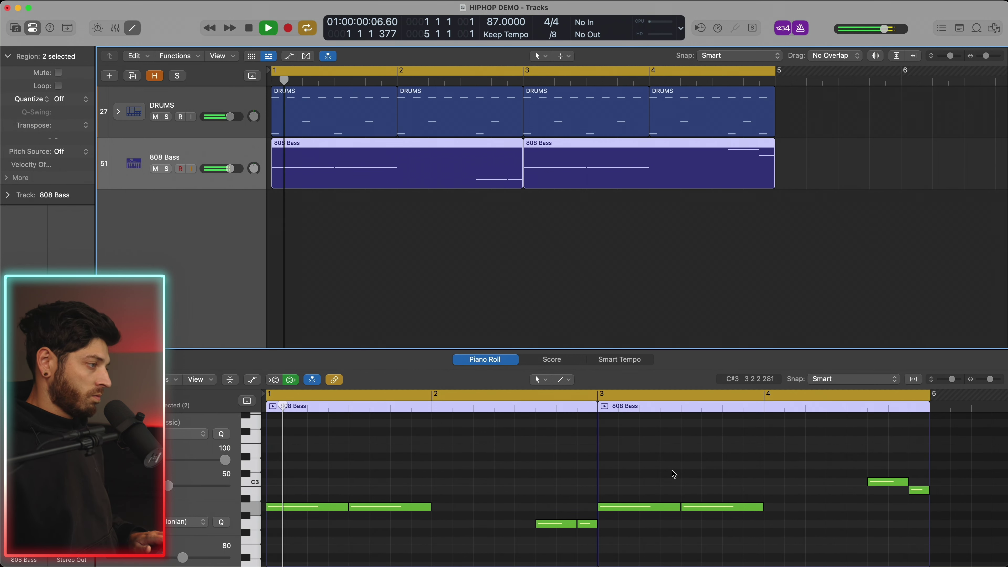
key("space")
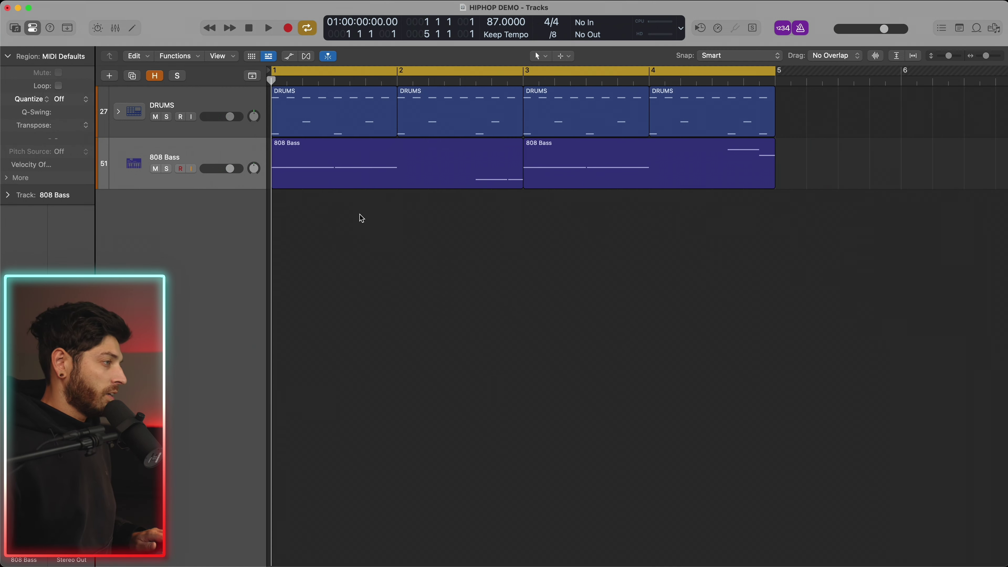
Add a new software instrument track for the melody.
left_click(113, 76)
key("Return")
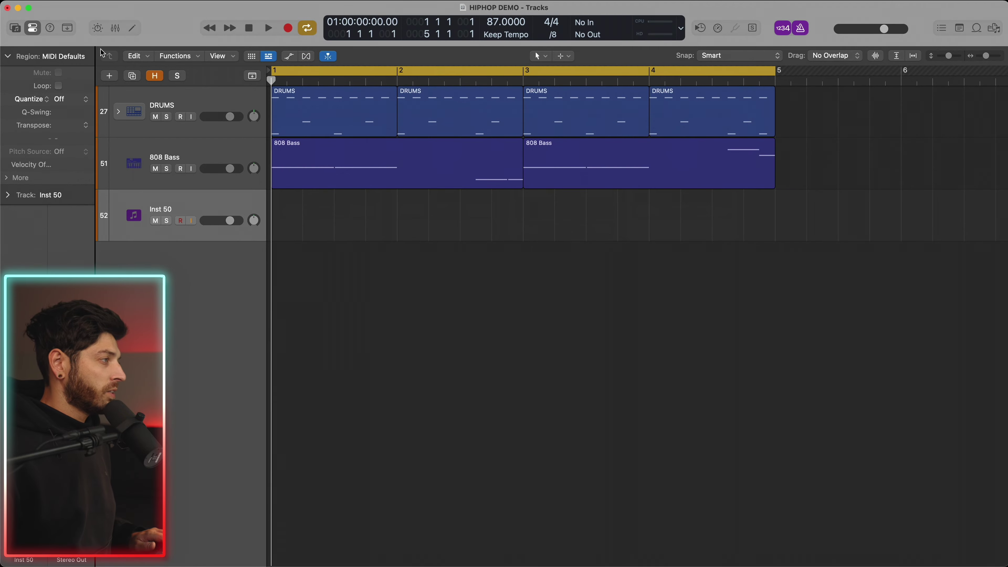
left_click(14, 28)
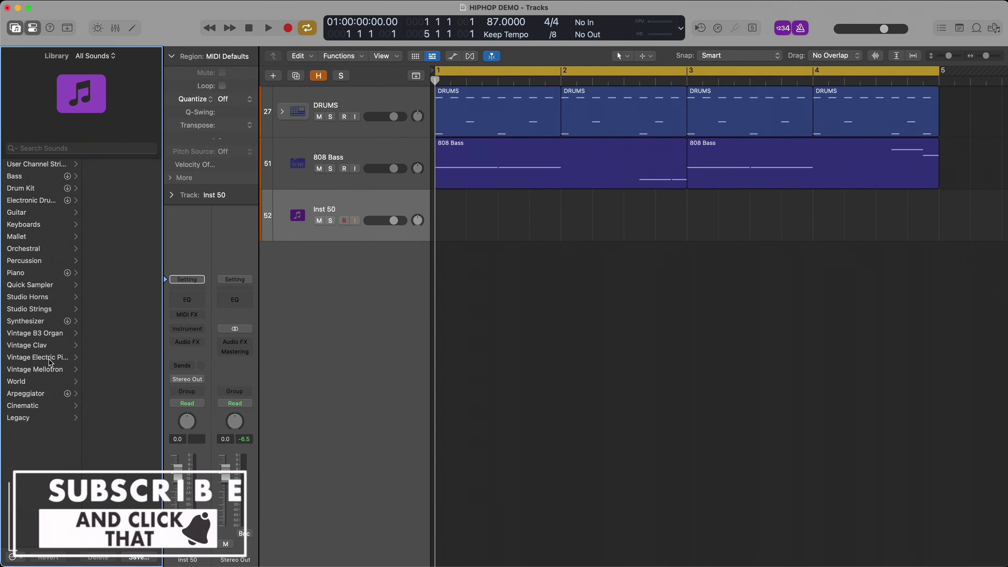
Audition Plucked synth sounds, load Voice Plucks, and create an empty one-bar MIDI region at bar 1.
left_click(41, 324)
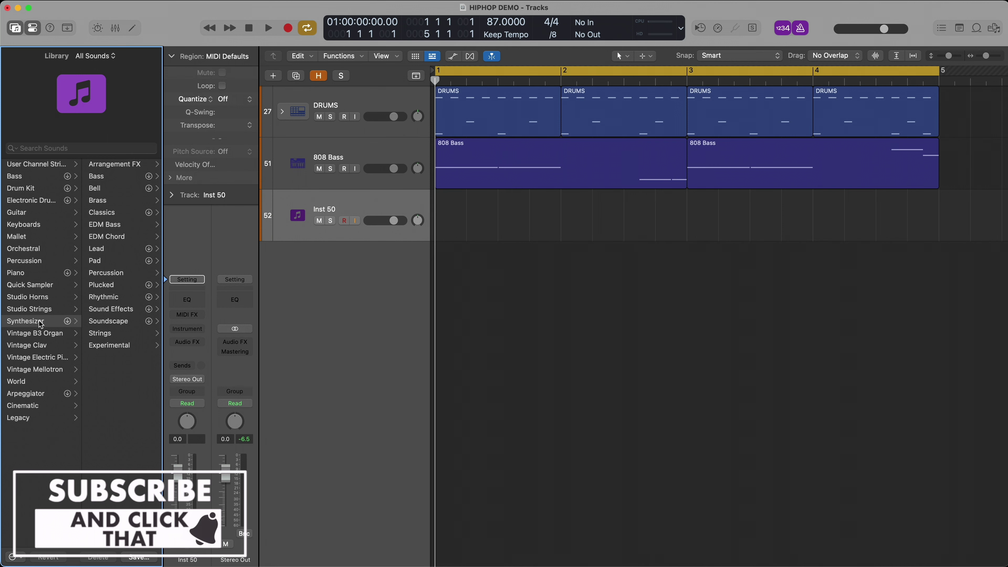
left_click(111, 285)
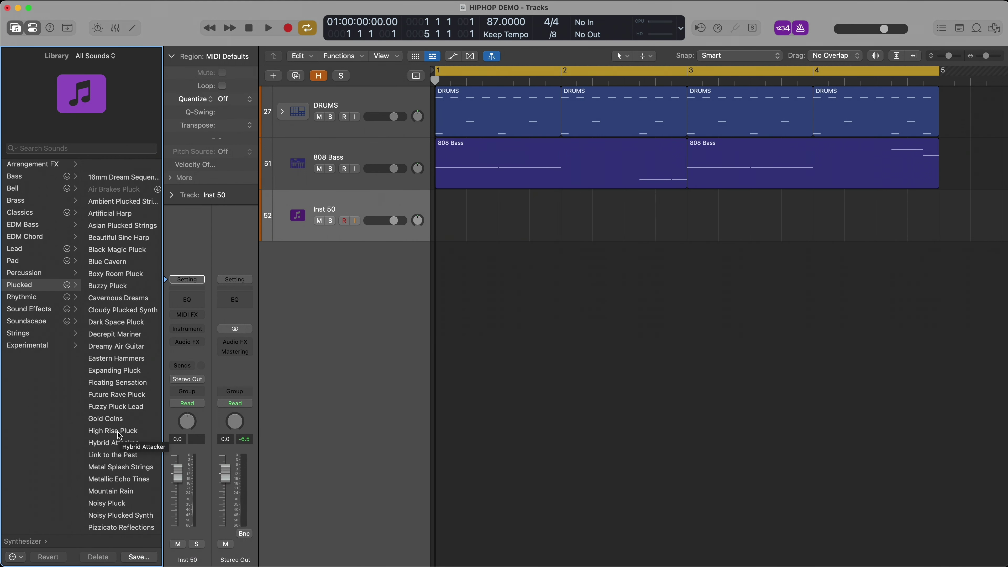
scroll(115, 429, "down", 1)
left_click(113, 433)
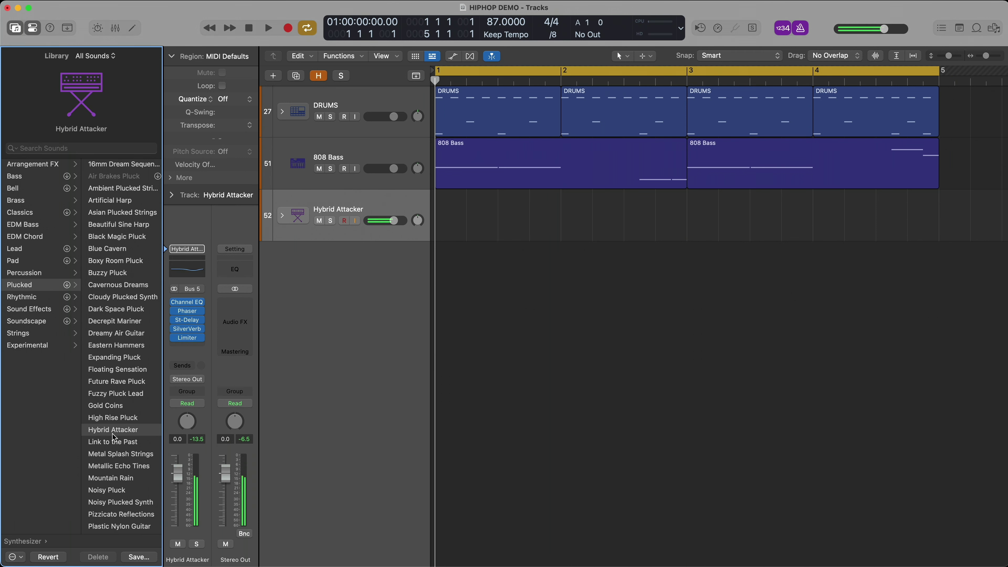
scroll(114, 444, "down", 6)
left_click(115, 445)
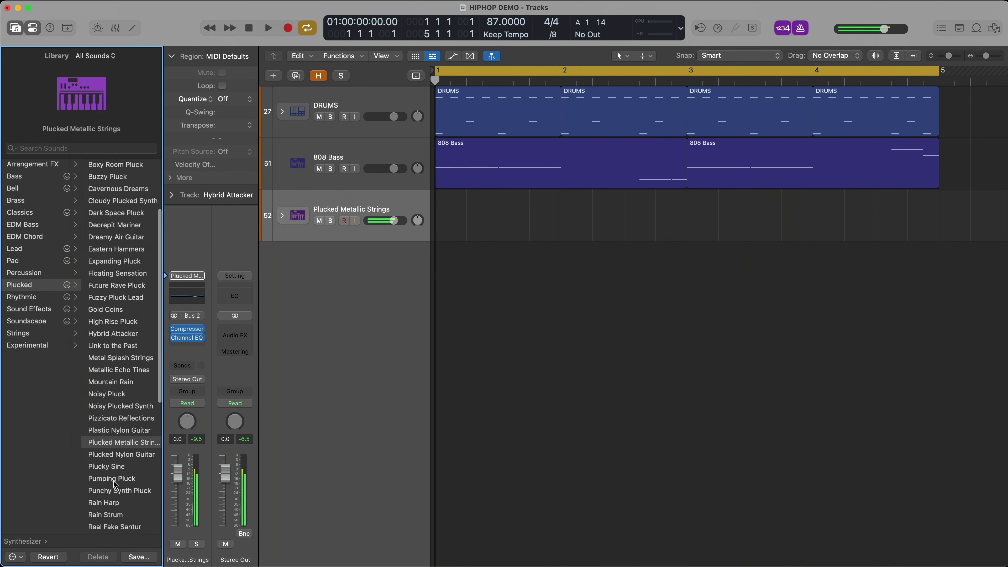
scroll(115, 436, "down", 8)
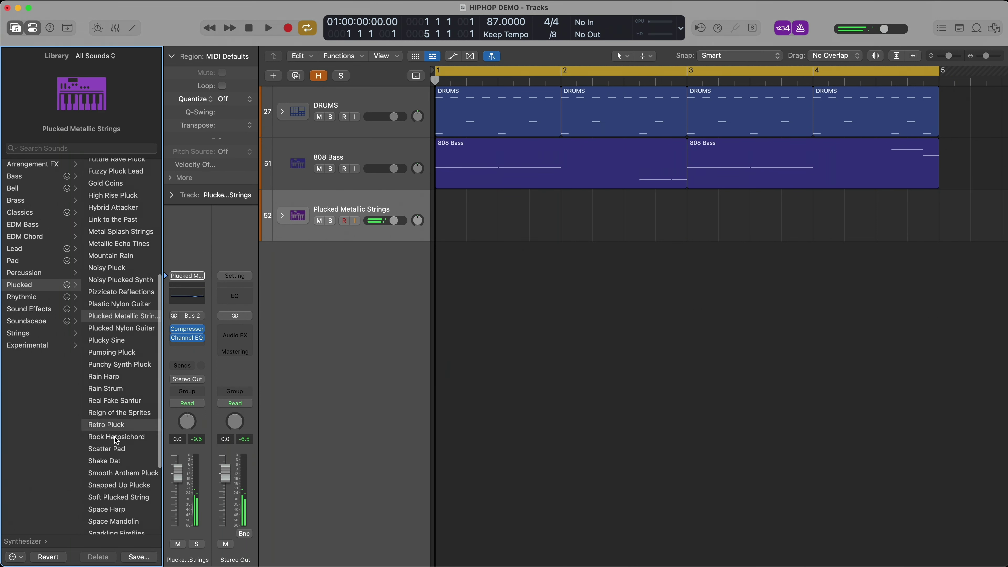
scroll(117, 461, "down", 8)
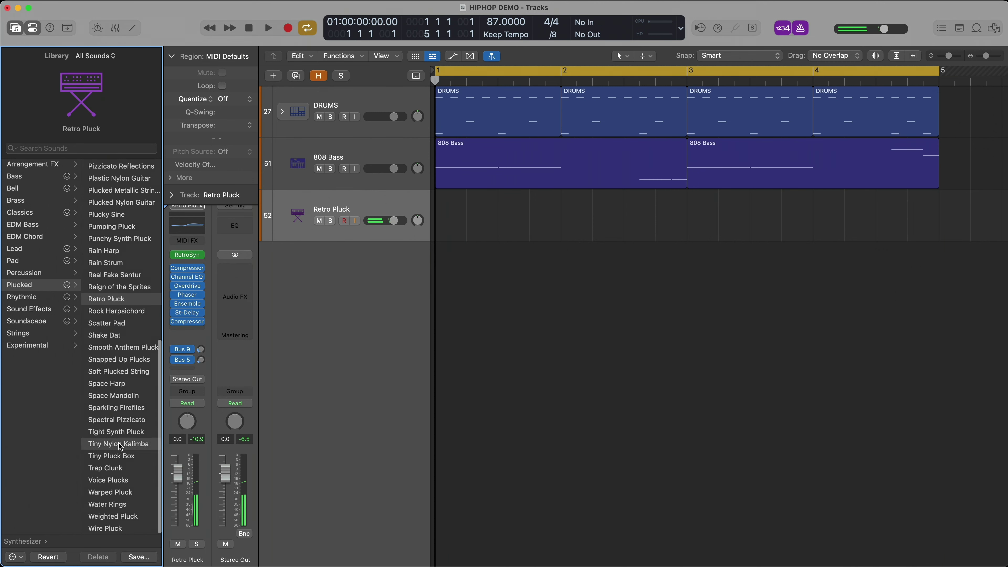
left_click(119, 445)
left_click(118, 481)
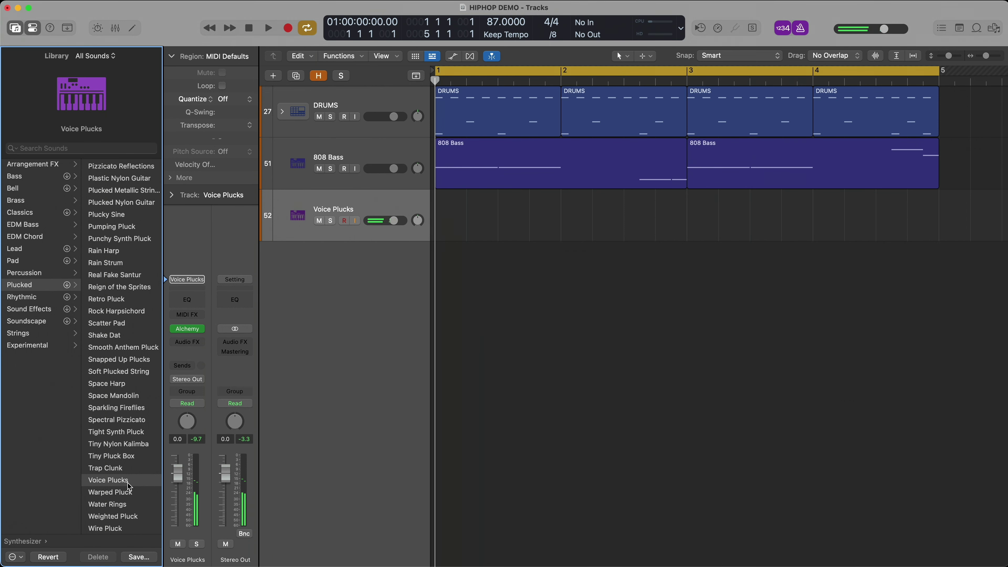
right_click(449, 222)
left_click(472, 227)
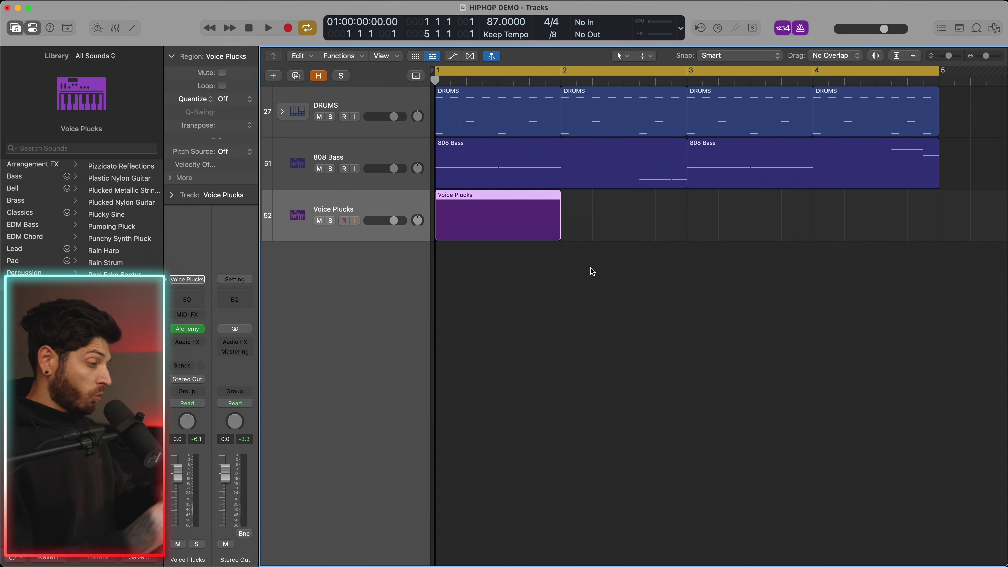
Open the Voice Plucks region in the Piano Roll and check the 808 Bass notes' octave.
double_click(533, 209)
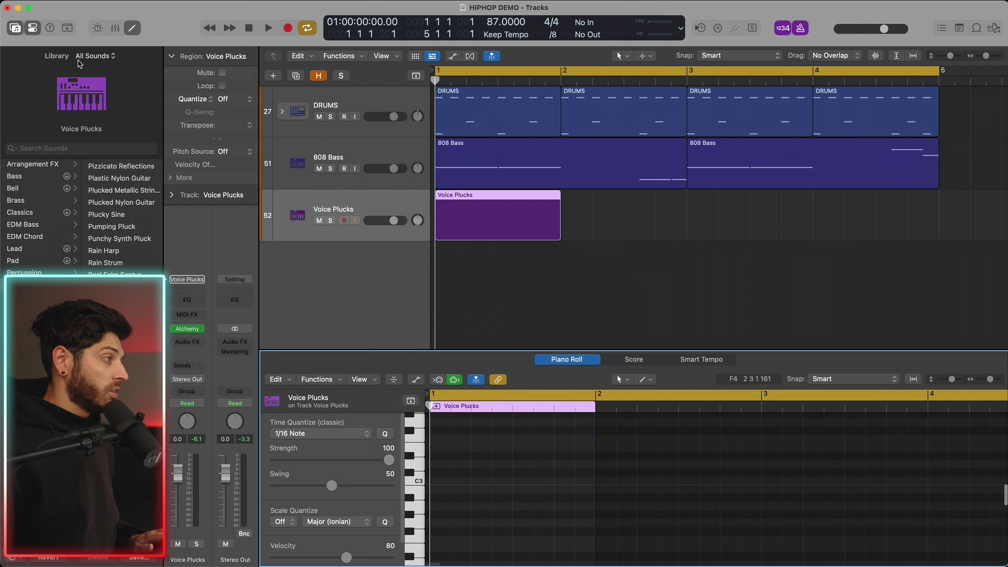
left_click(14, 32)
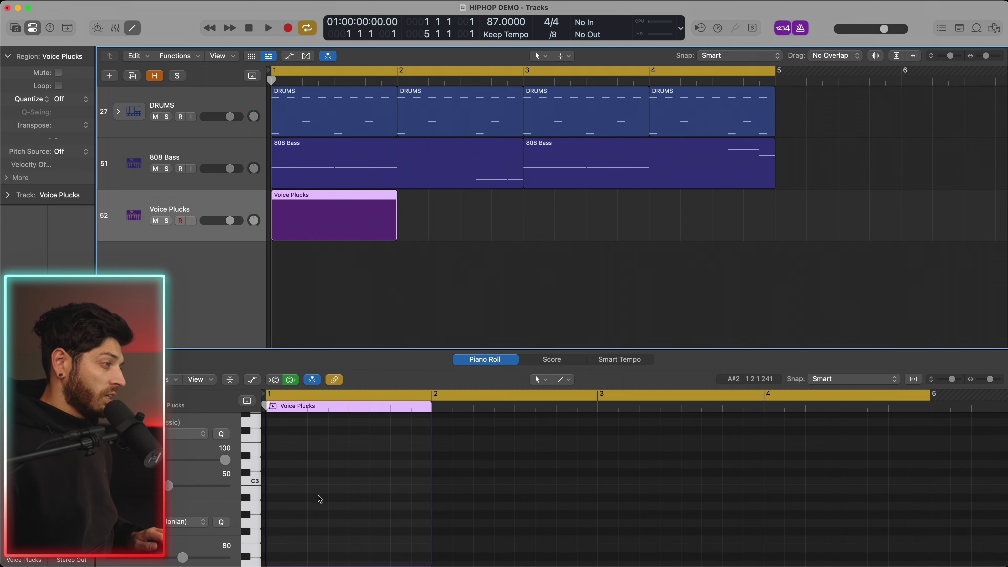
left_click(367, 183)
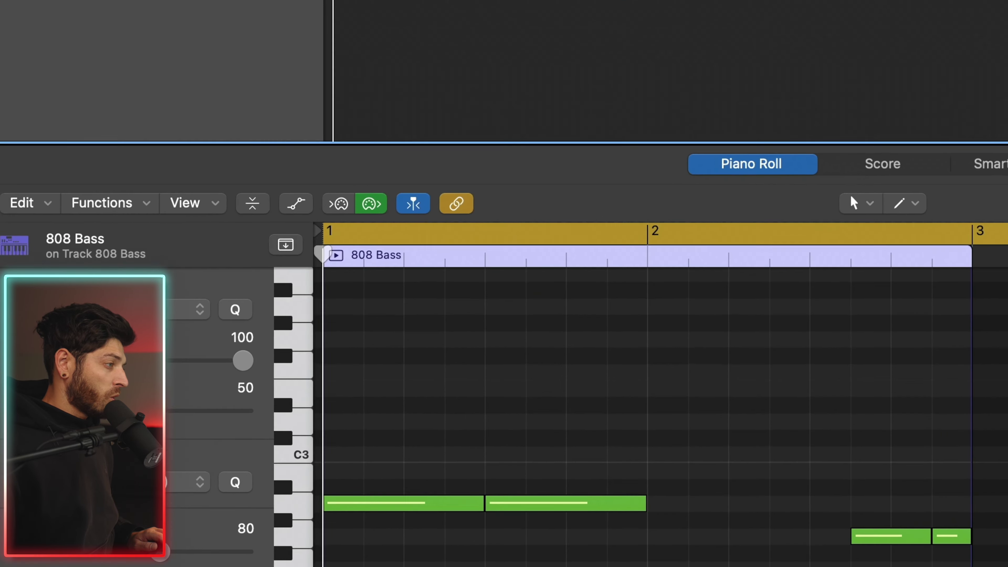
scroll(407, 453, "down", 10)
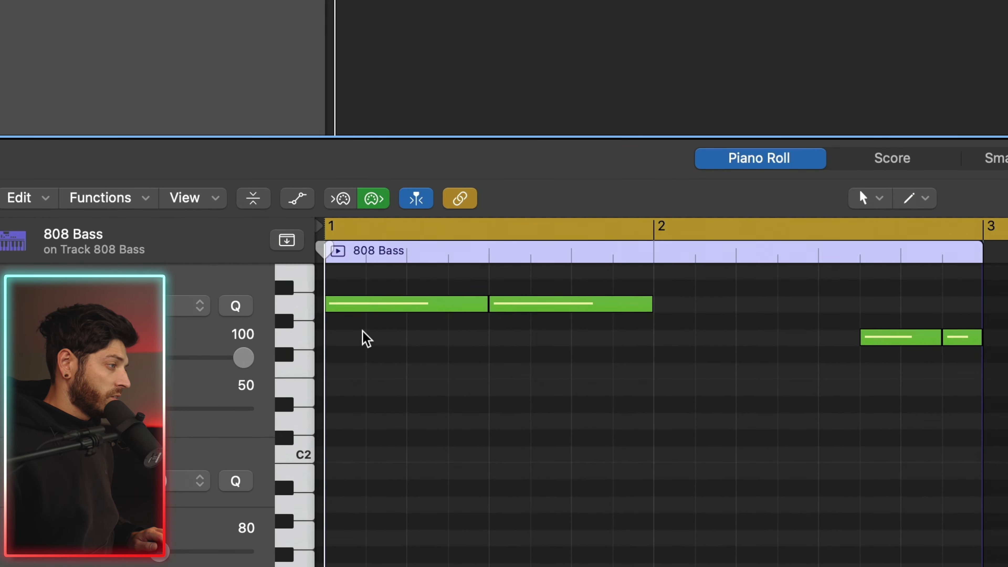
scroll(364, 443, "up", 10)
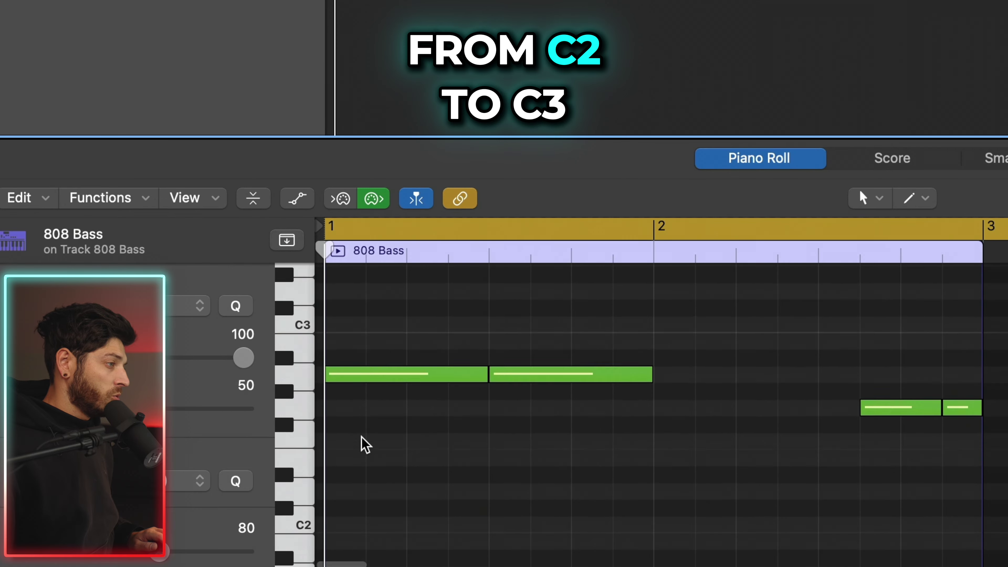
scroll(363, 442, "up", 5)
scroll(361, 443, "down", 7)
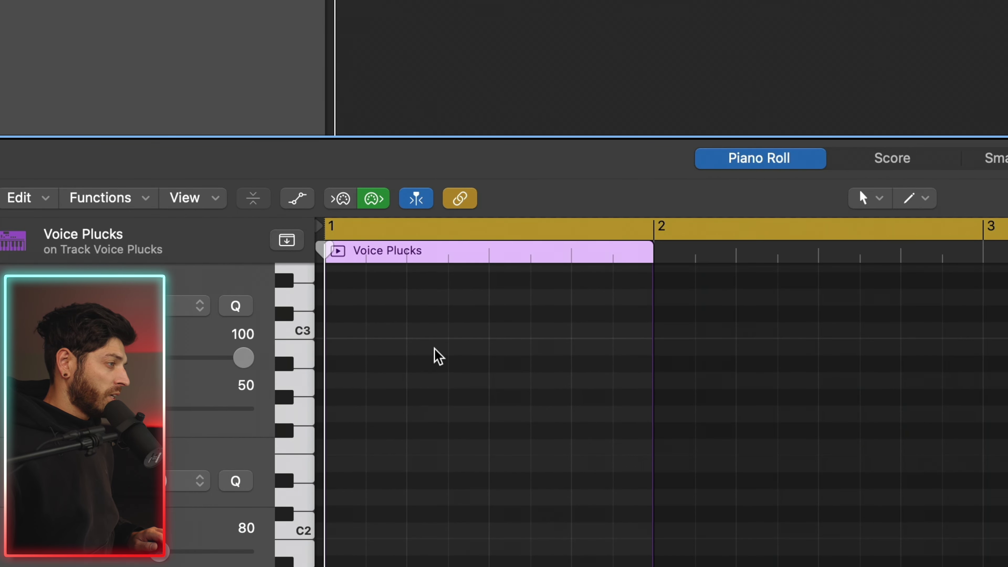
scroll(434, 353, "up", 10)
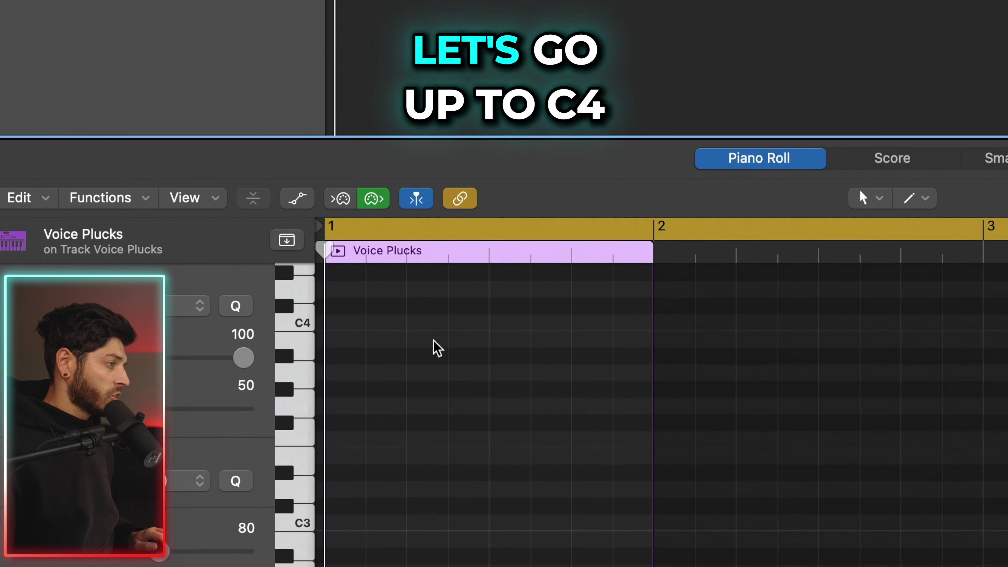
scroll(401, 399, "up", 3)
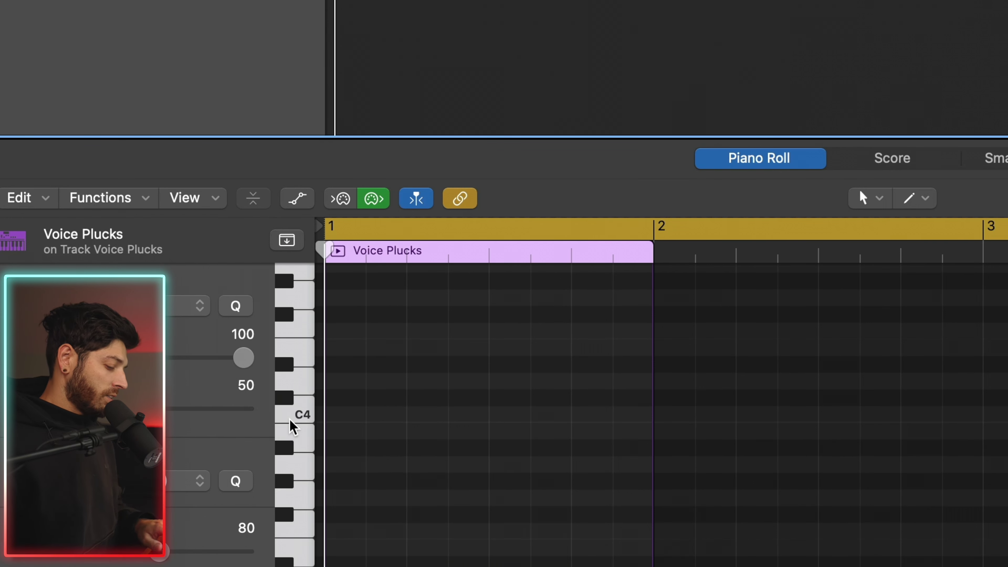
scroll(293, 427, "down", 5)
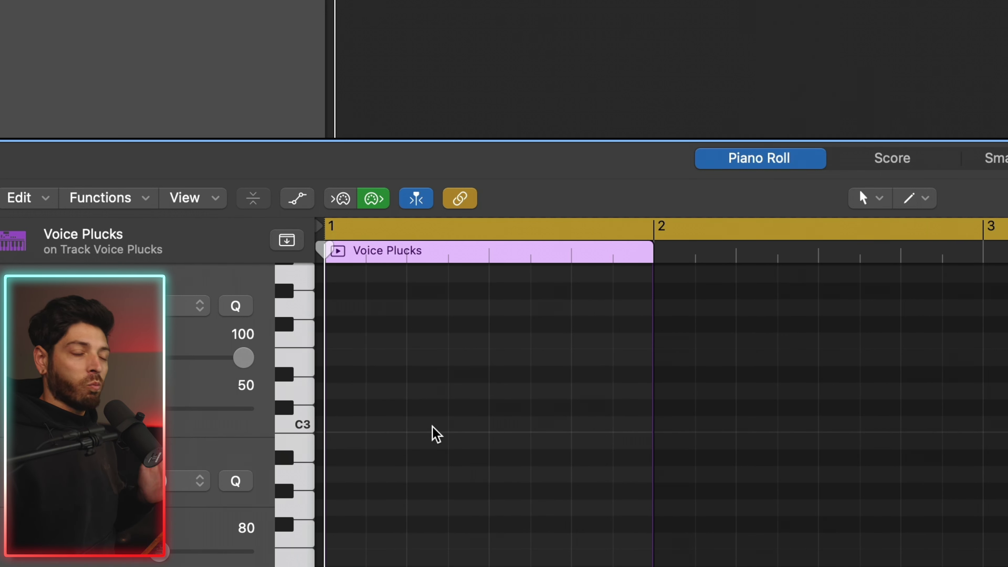
scroll(435, 434, "up", 3)
scroll(416, 342, "down", 1)
Write four quarter notes in bar 1, with the second lowered to F3, and play them back.
key("super+Right")
key("super+Right")
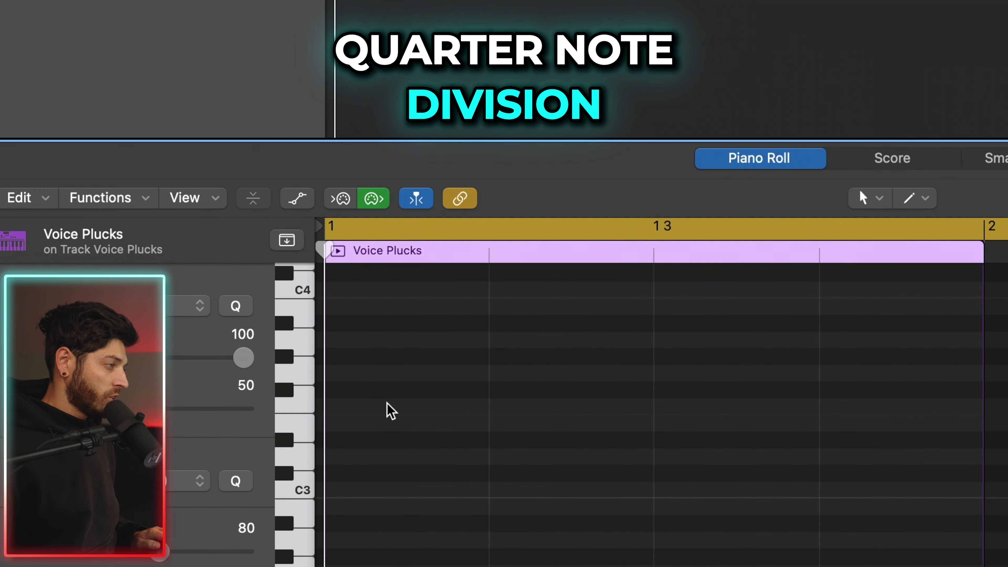
left_click(359, 338)
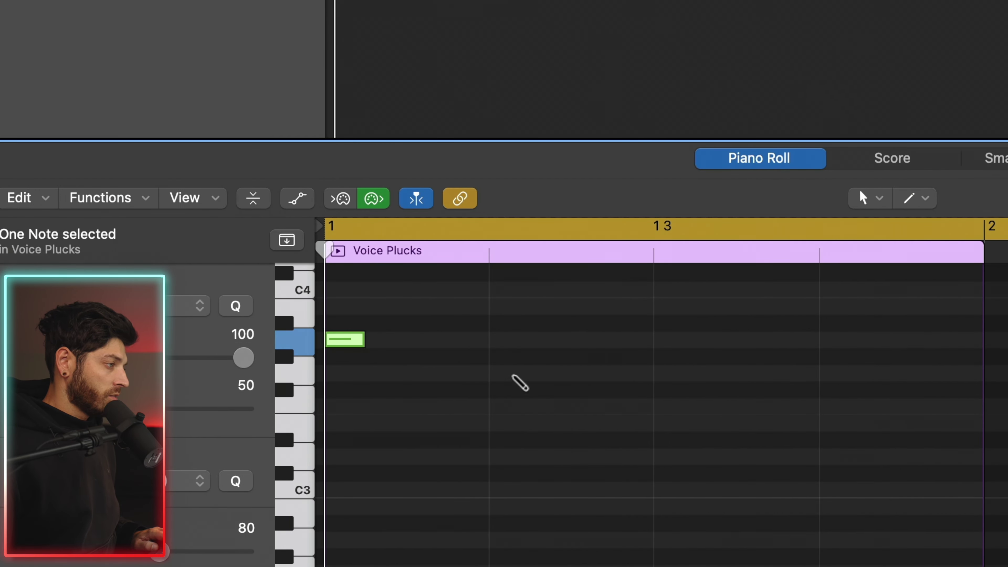
left_click(511, 373)
left_click_drag(512, 375, 513, 408)
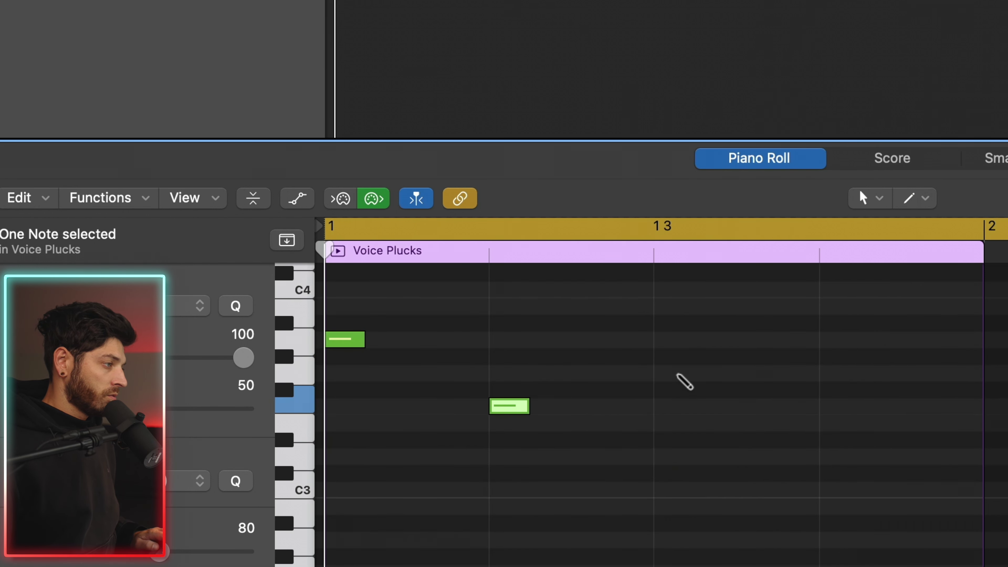
left_click(692, 374)
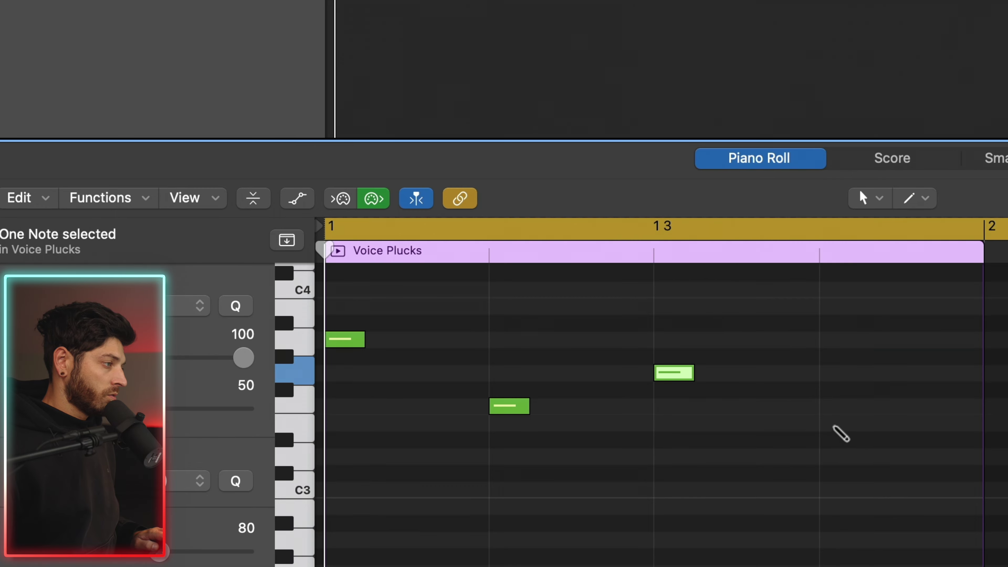
left_click(833, 426)
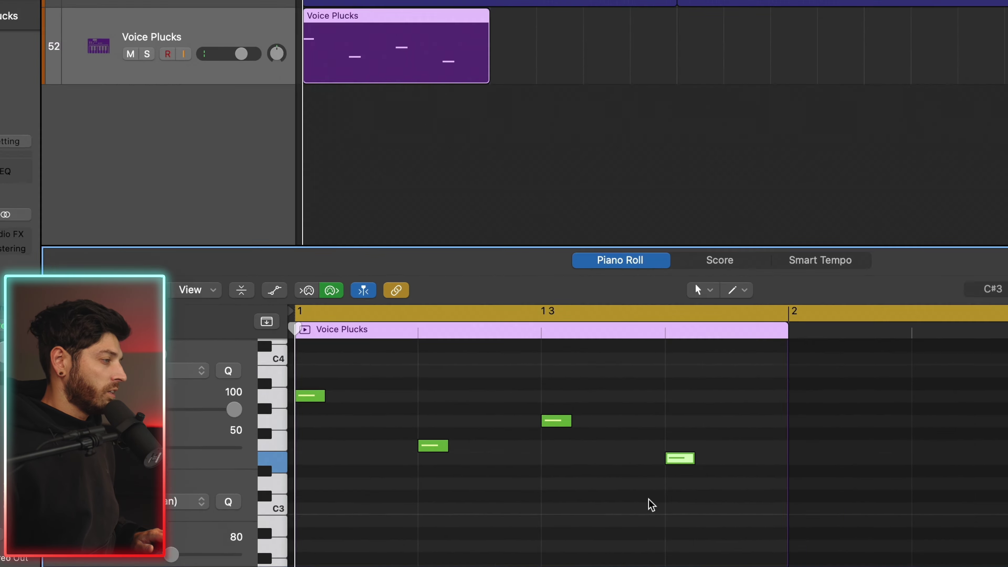
key("space")
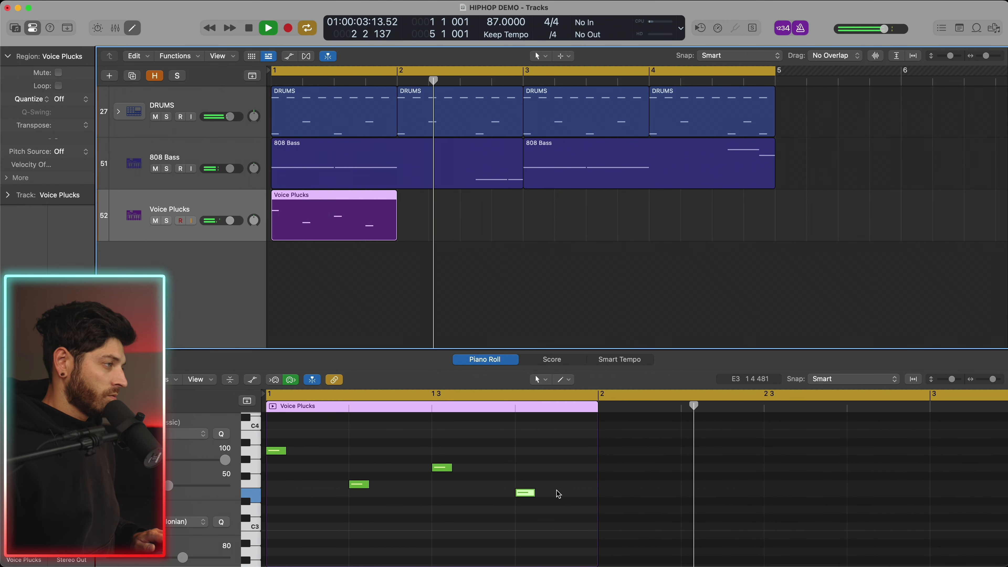
key("space")
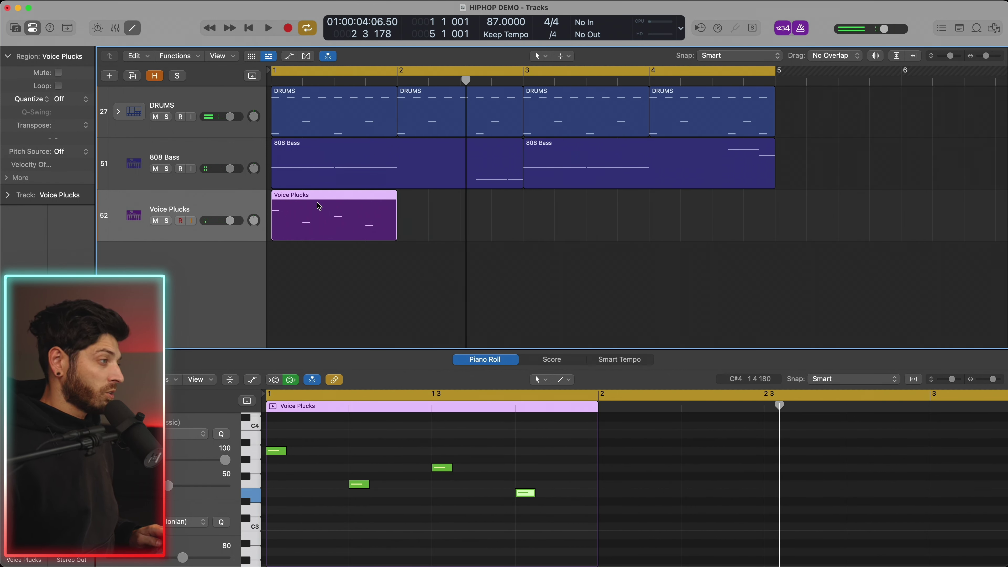
Copy the melody region to bar 2, raise its last note from E3 to B3, and play.
left_click_drag(320, 222, 445, 224)
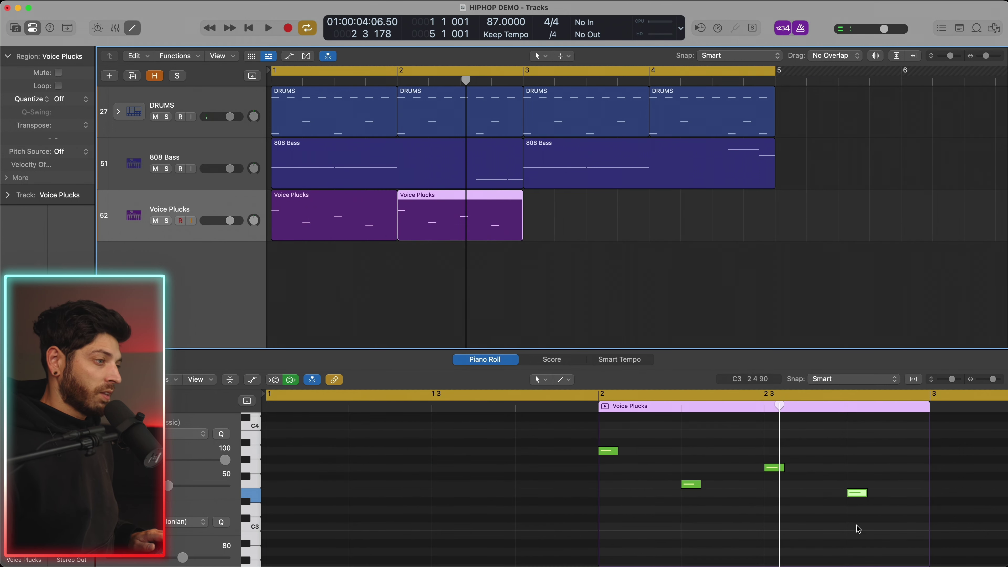
left_click(858, 493)
scroll(860, 508, "up", 1)
scroll(860, 509, "right", 1)
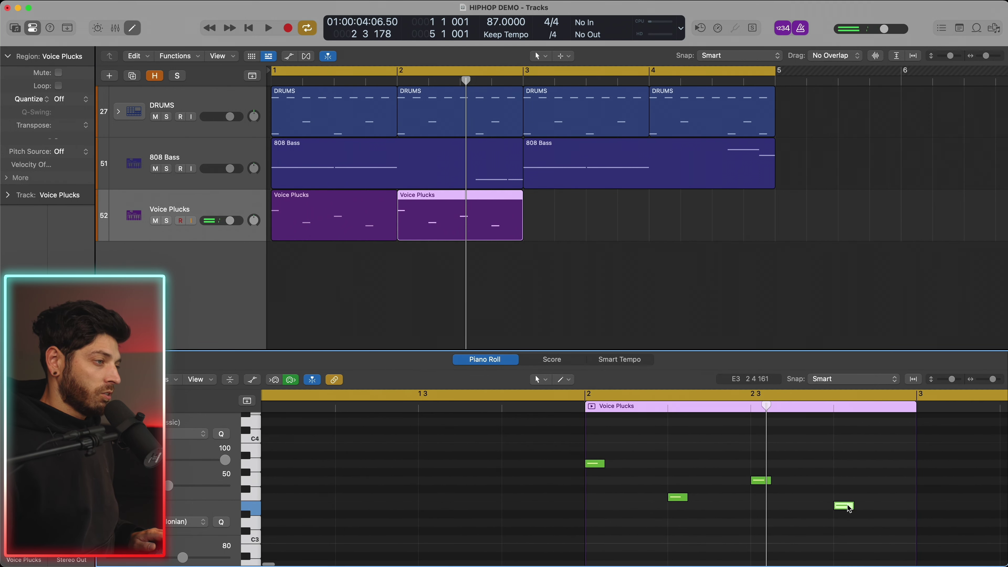
left_click_drag(848, 510, 849, 452)
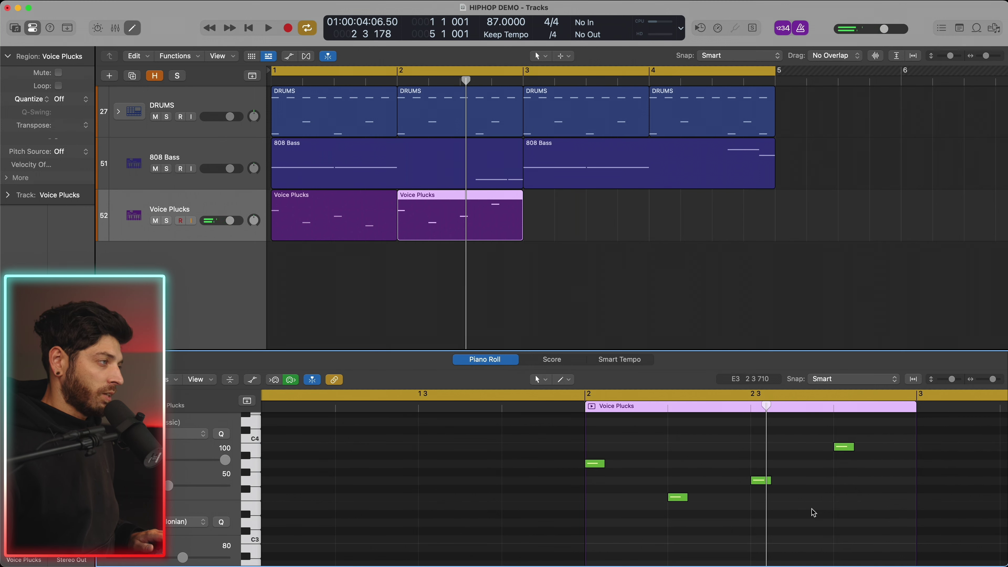
key("space")
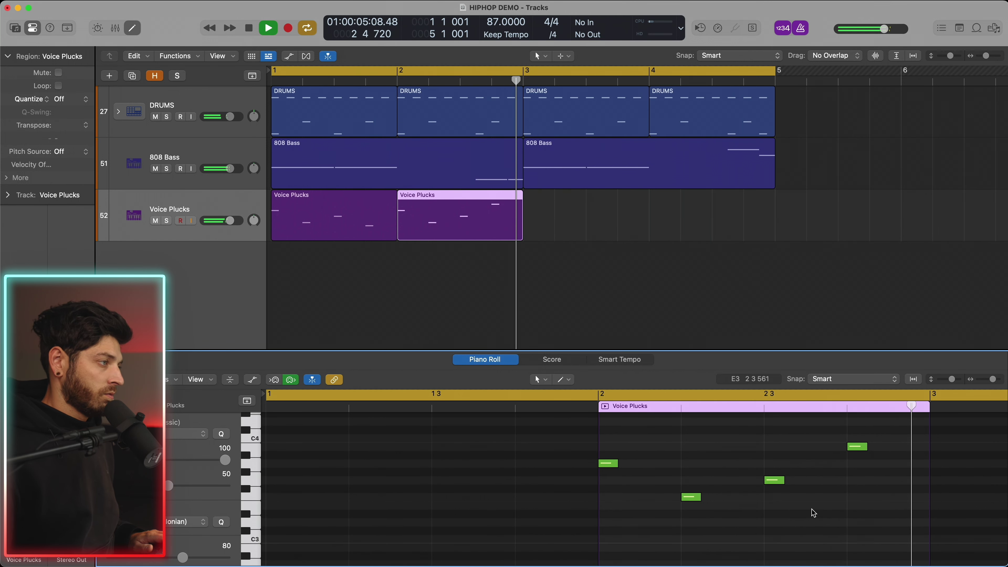
key("space")
Select both Voice Plucks regions and repeat them into bars 3–4 with Cmd+R.
left_click_drag(444, 270, 353, 220)
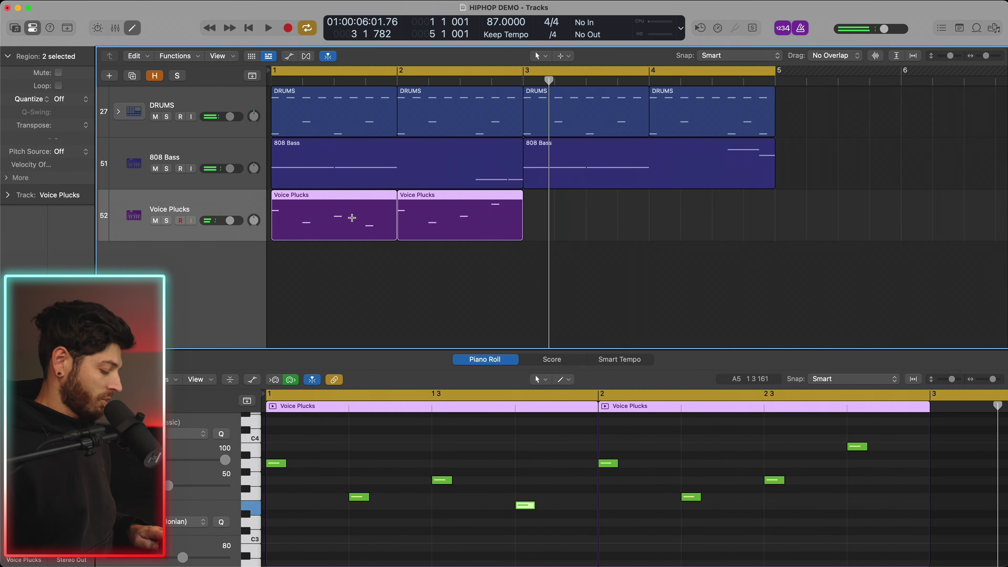
key("super+r")
left_click(449, 301)
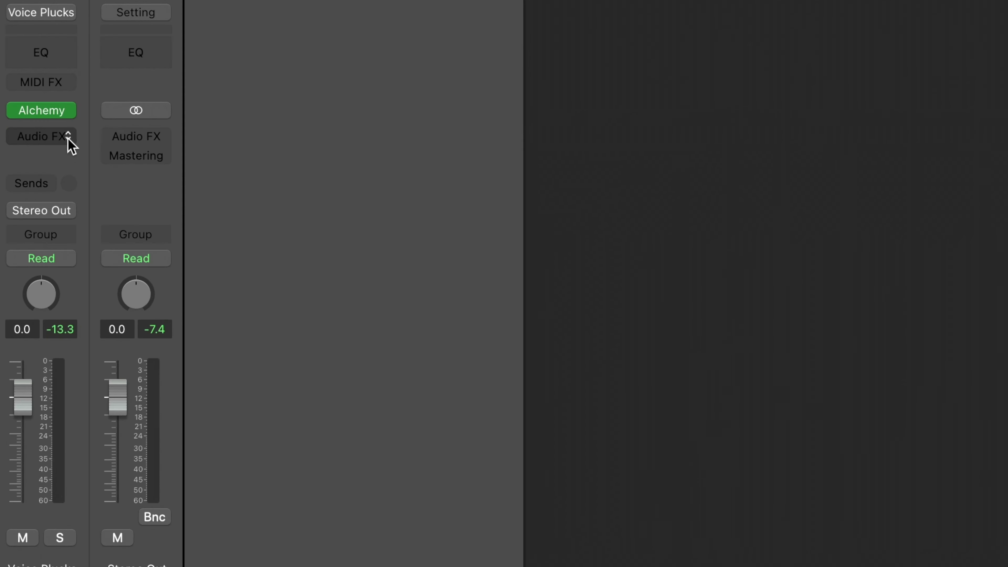
left_click(28, 281)
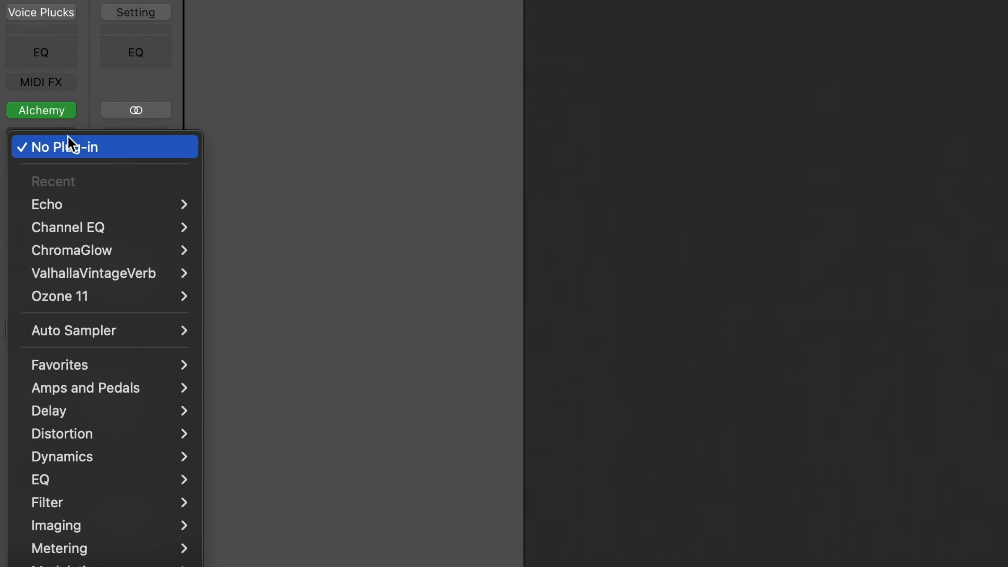
mouse_move(118, 442)
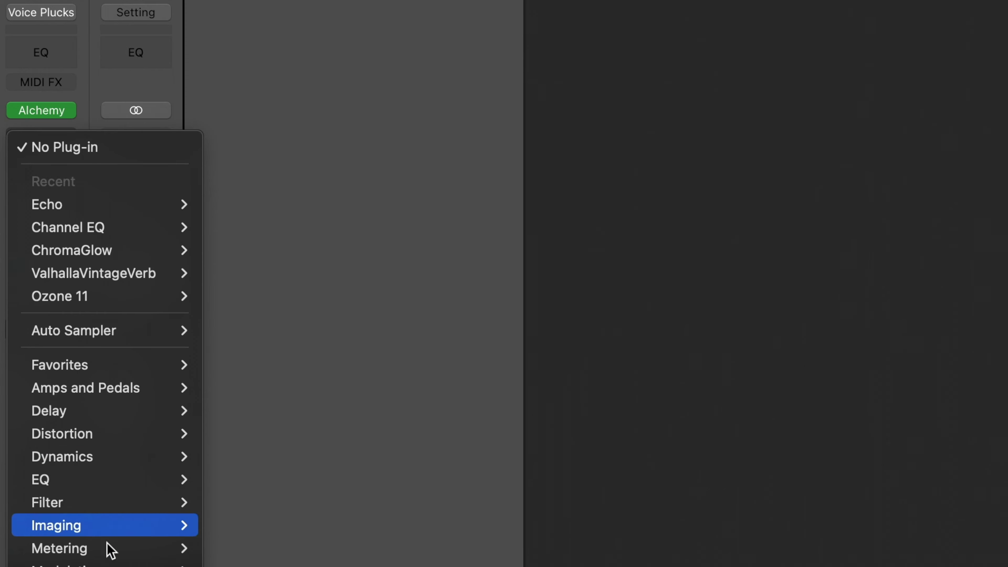
mouse_move(135, 415)
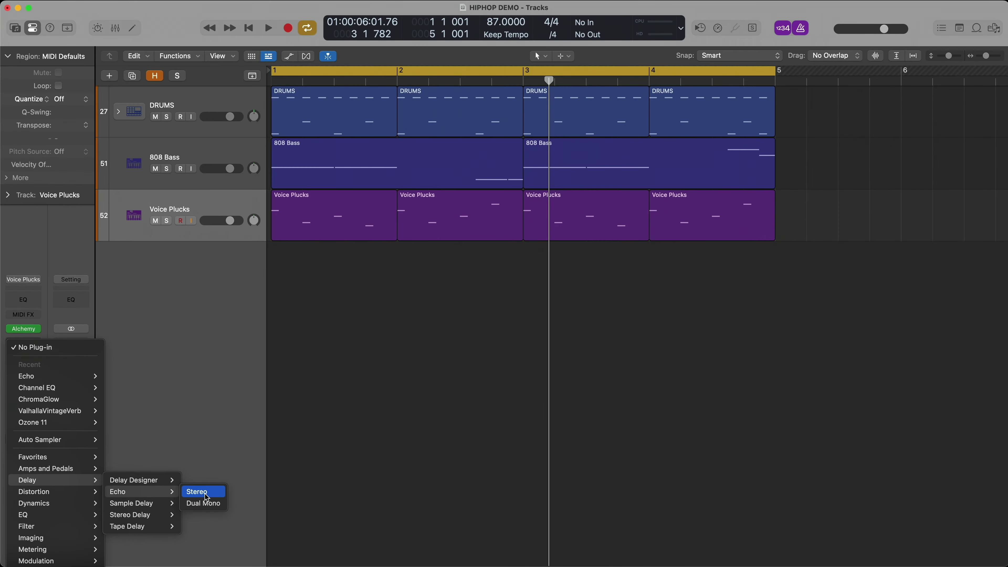
left_click(384, 434)
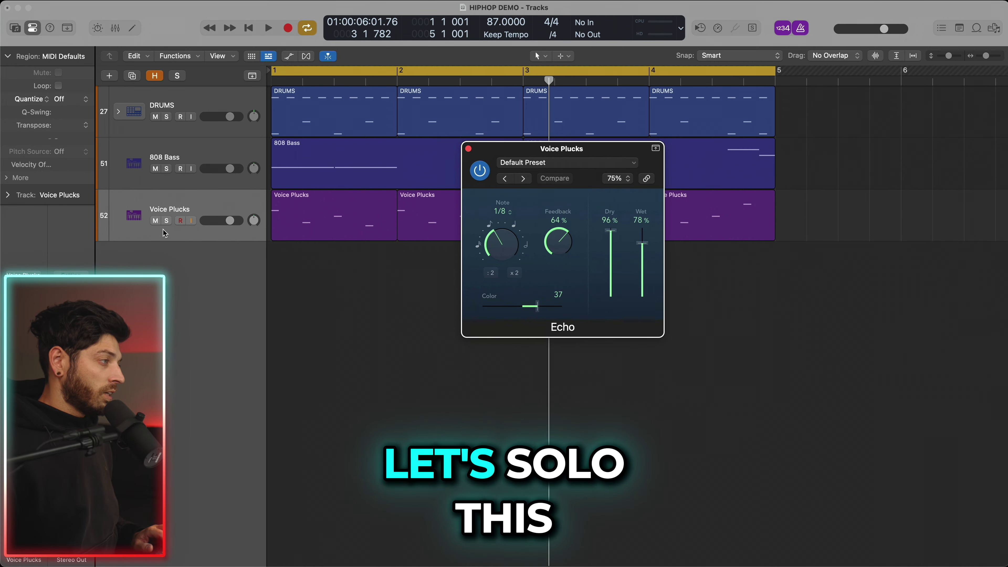
left_click(166, 221)
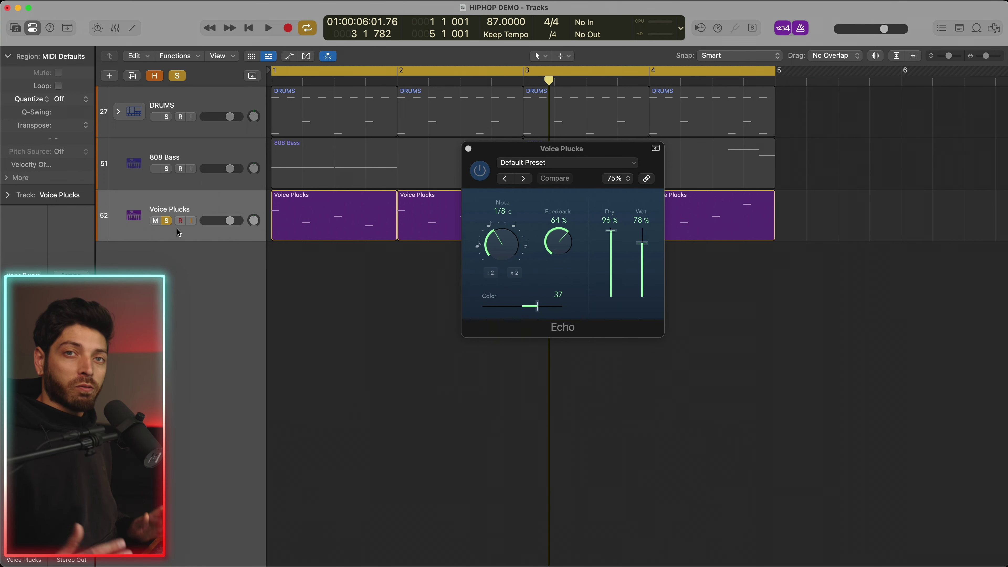
key("space")
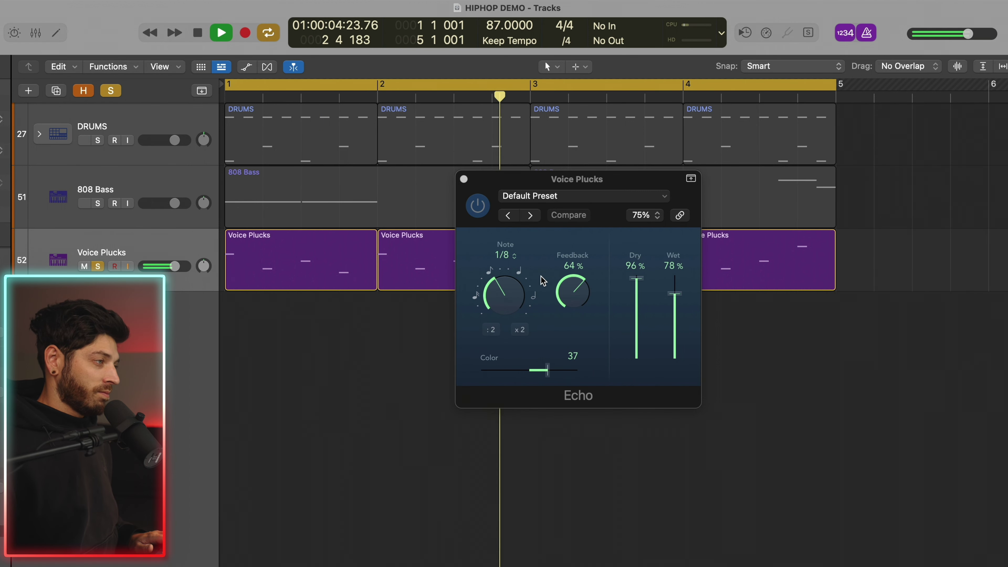
key("space")
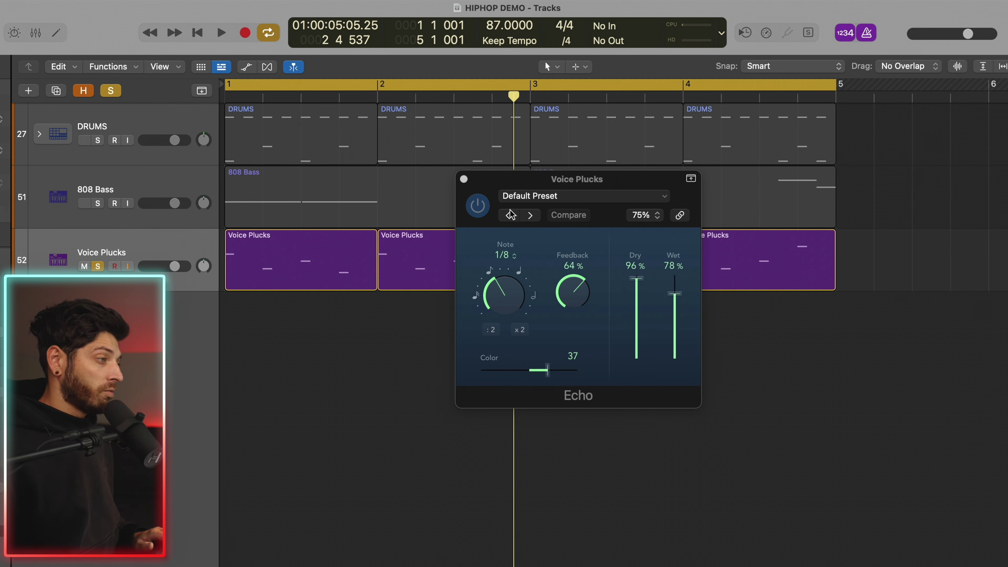
left_click(477, 209)
key("space")
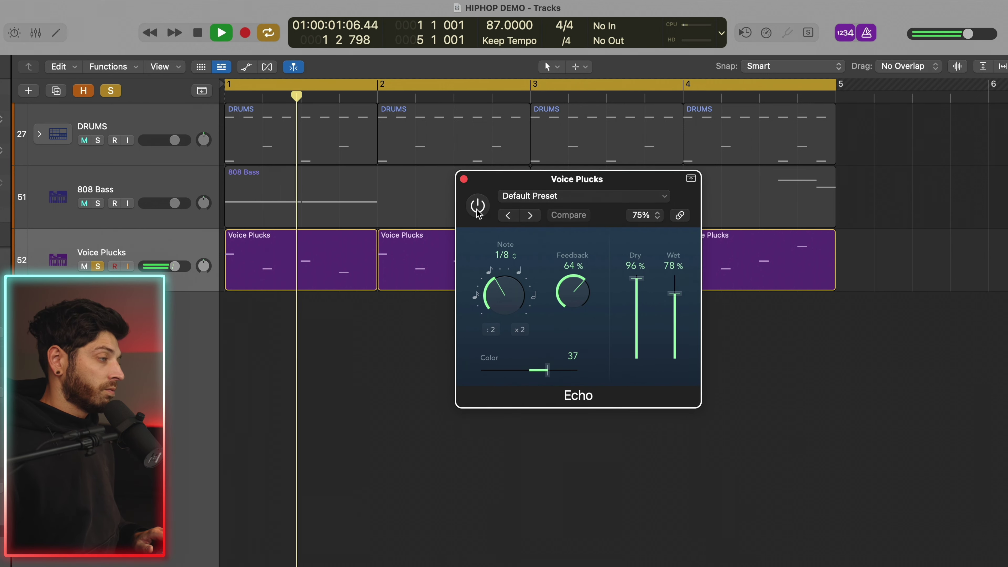
left_click(478, 209)
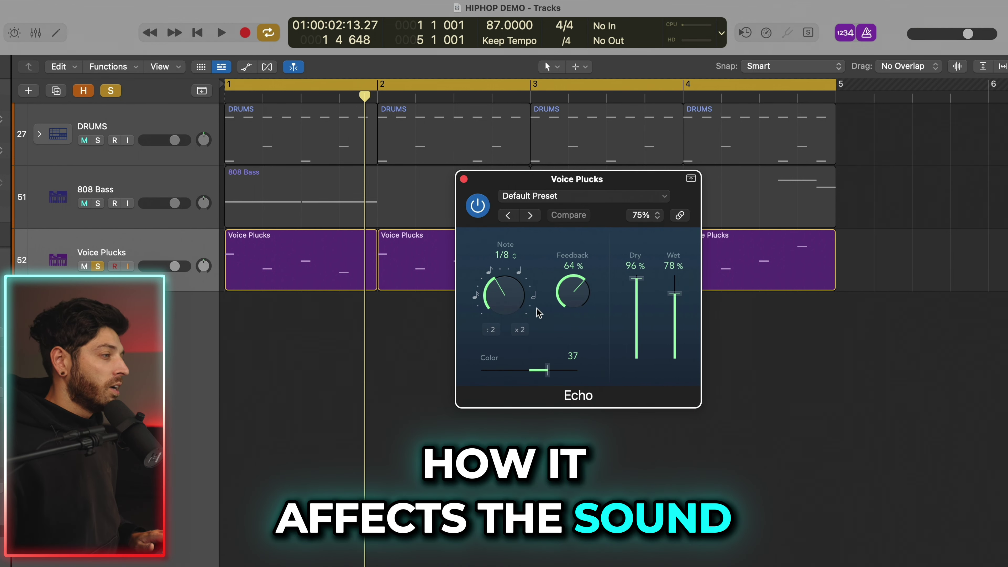
Set the Echo Note value to 1/16 and play the loop twice to check the delay.
left_click_drag(497, 295, 496, 301)
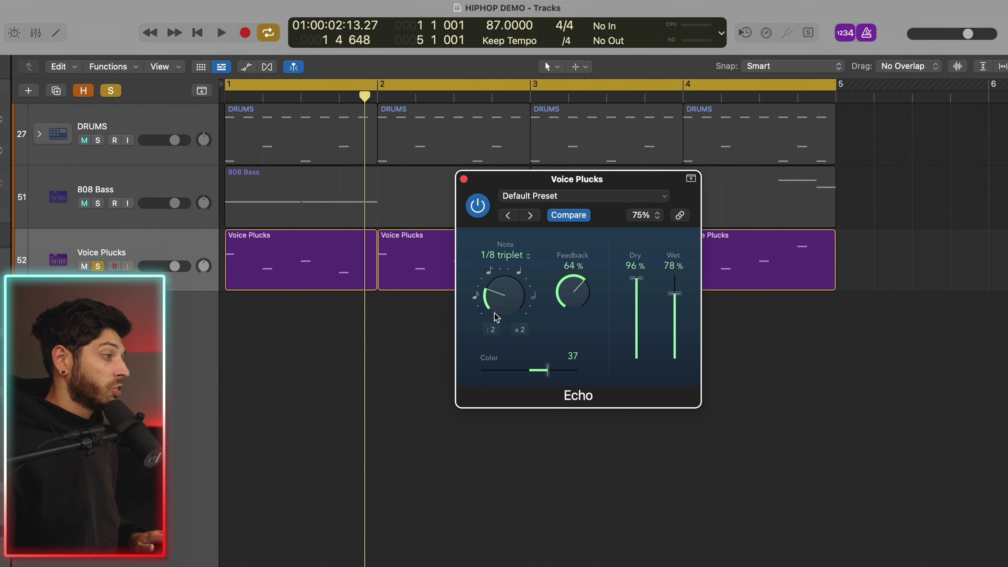
key("space")
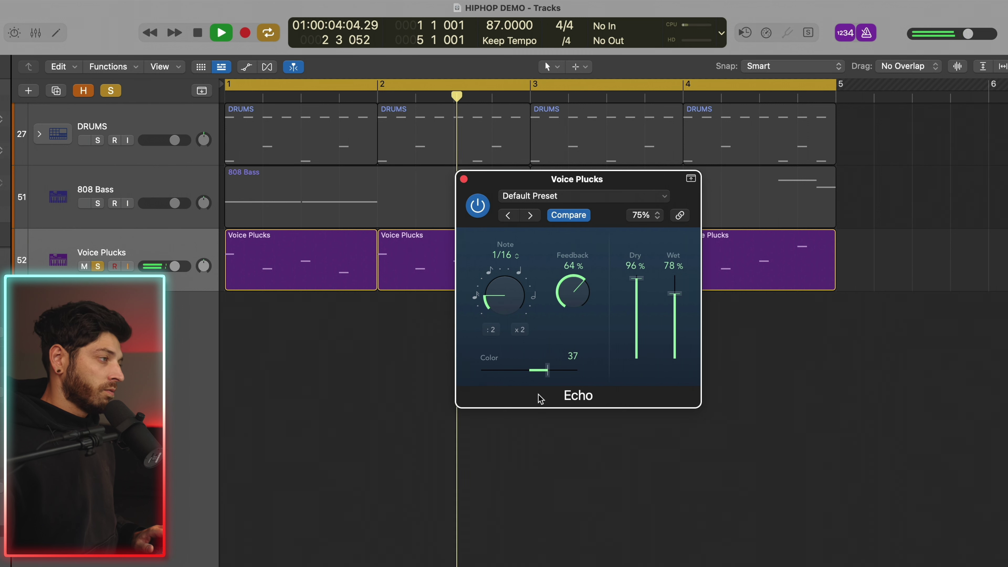
key("space")
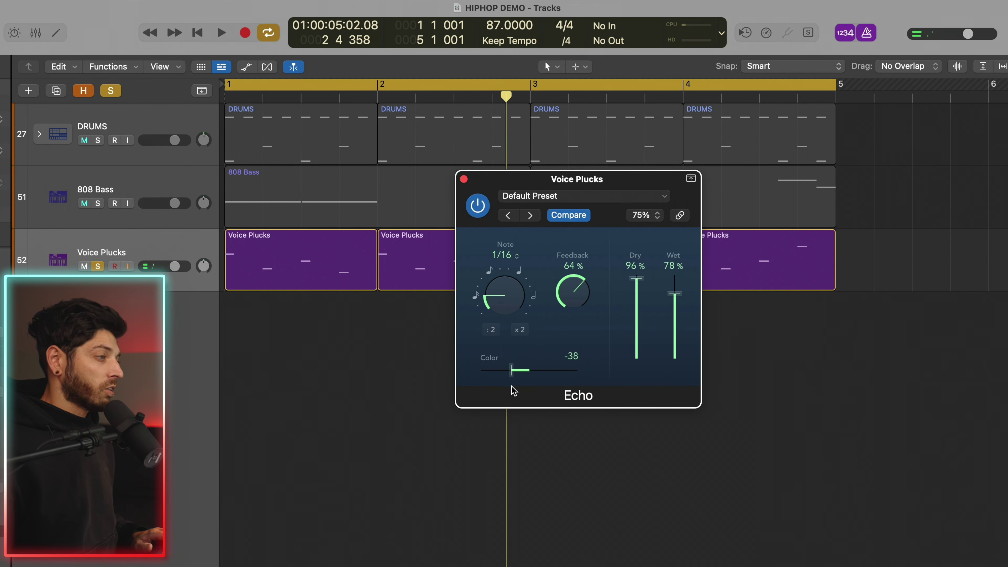
key("space")
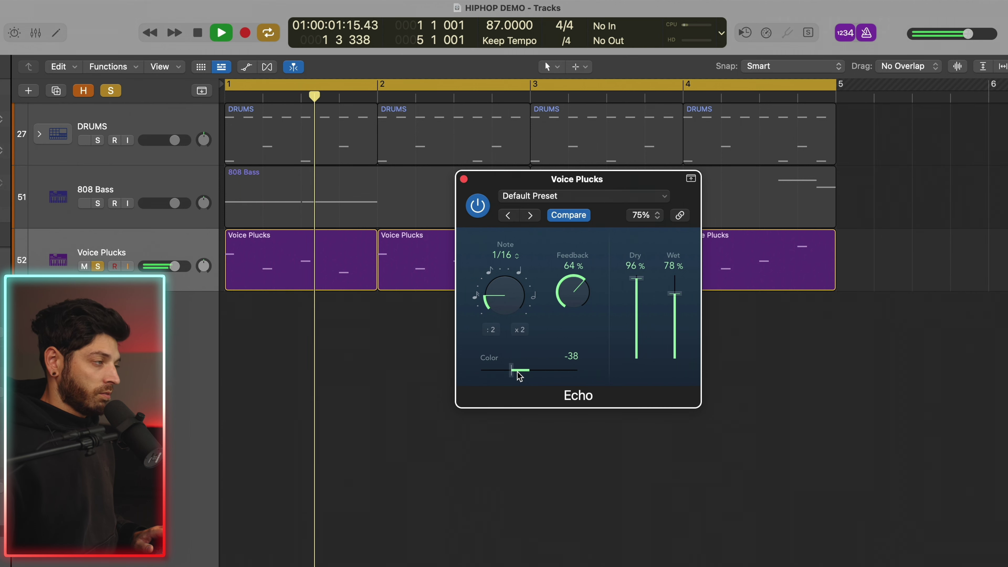
key("space")
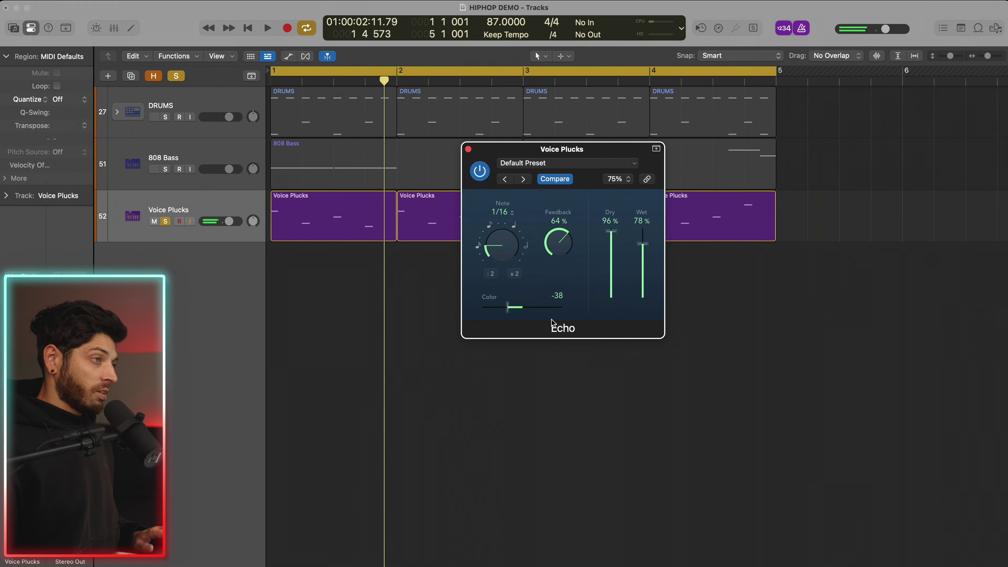
Unsolo Voice Plucks, play the full beat, and lower the Voice Plucks fader to about -4.5 dB.
left_click(166, 220)
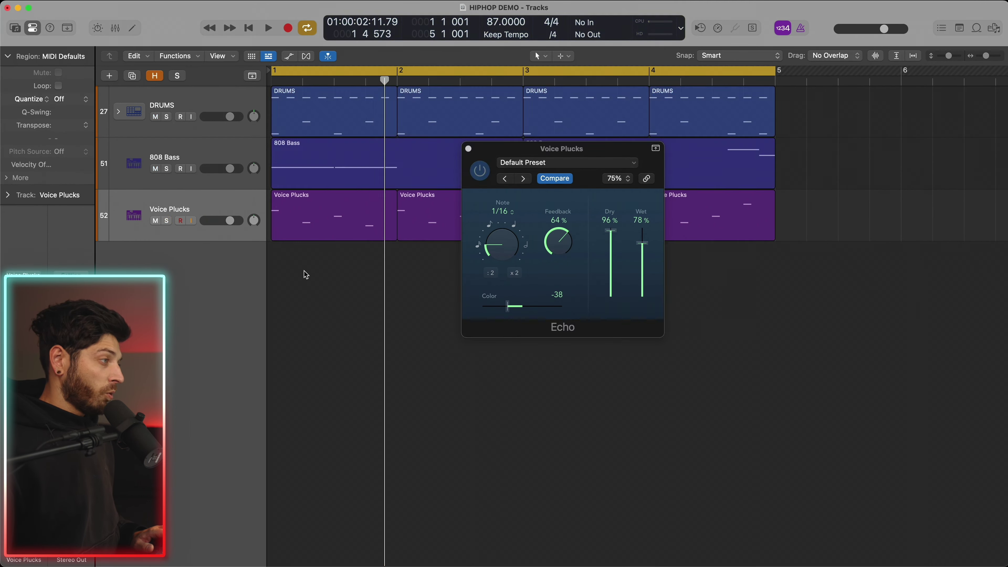
key("space")
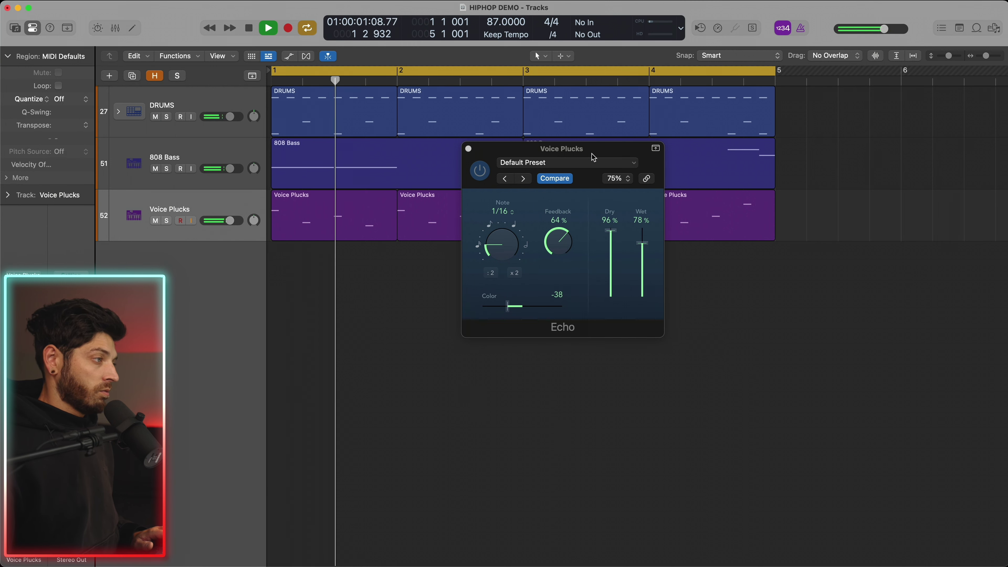
left_click_drag(591, 160, 750, 276)
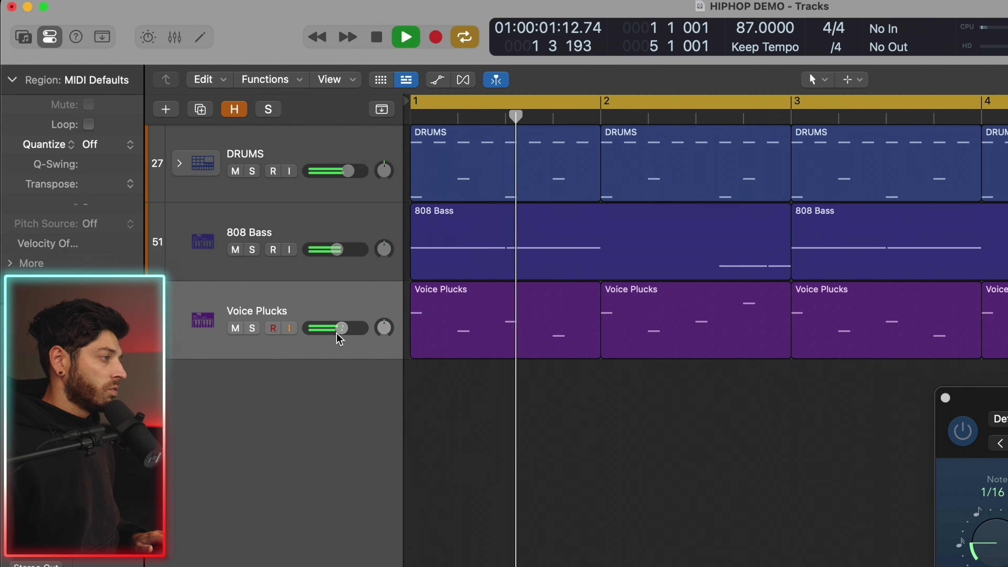
left_click_drag(339, 339, 338, 327)
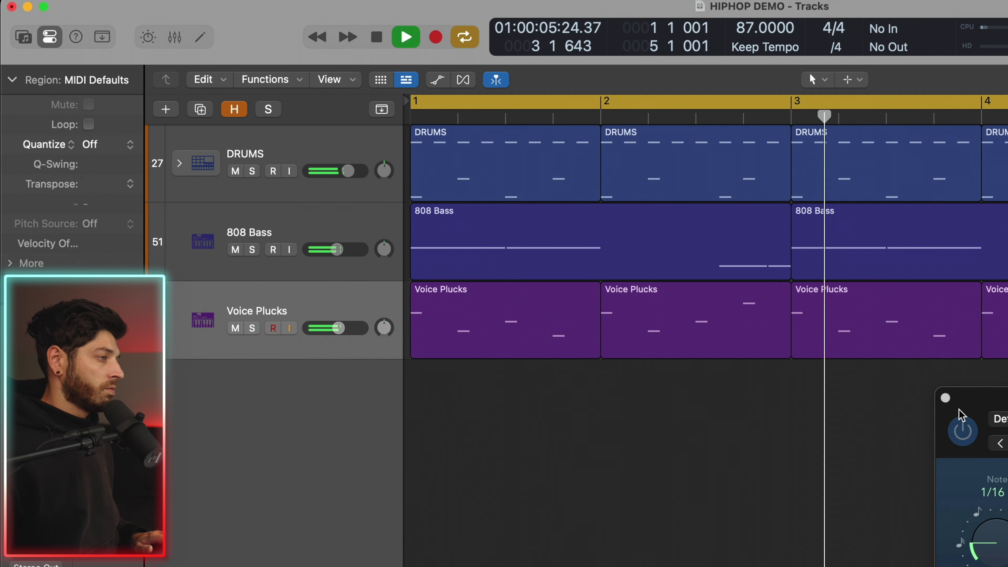
key("space")
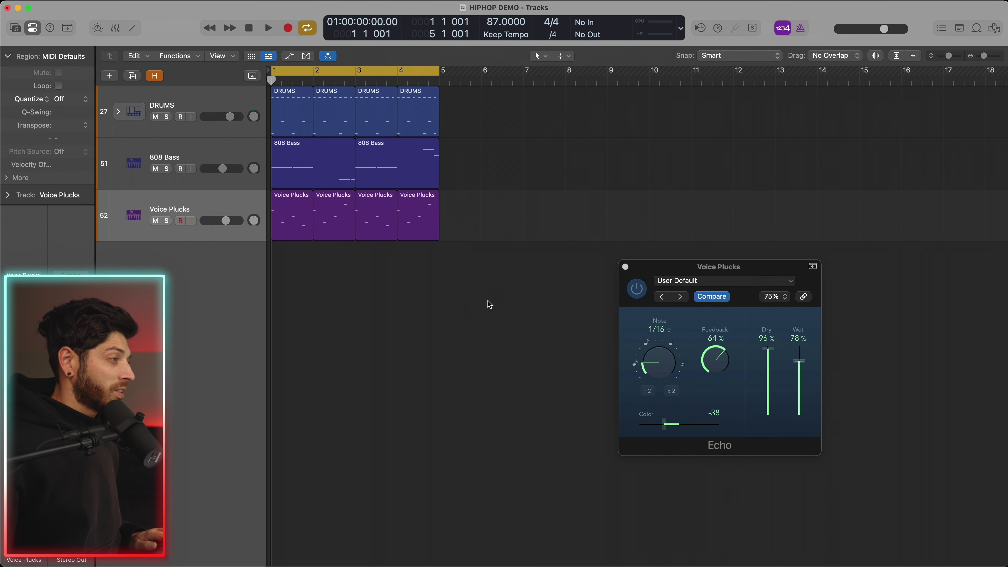
Repeat all ten regions into bars 5–8 and extend the cycle end to bar 9.
left_click_drag(490, 304, 296, 120)
key("super+r")
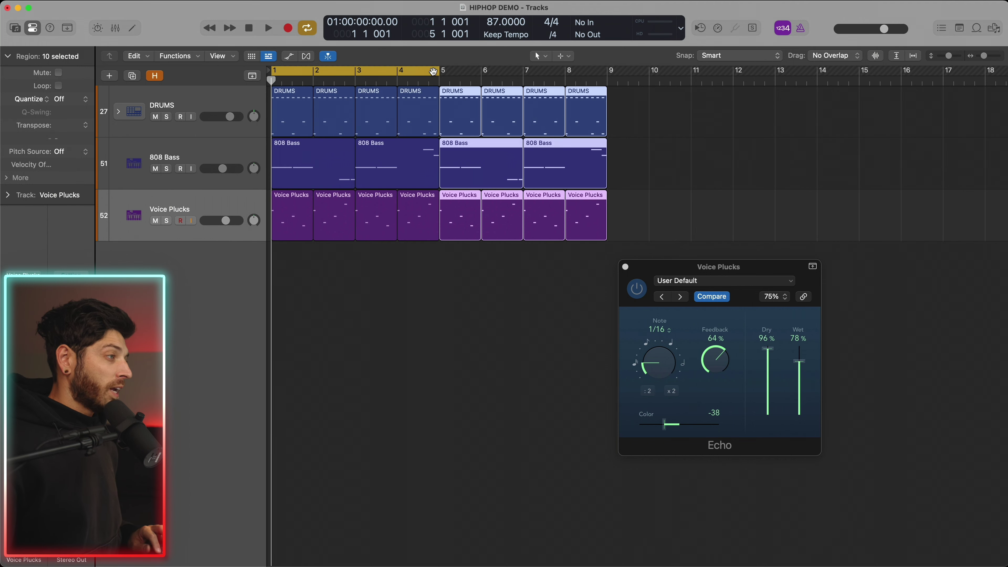
left_click_drag(440, 73, 611, 130)
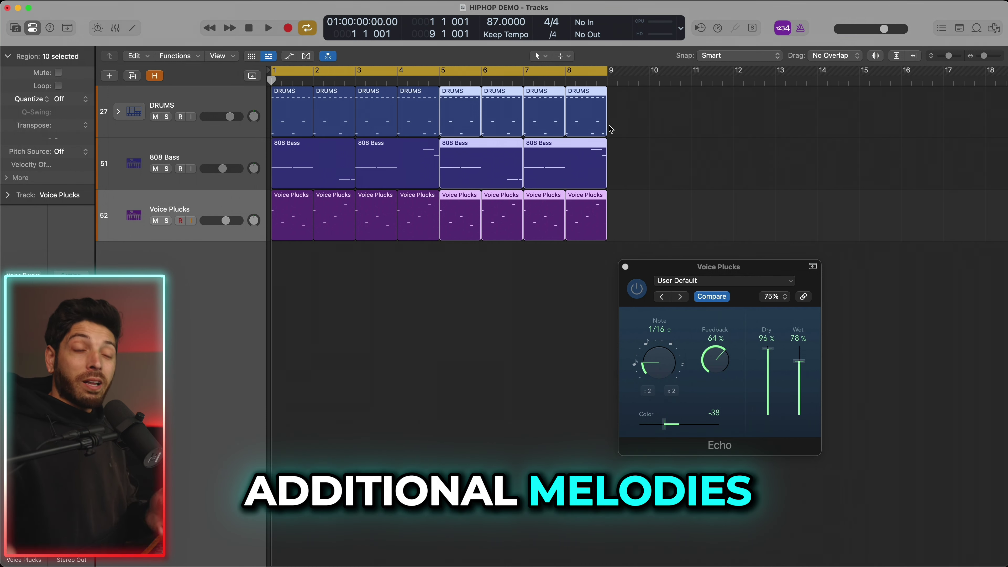
Mute all Hi-Hat Closed notes in the bars 5–8 DRUMS regions with Ctrl+M, then play.
left_click(635, 119)
left_click_drag(657, 111, 478, 111)
double_click(468, 117)
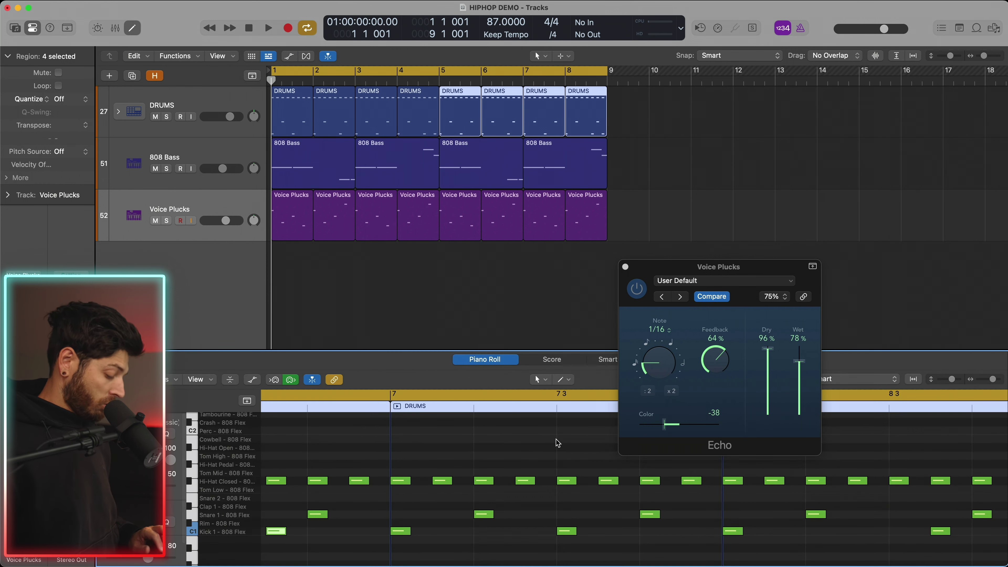
key("v")
scroll(555, 463, "down", 5)
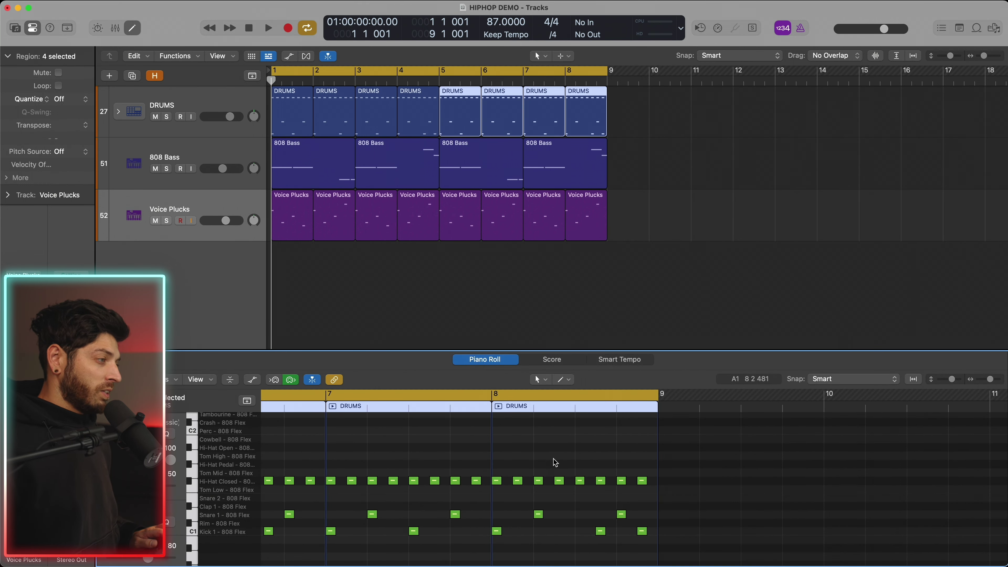
left_click_drag(295, 457, 967, 492)
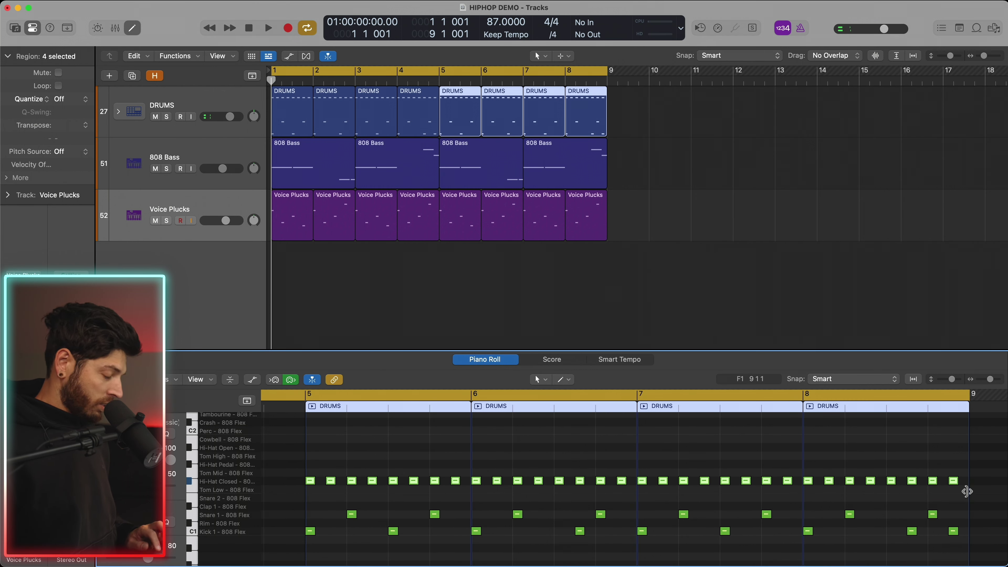
key("ctrl+m")
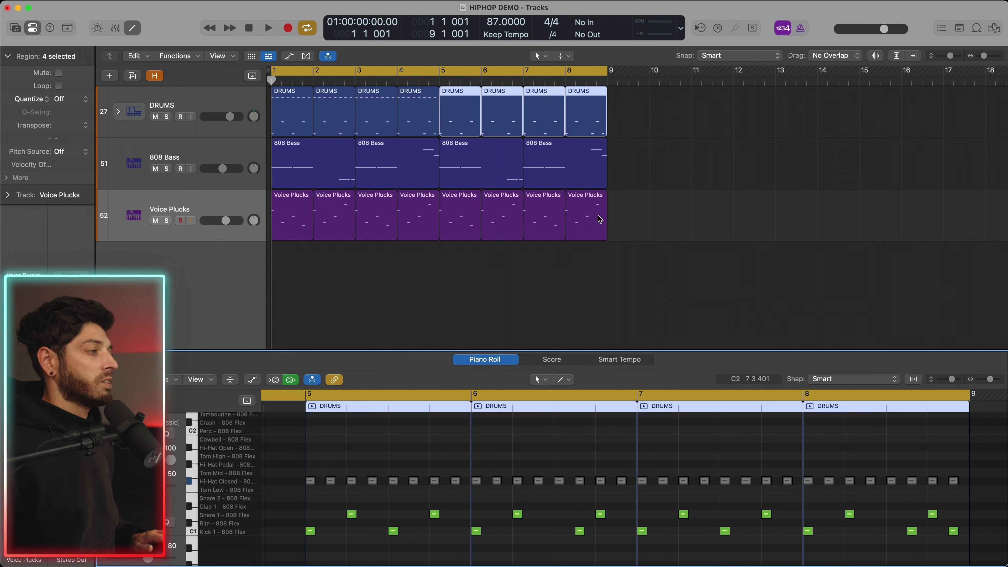
key("space")
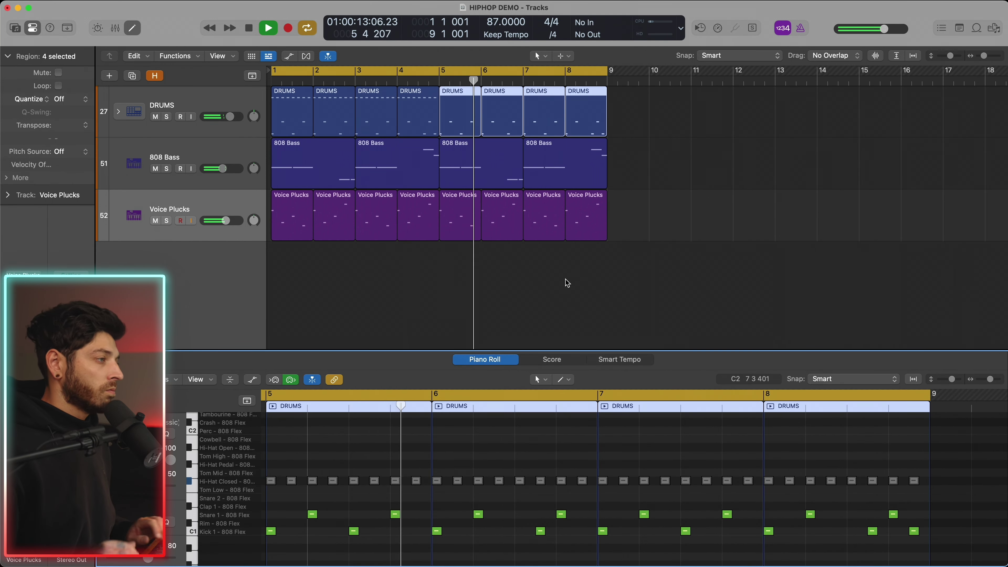
Move the Voice Plucks notes in bars 5–8 down one octave.
left_click_drag(601, 272, 465, 228)
key("super+Left")
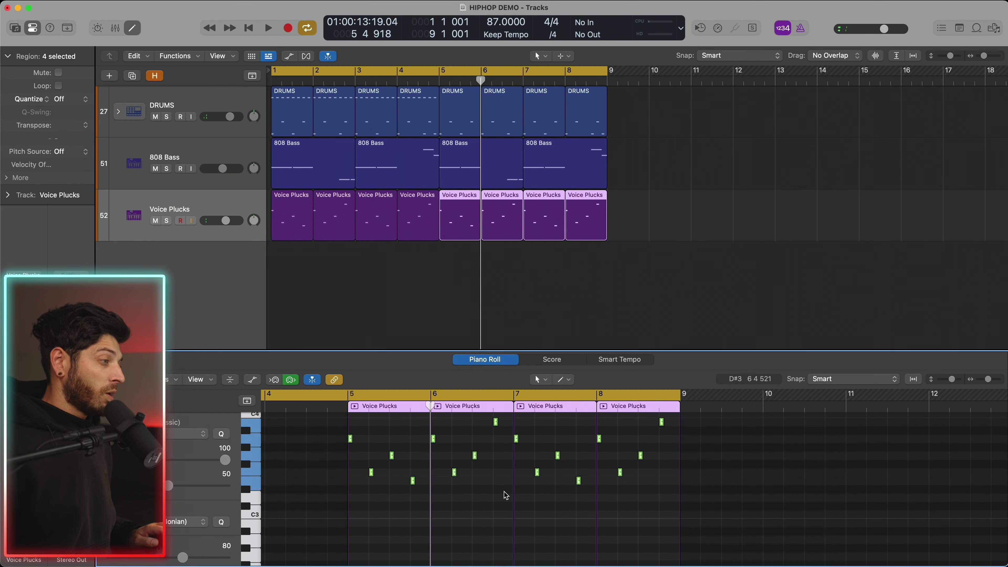
left_click(351, 438)
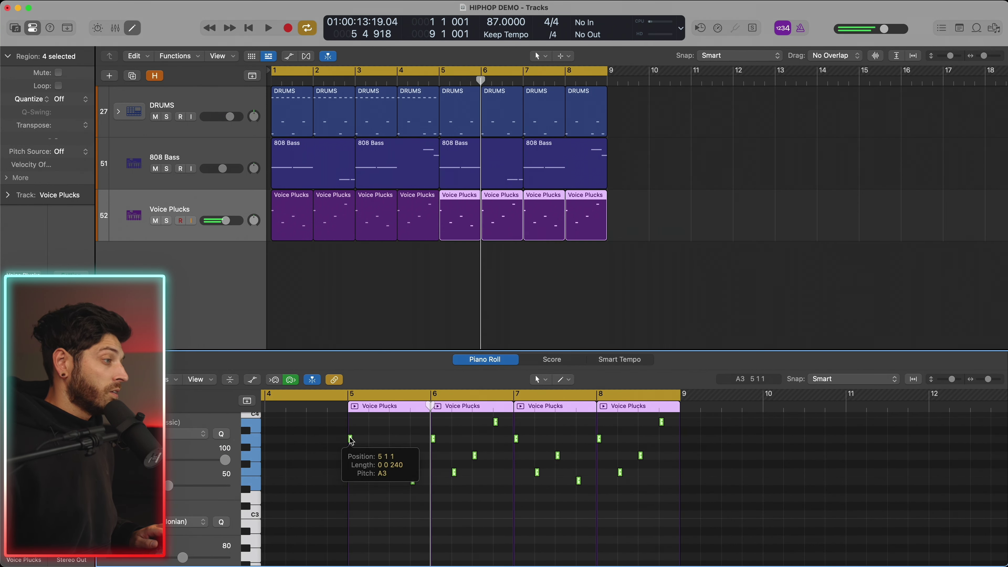
left_click_drag(352, 440, 355, 541)
Turn off Cycle and play from bar 4 to hear the lower melody.
key("c")
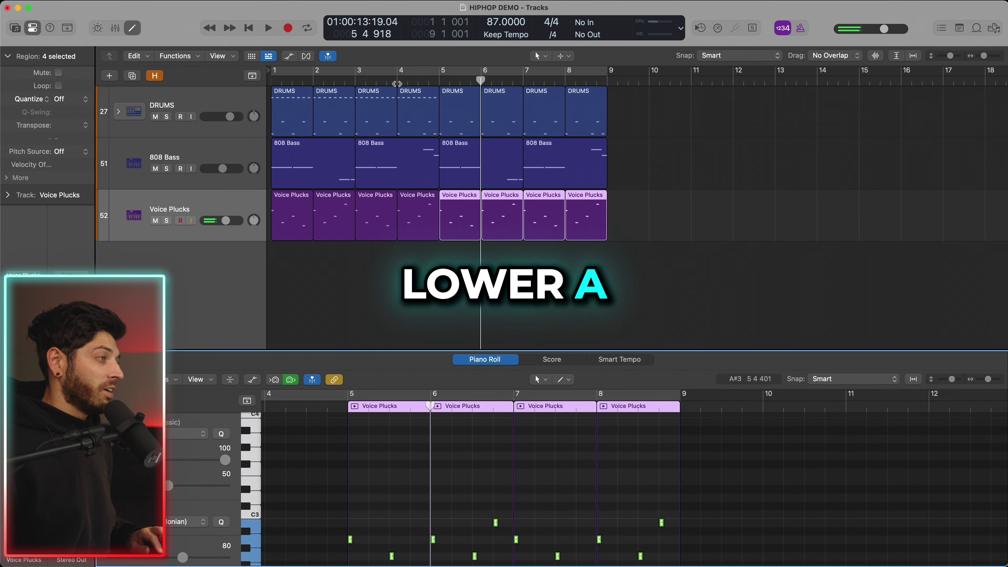
left_click(397, 81)
key("space")
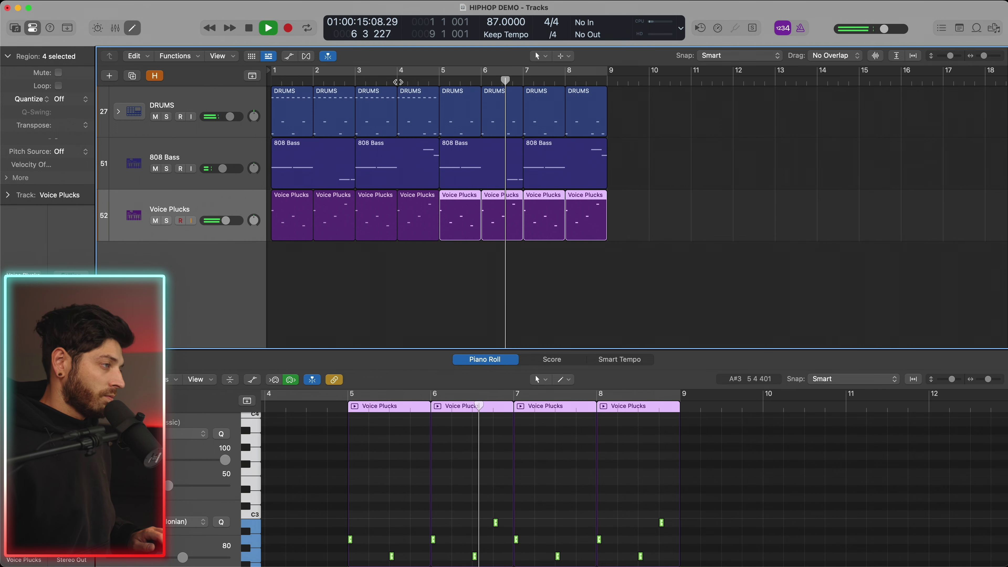
key("space")
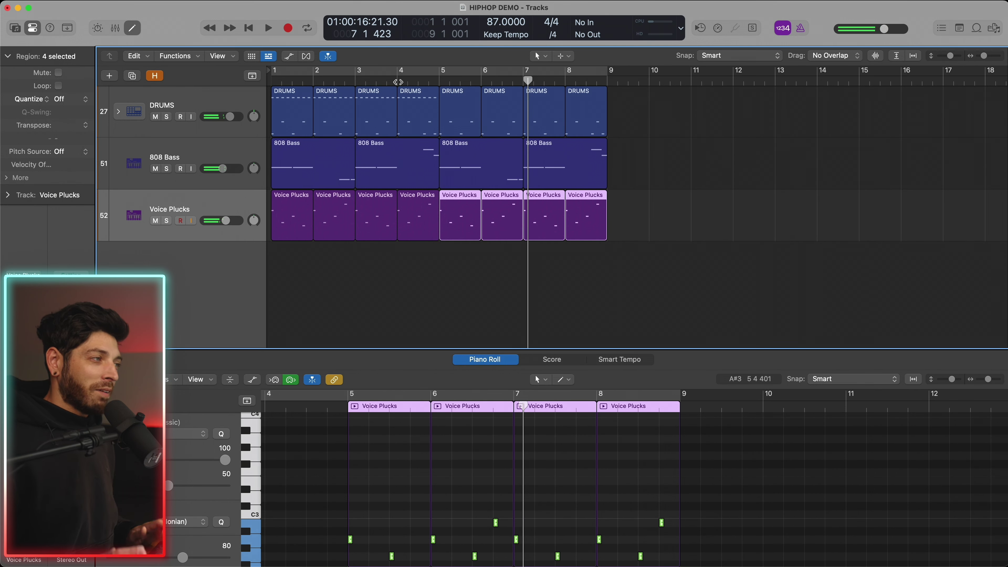